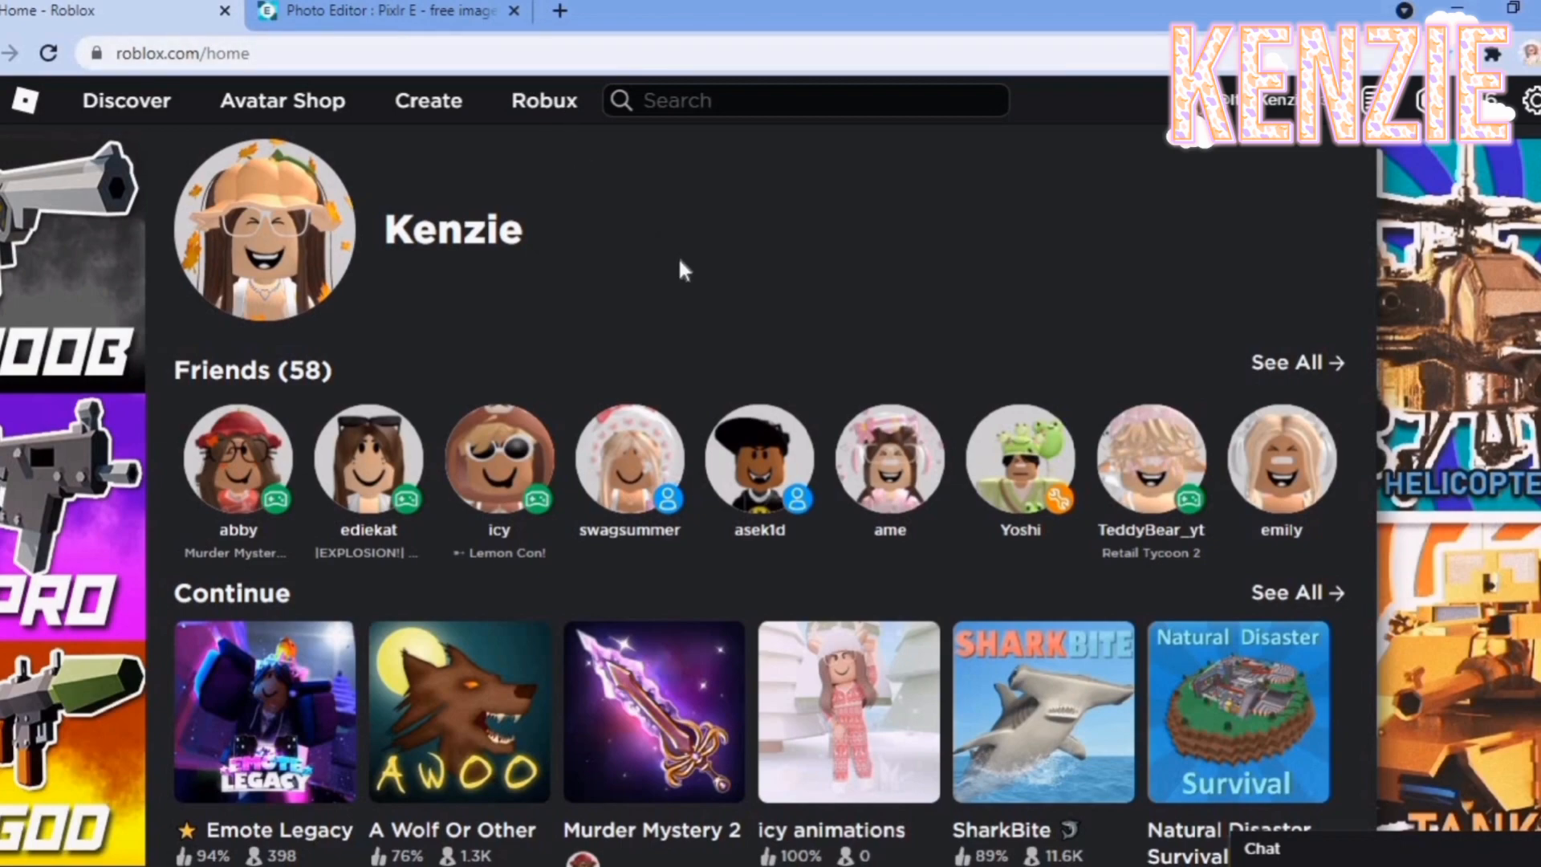
# Step: Switch to the Pixlr E photo editor and open thumbnail.png from the Desktop
pyautogui.click(449, 6)
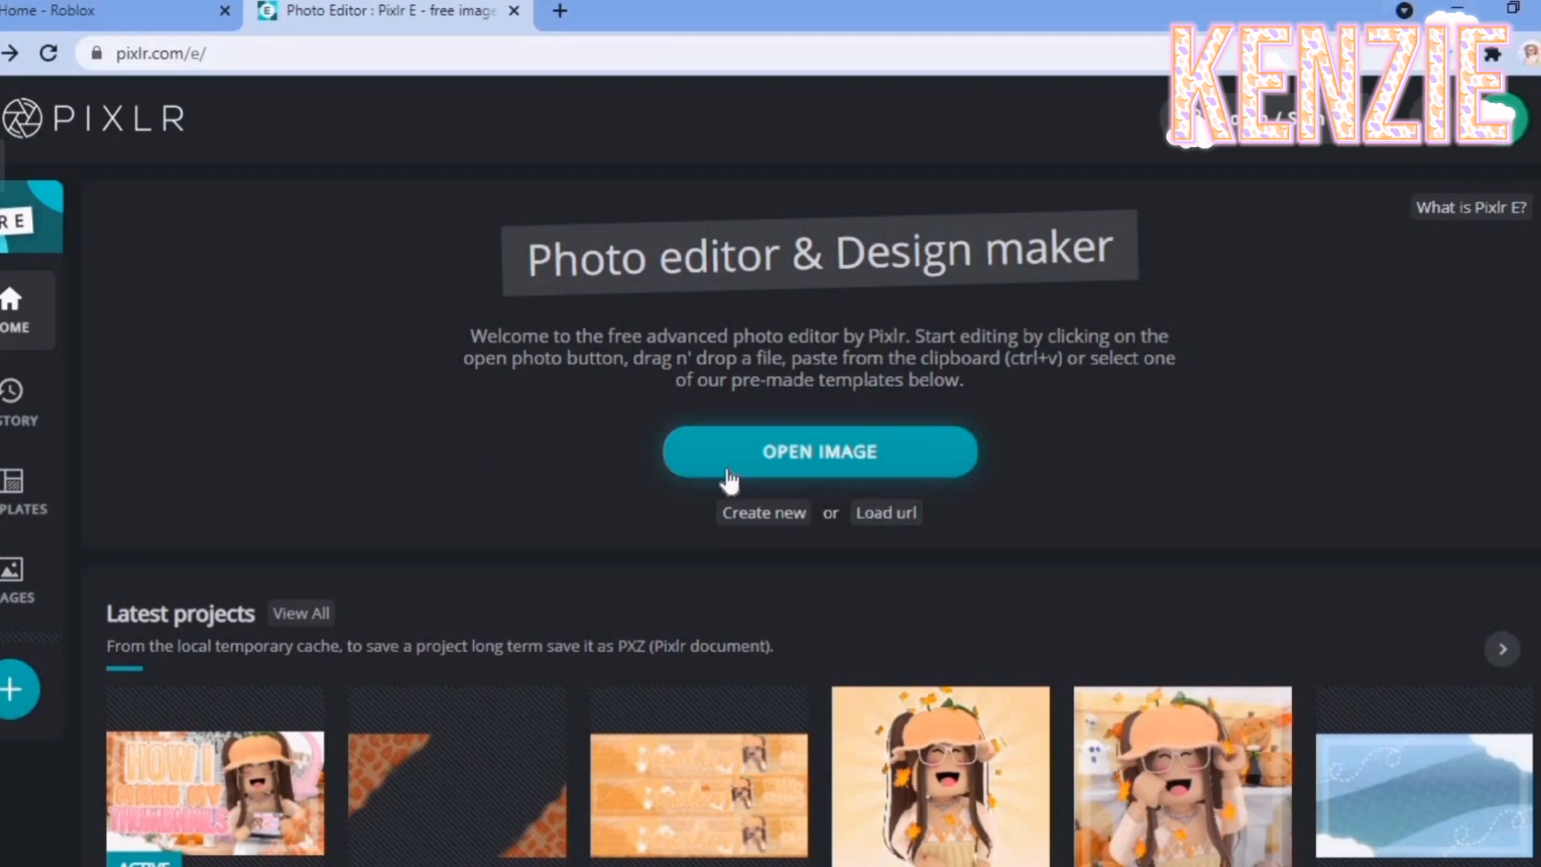
pyautogui.click(825, 454)
pyautogui.click(49, 250)
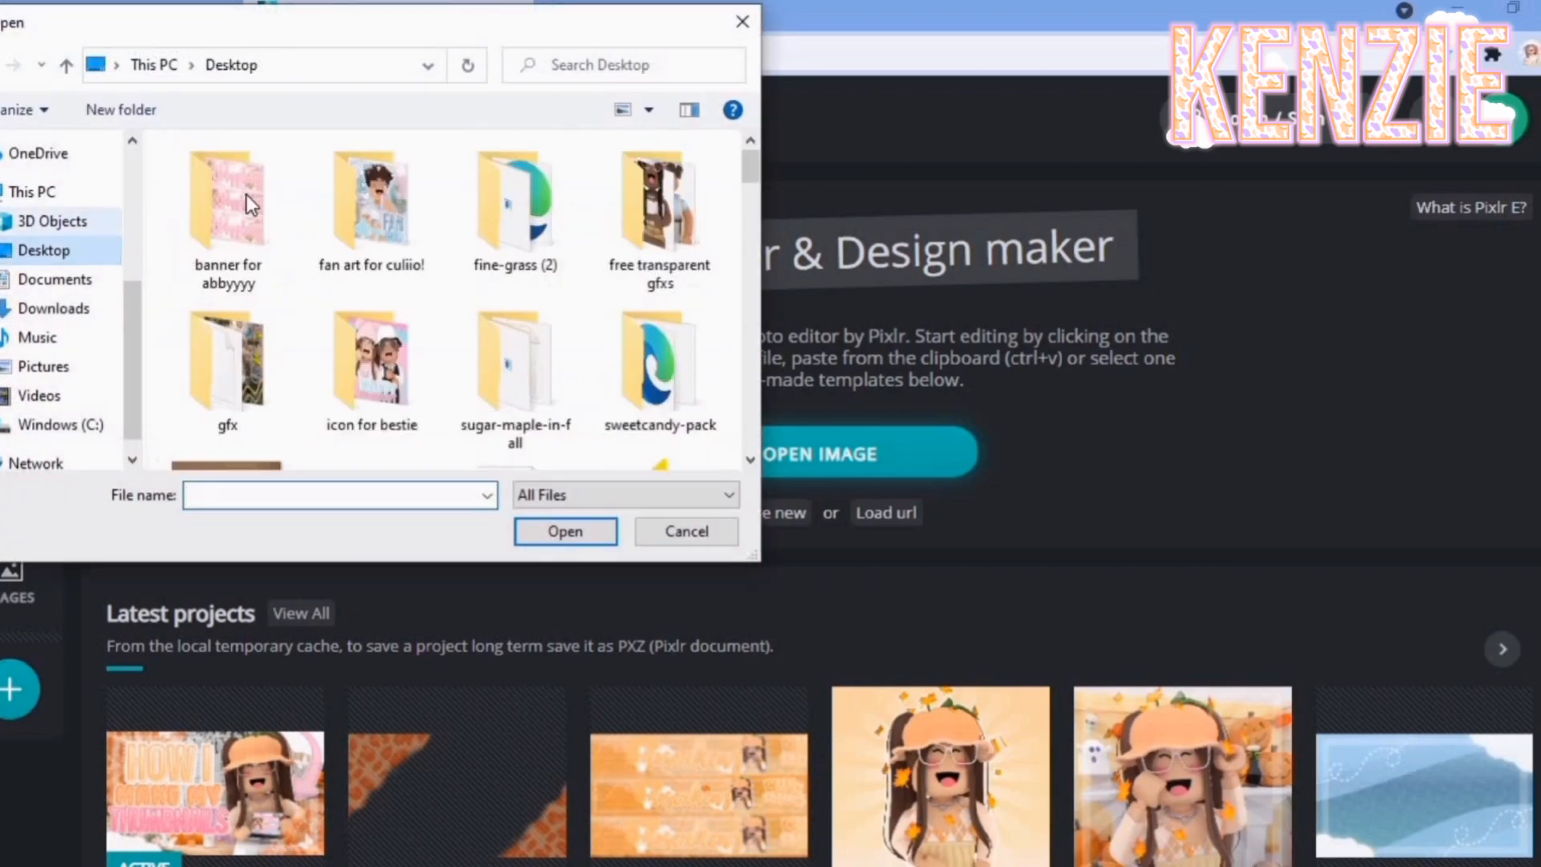
pyautogui.scroll(-10, 437, 241)
pyautogui.scroll(-10, 523, 308)
pyautogui.scroll(-3, 447, 315)
pyautogui.scroll(5, 482, 309)
pyautogui.scroll(-7, 562, 297)
pyautogui.scroll(-2, 602, 292)
pyautogui.doubleClick(669, 243)
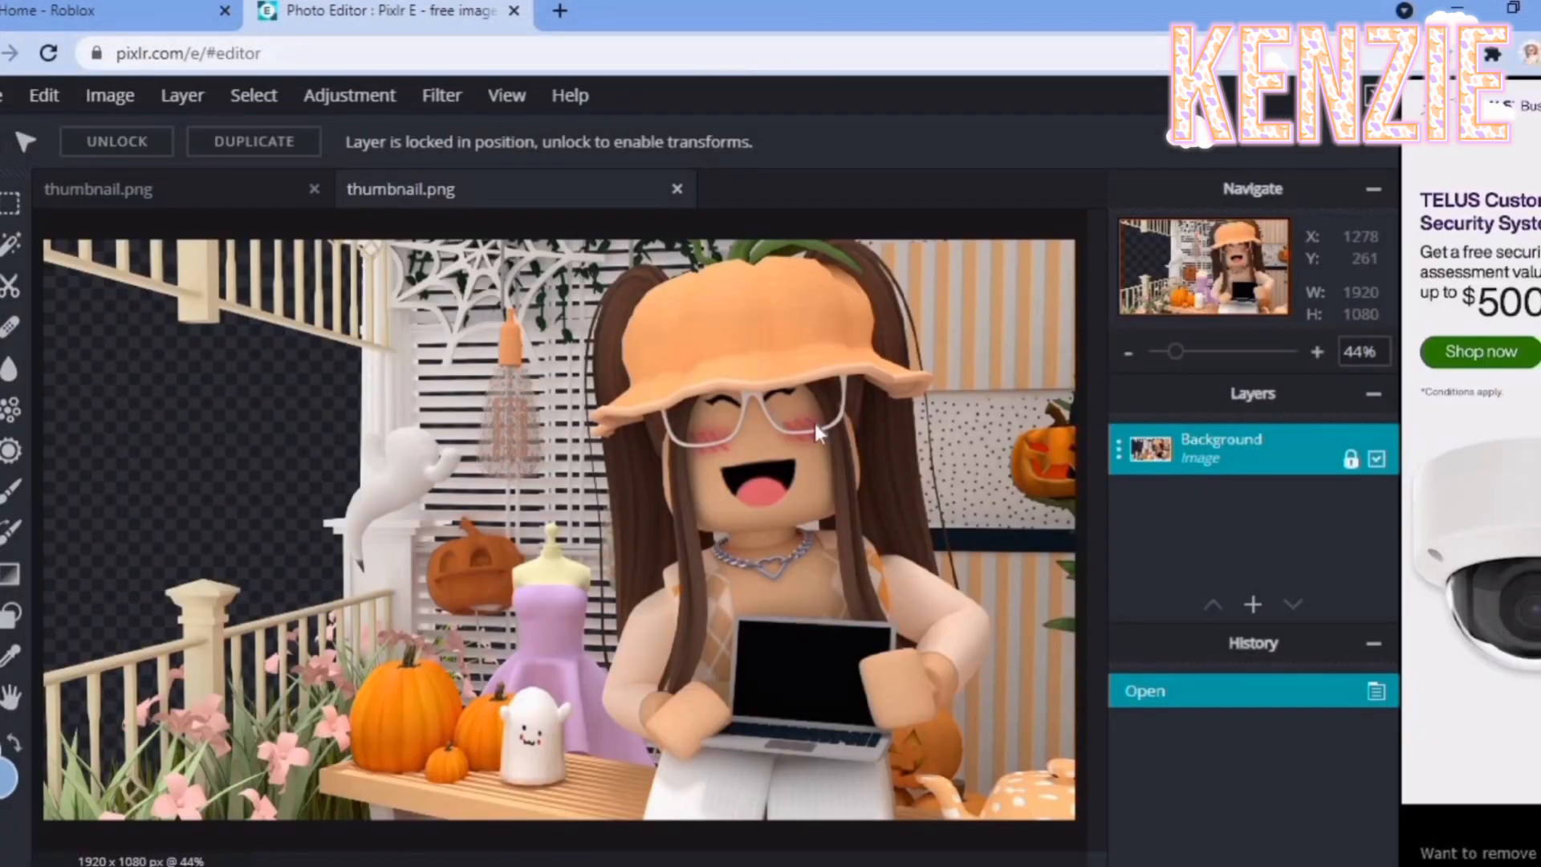
pyautogui.scroll(-3, 833, 427)
pyautogui.scroll(2, 835, 430)
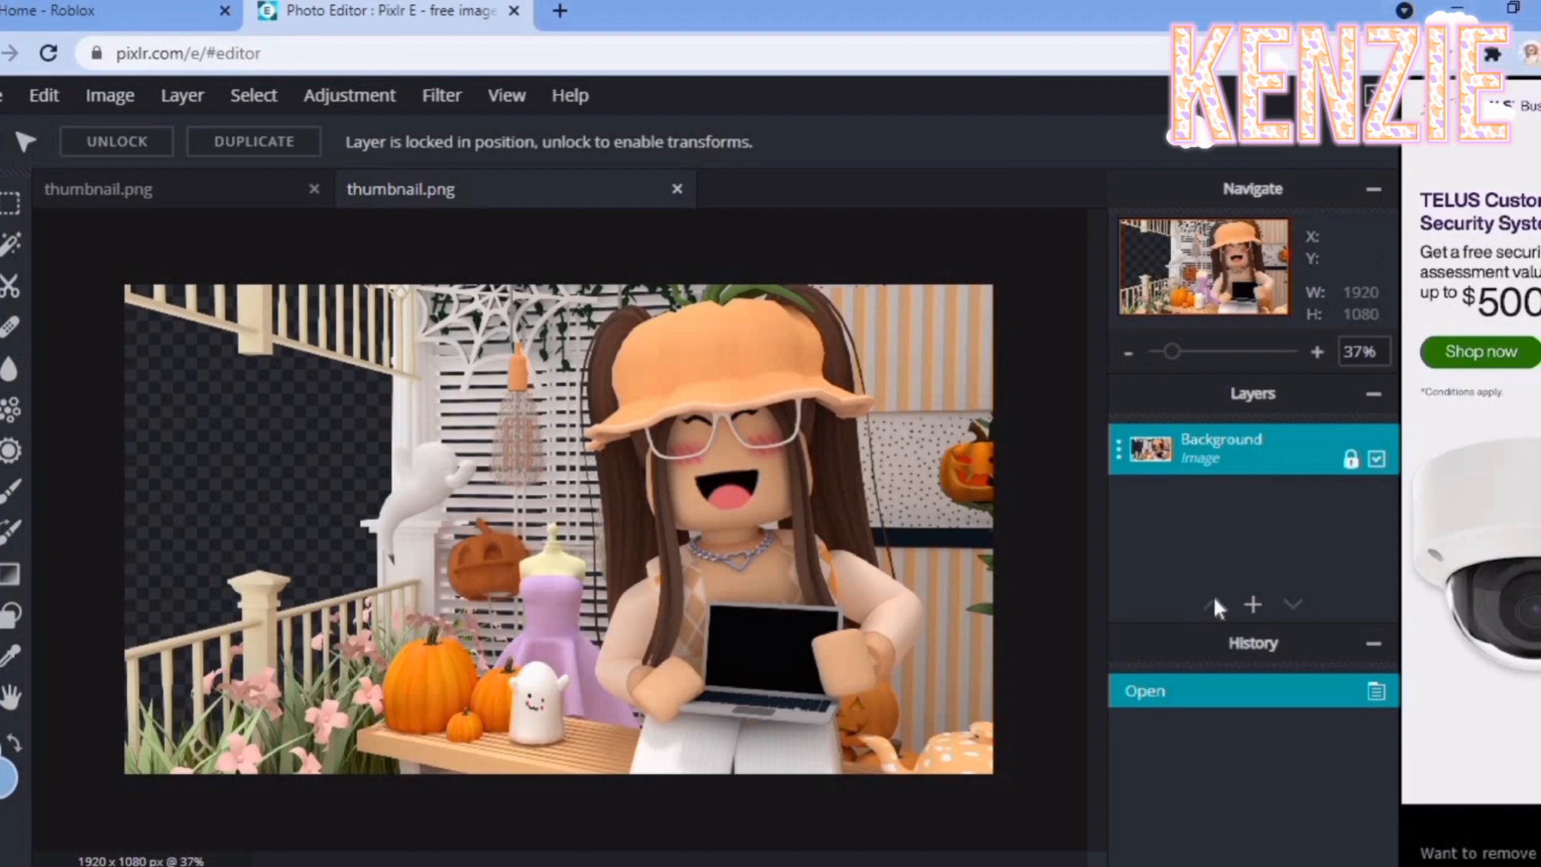
# Step: Search Google Images for "vintage aesthetic" in a new browser tab
pyautogui.click(560, 10)
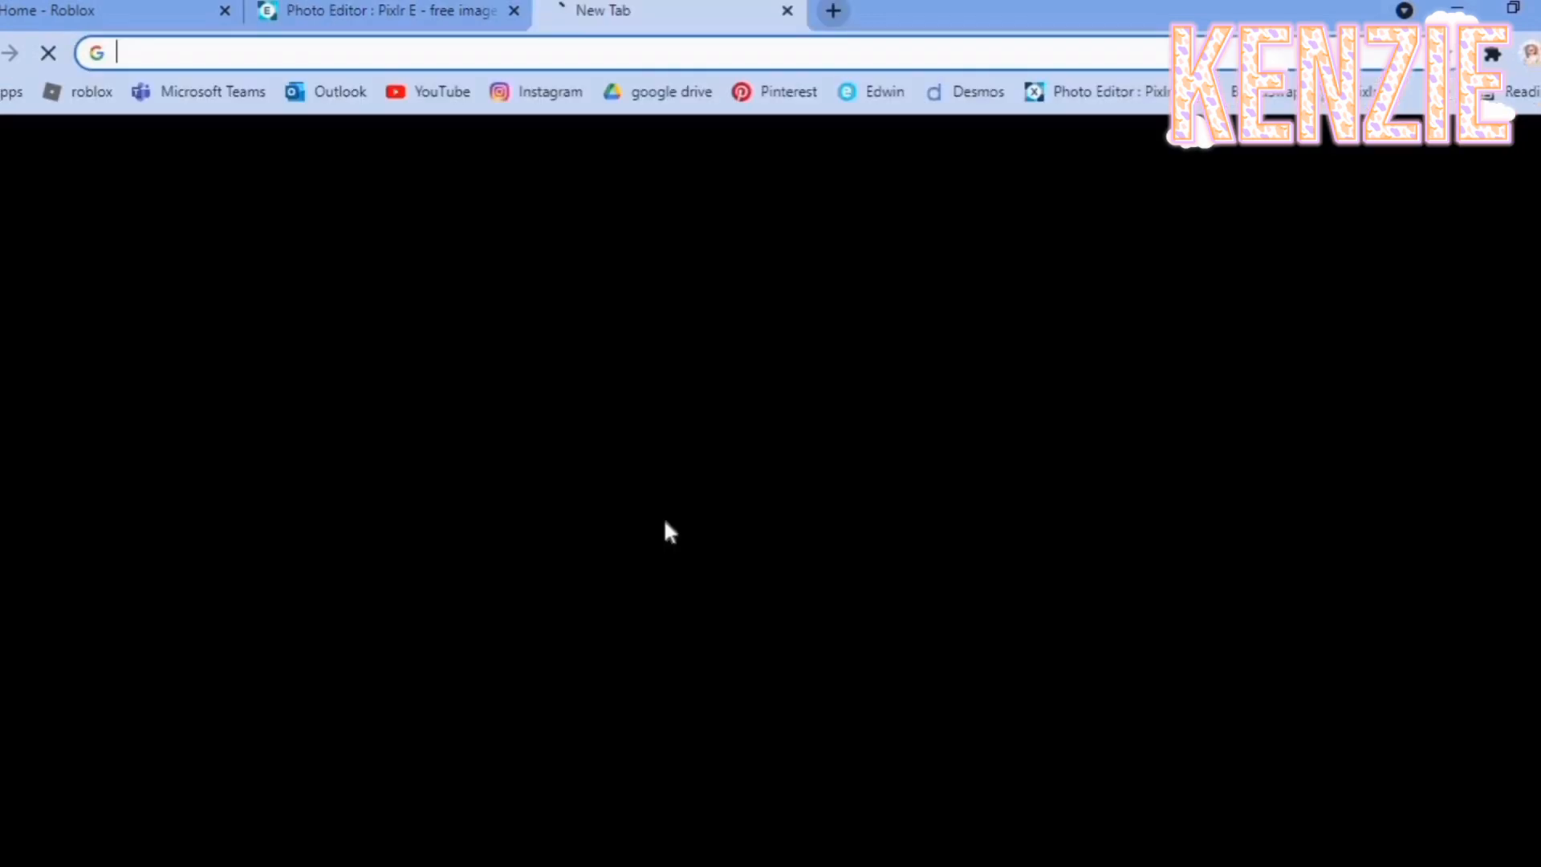
pyautogui.click(633, 497)
pyautogui.write('h')
pyautogui.press('BackSpace')
pyautogui.write('vintage aesthetic')
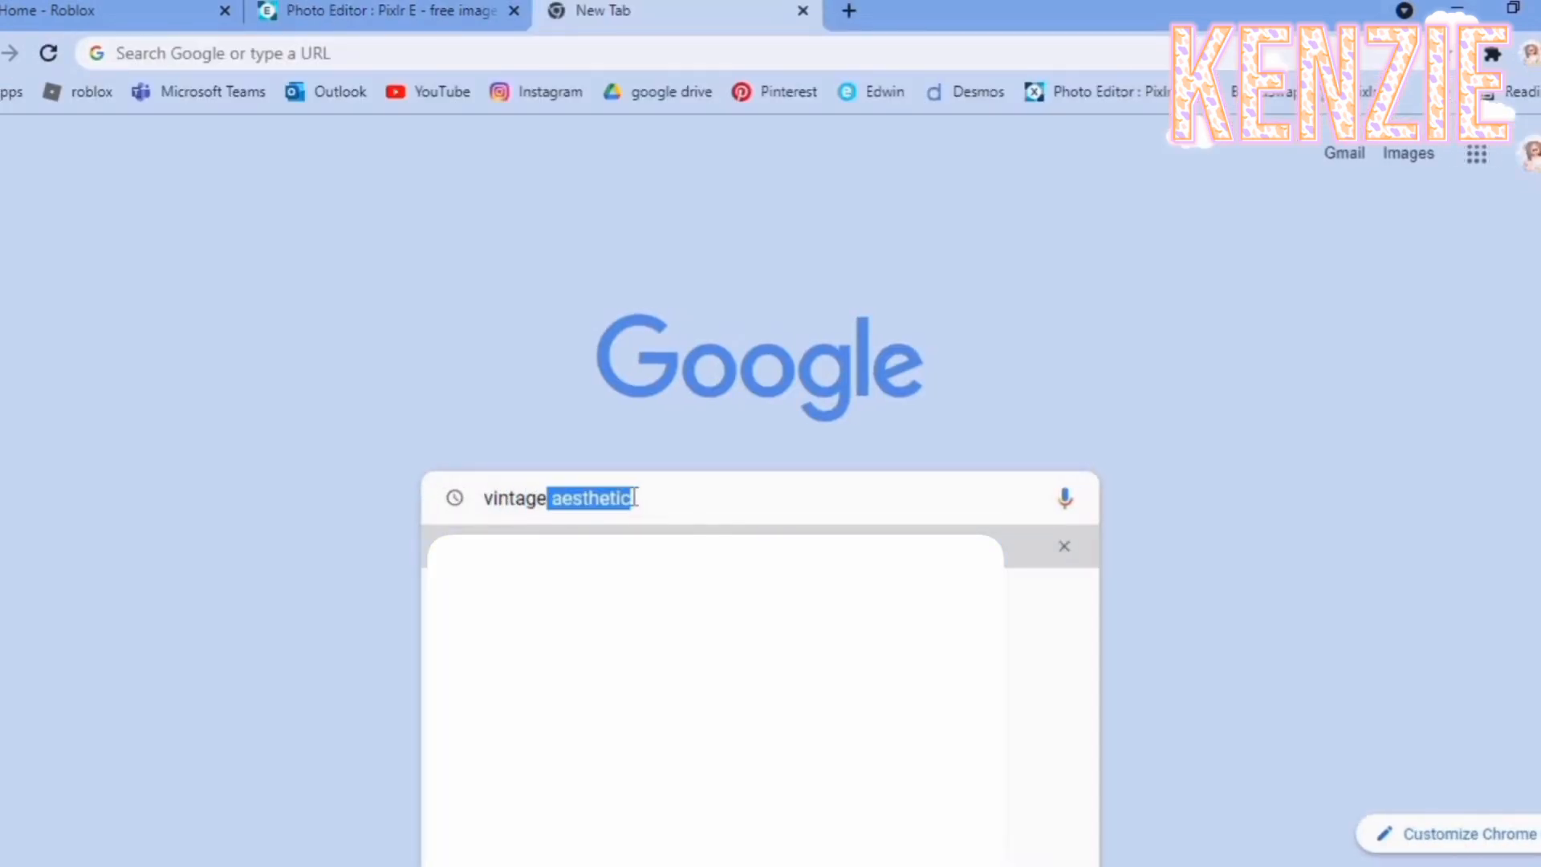
pyautogui.press('Return')
pyautogui.click(288, 207)
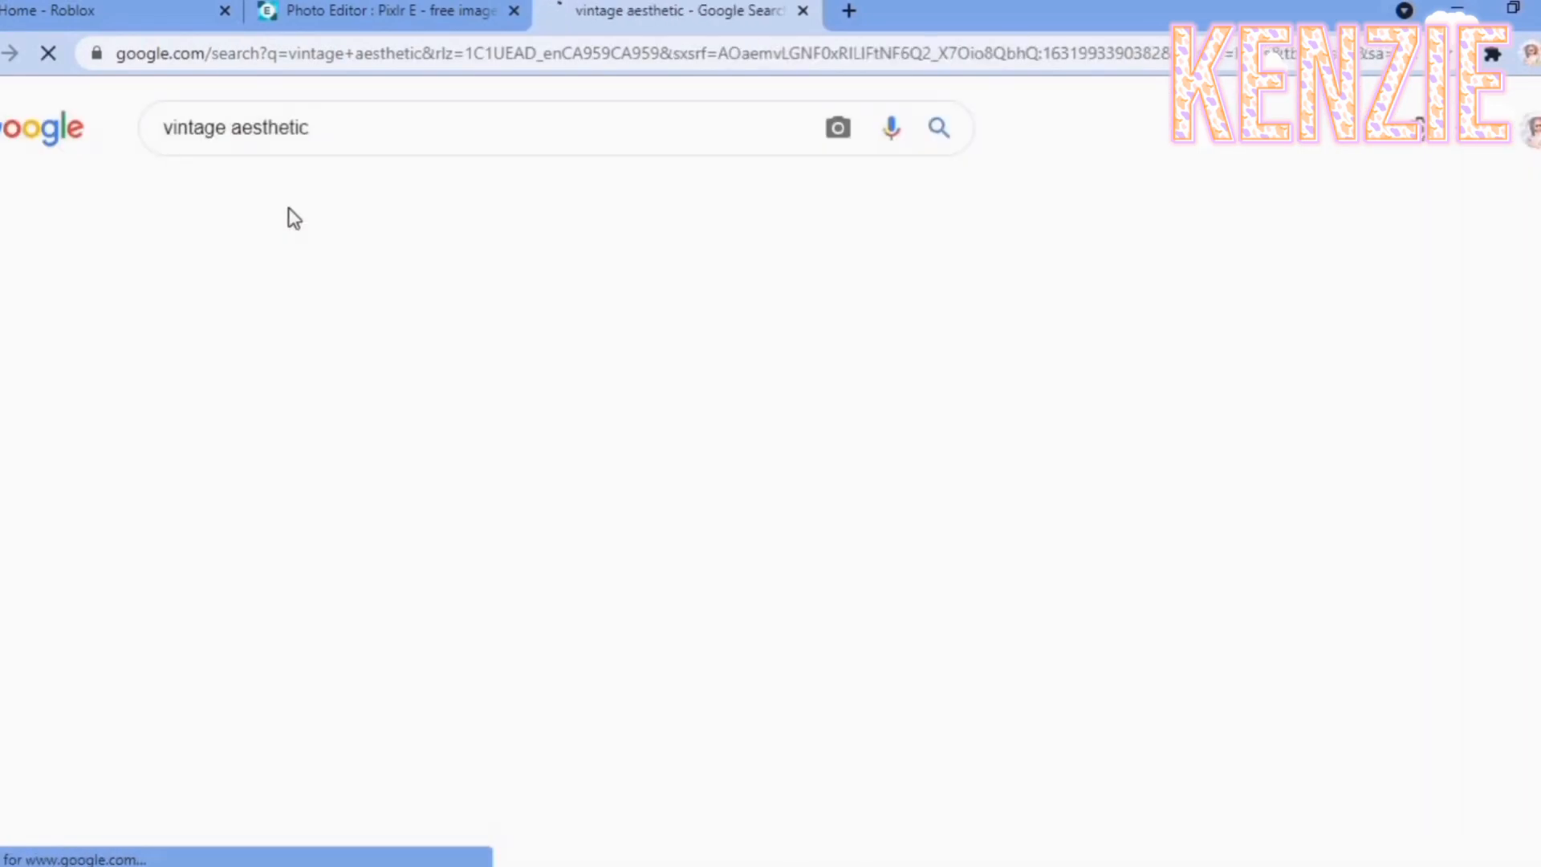
# Step: Browse the image results and preview the photo of the camper van among orange flowers
pyautogui.scroll(-8, 290, 485)
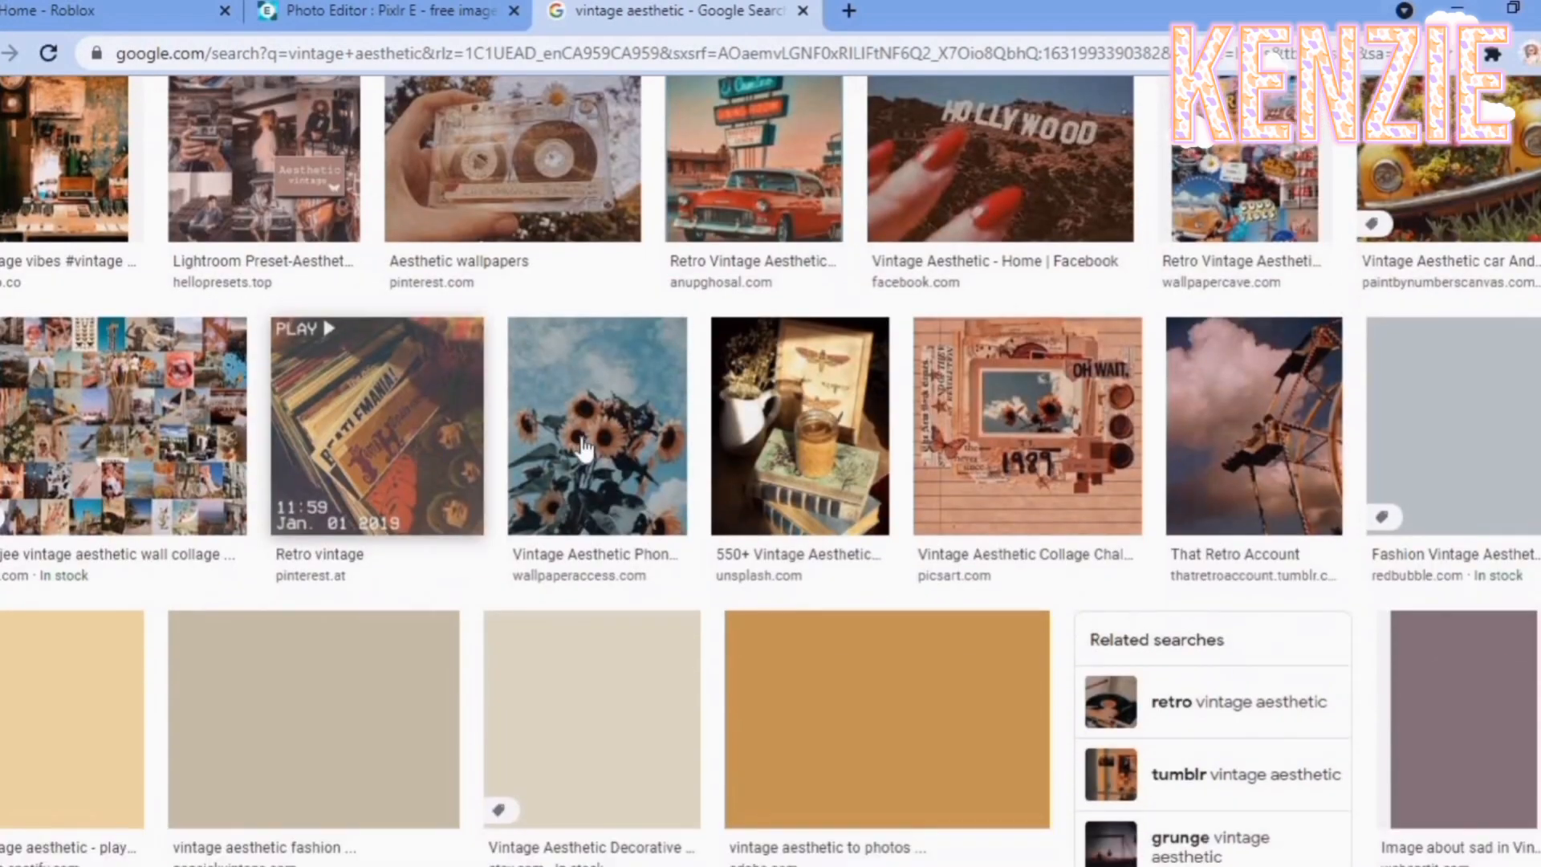
pyautogui.scroll(5, 291, 486)
pyautogui.scroll(-9, 290, 484)
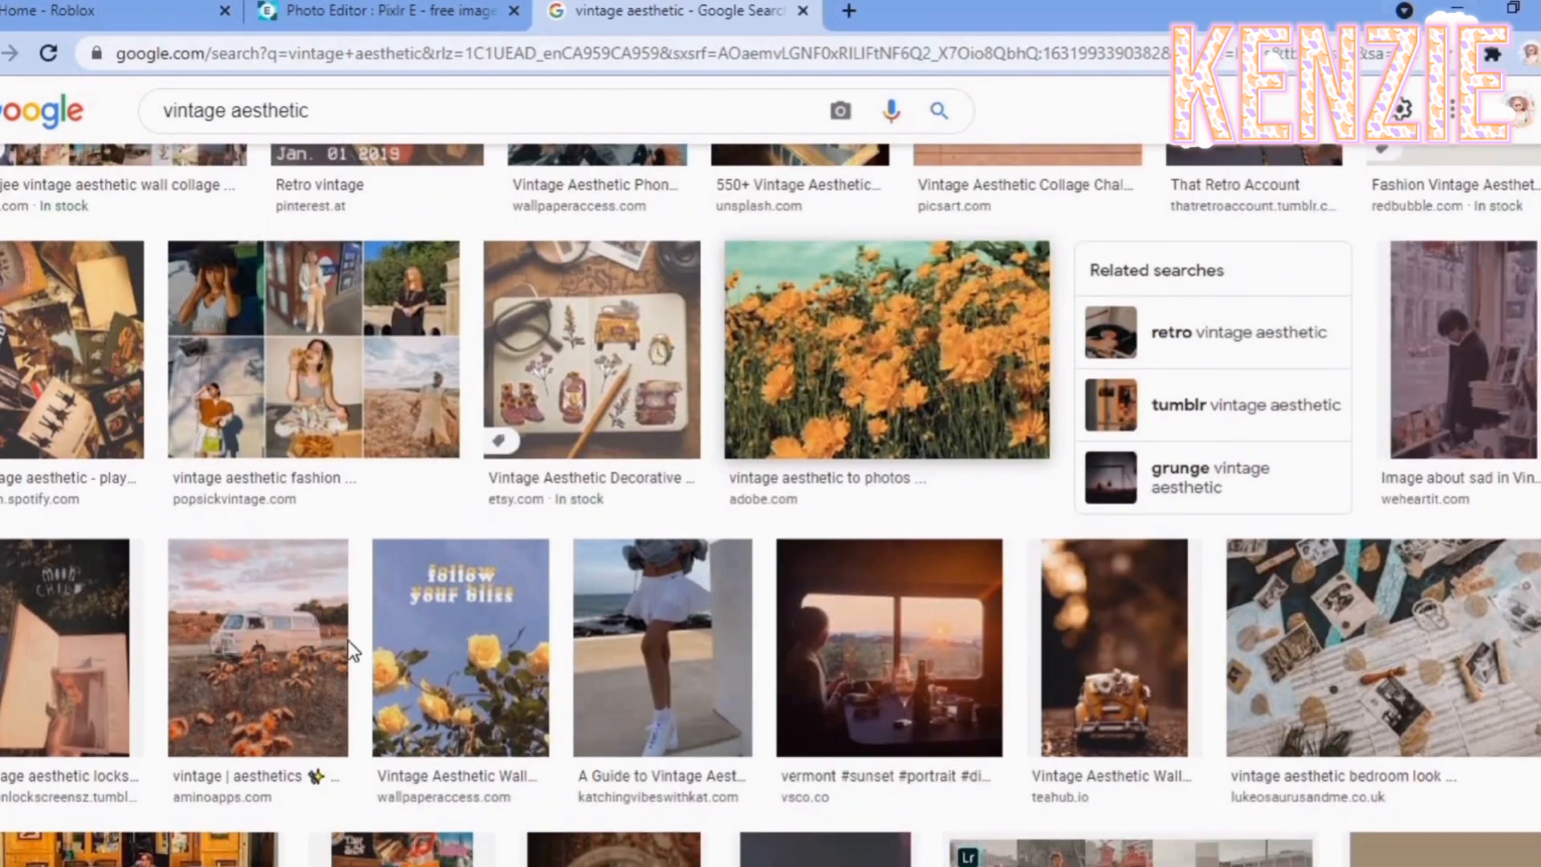
pyautogui.click(293, 660)
# Step: Look through the related and remaining images, and copy the previewed camper van photo
pyautogui.scroll(-8, 1300, 388)
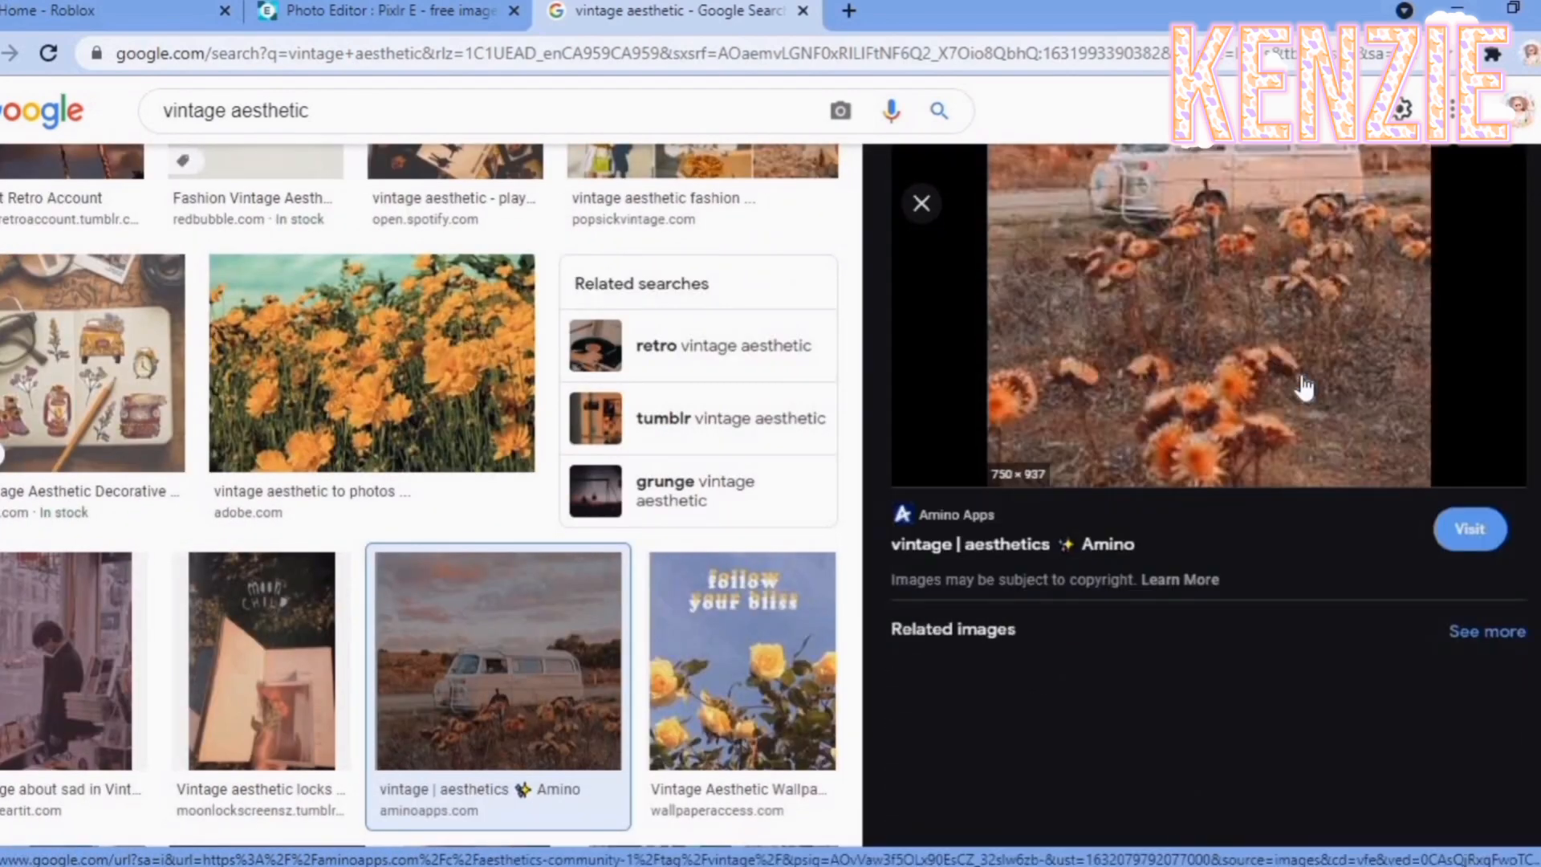
pyautogui.scroll(-10, 1300, 405)
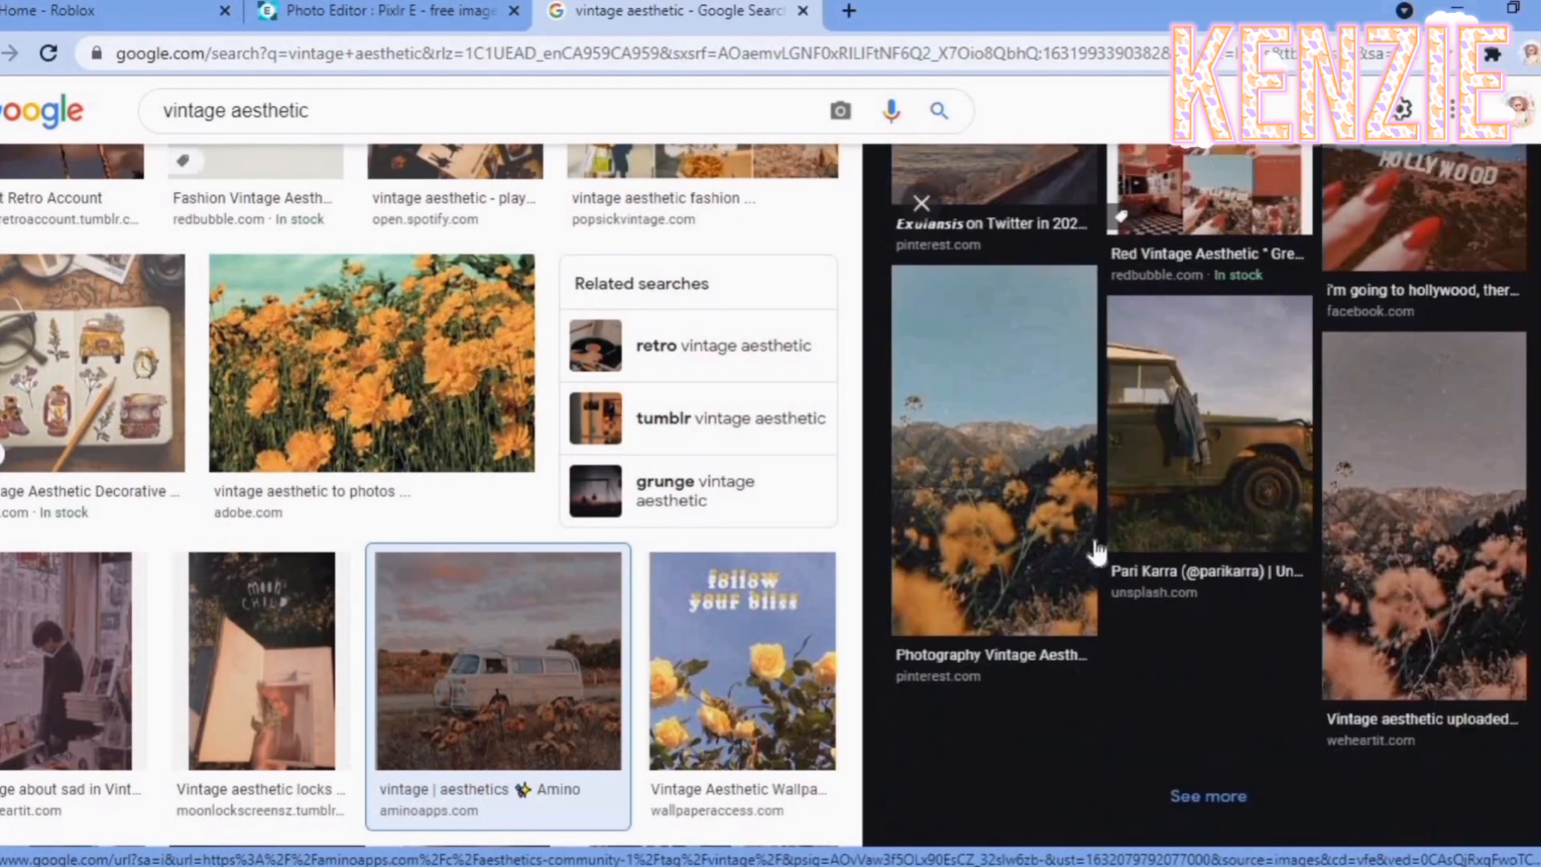
pyautogui.scroll(-9, 241, 505)
pyautogui.scroll(-20, 188, 491)
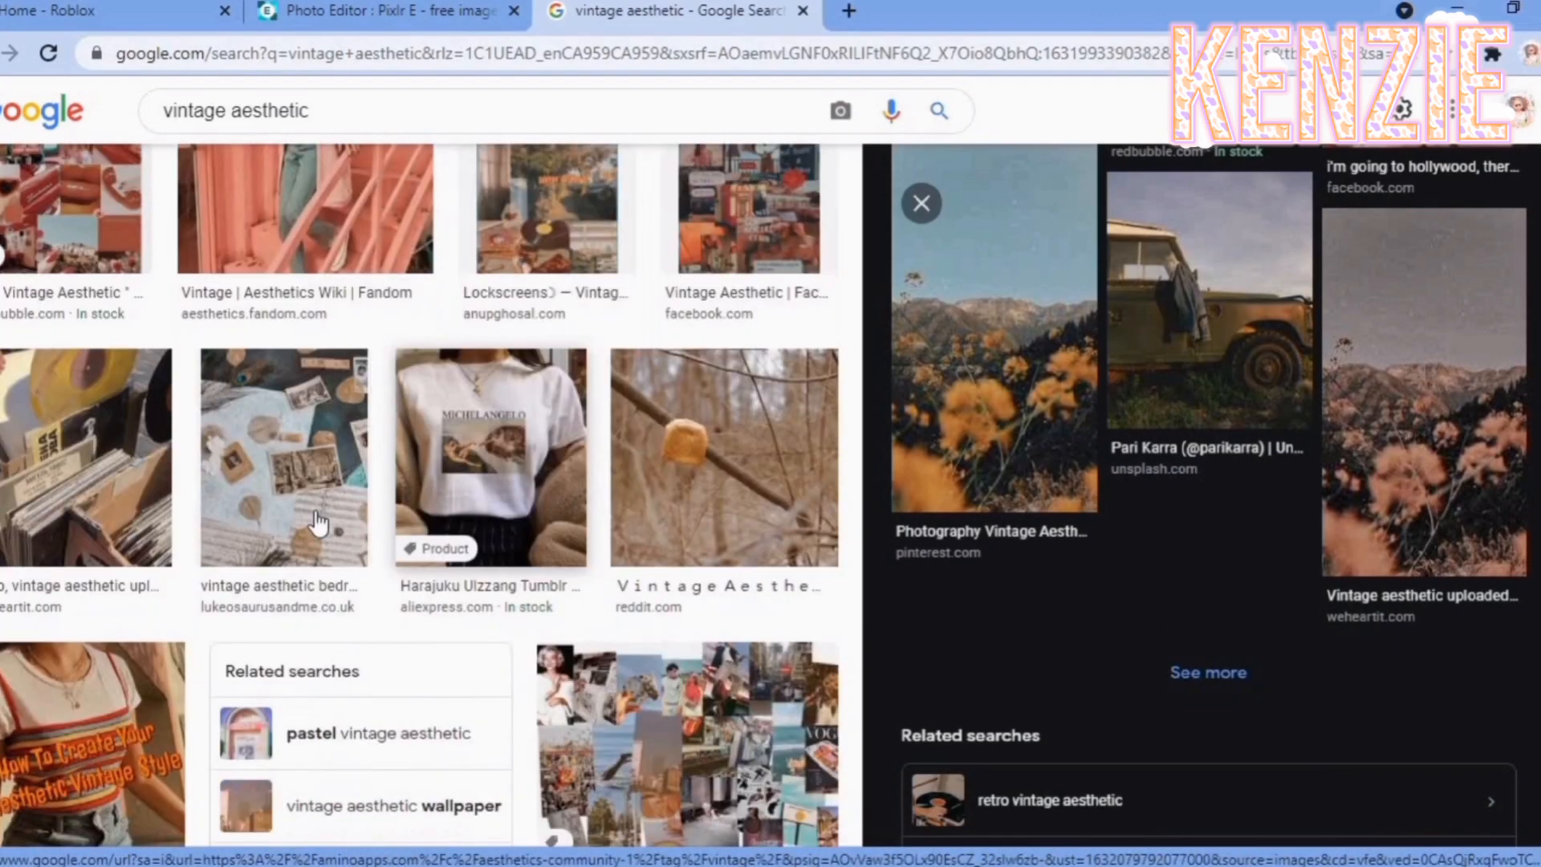
pyautogui.scroll(-20, 516, 532)
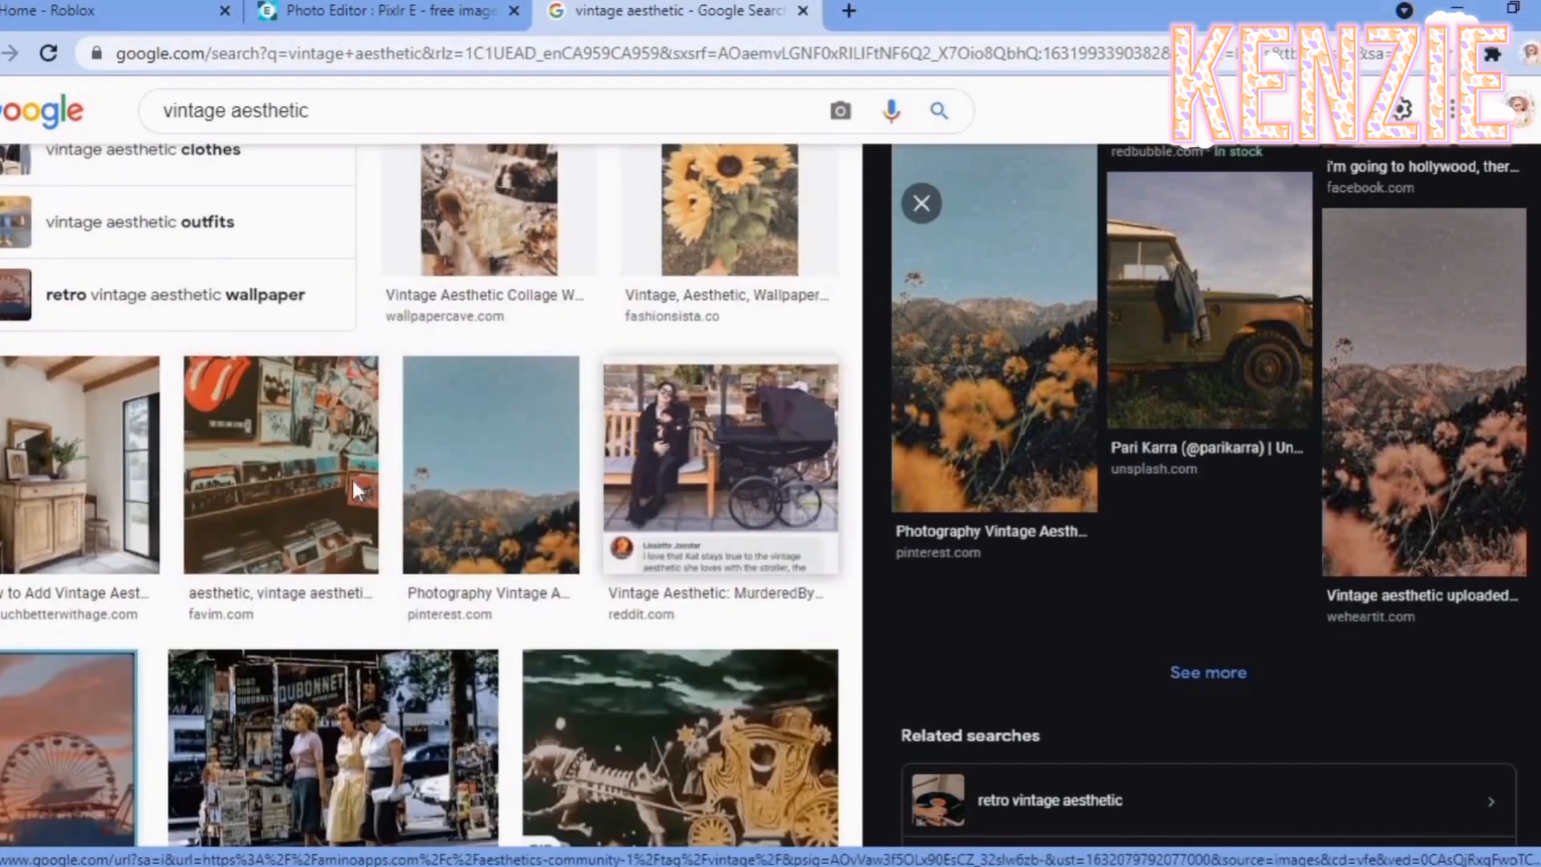
pyautogui.scroll(5, 922, 321)
pyautogui.click(921, 276)
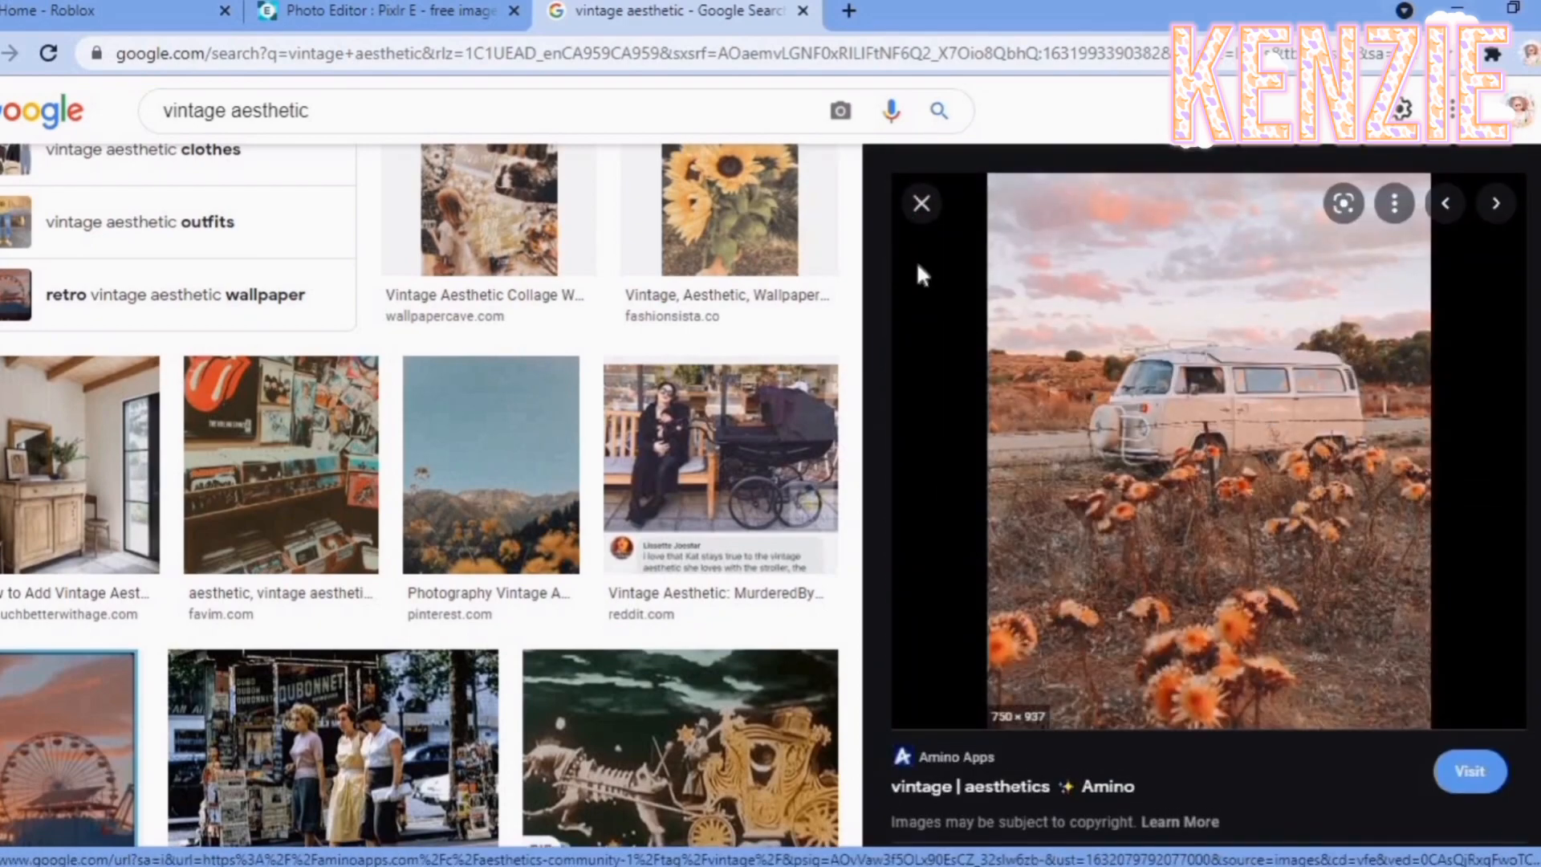
pyautogui.rightClick(1192, 320)
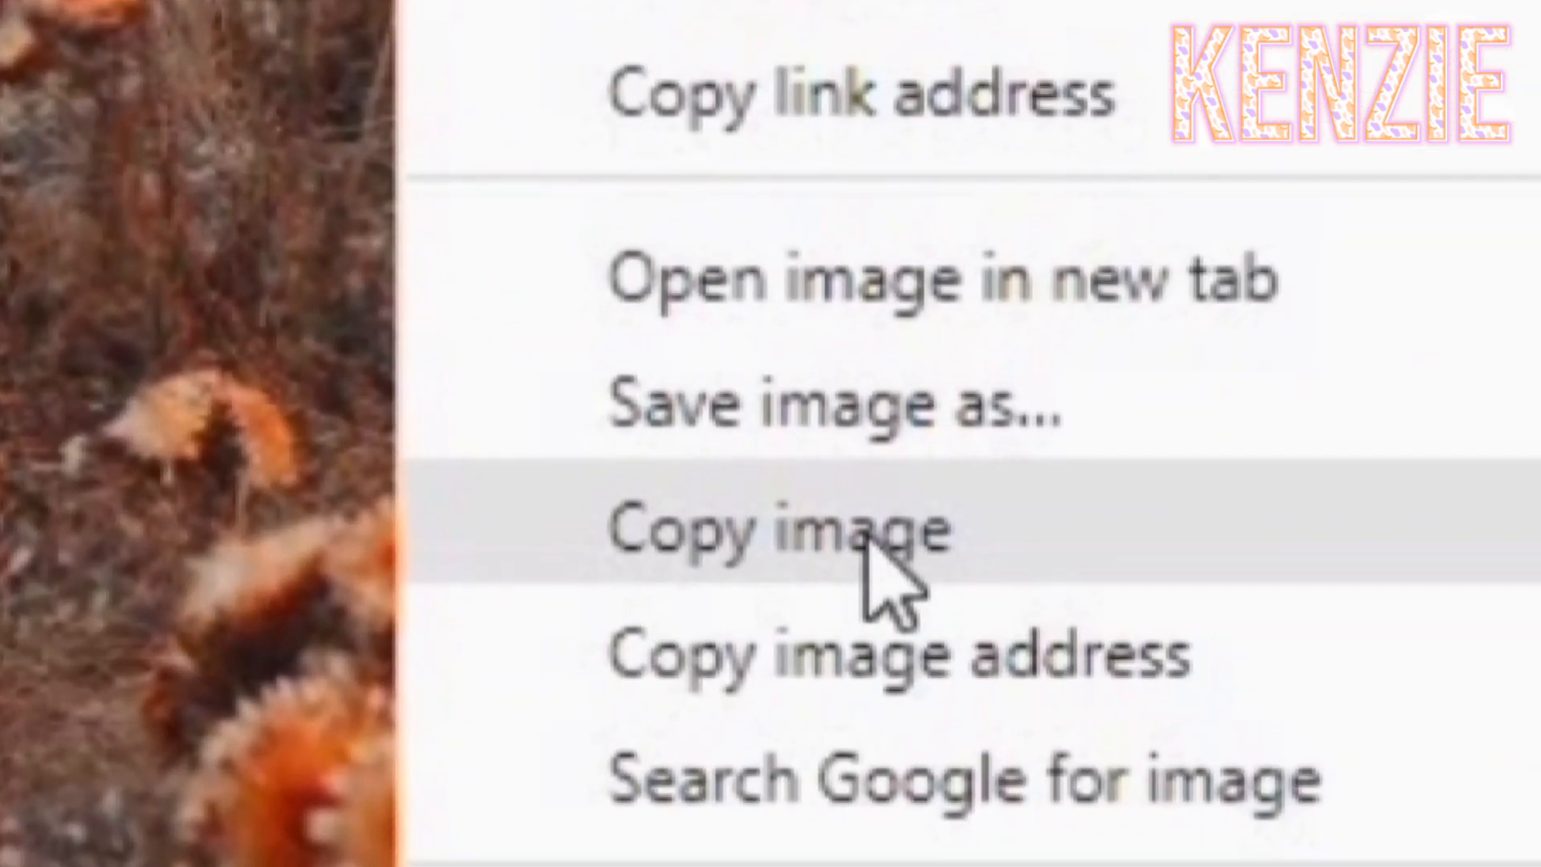
pyautogui.click(1316, 634)
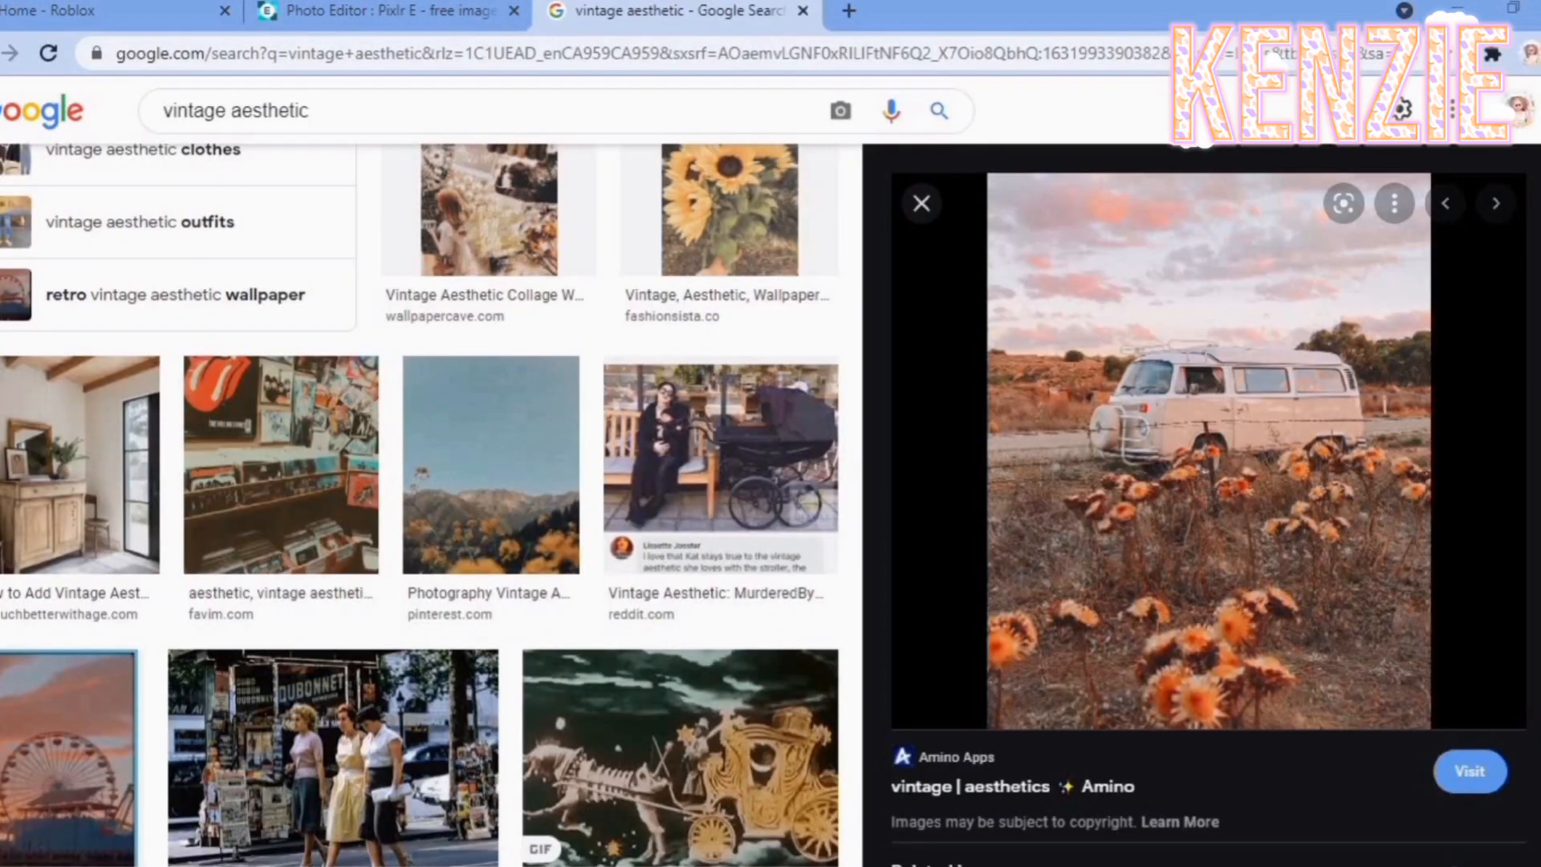
# Step: Paste the van photo into the thumbnail in Pixlr E and enlarge it to about 1435 × 1793 px over the canvas's left part
pyautogui.click(417, 11)
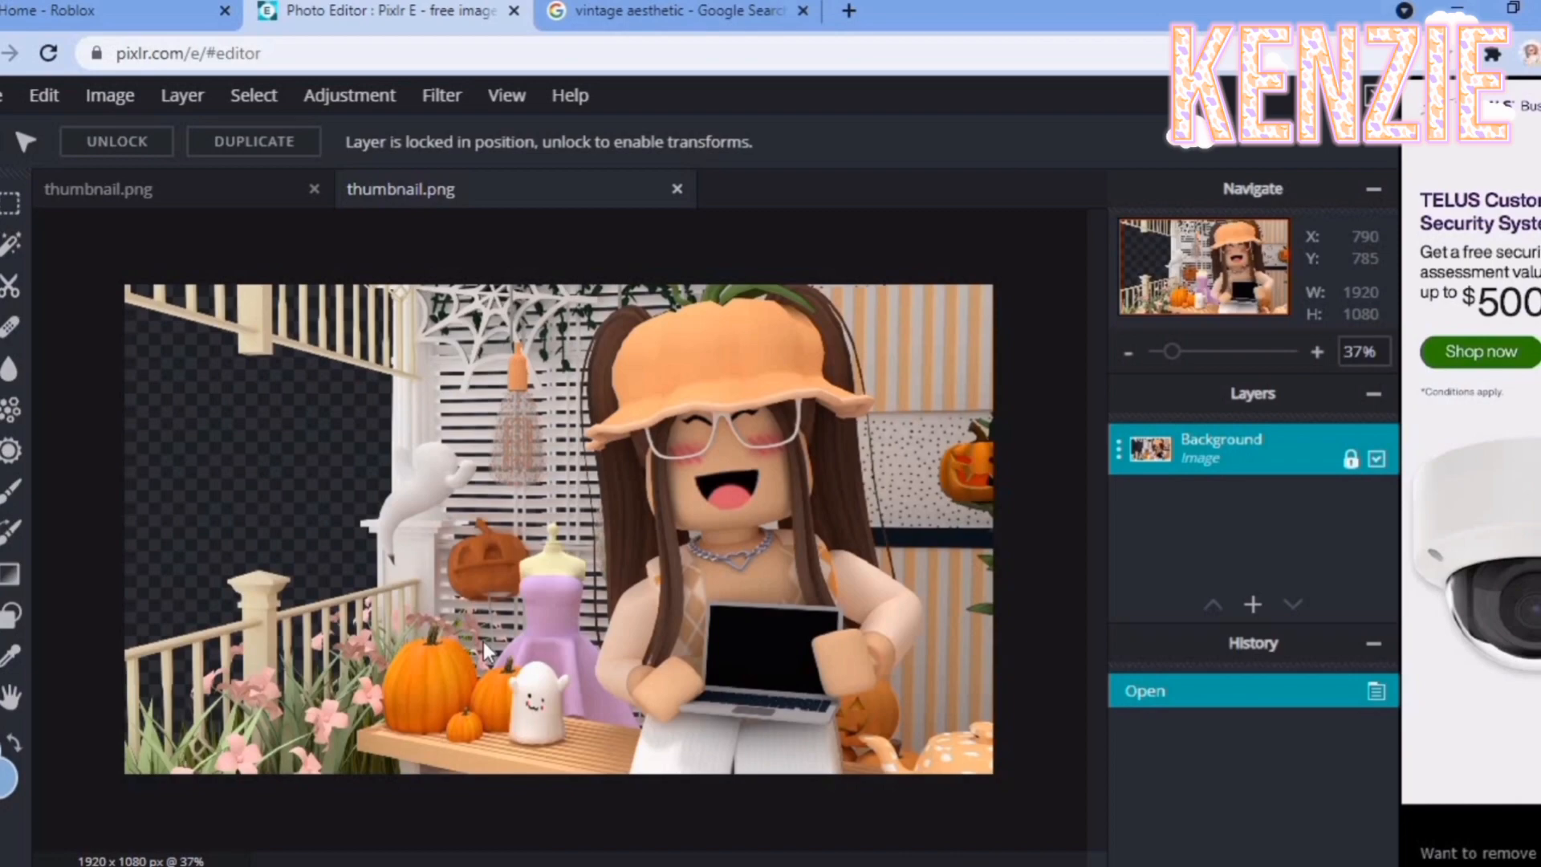
pyautogui.hotkey('ctrl', 'v')
pyautogui.moveTo(729, 740); pyautogui.dragTo(989, 842)
pyautogui.moveTo(818, 707); pyautogui.dragTo(565, 576)
pyautogui.moveTo(530, 626); pyautogui.dragTo(726, 806)
pyautogui.scroll(-2, 666, 730)
pyautogui.moveTo(626, 677); pyautogui.dragTo(634, 735)
pyautogui.scroll(1, 854, 711)
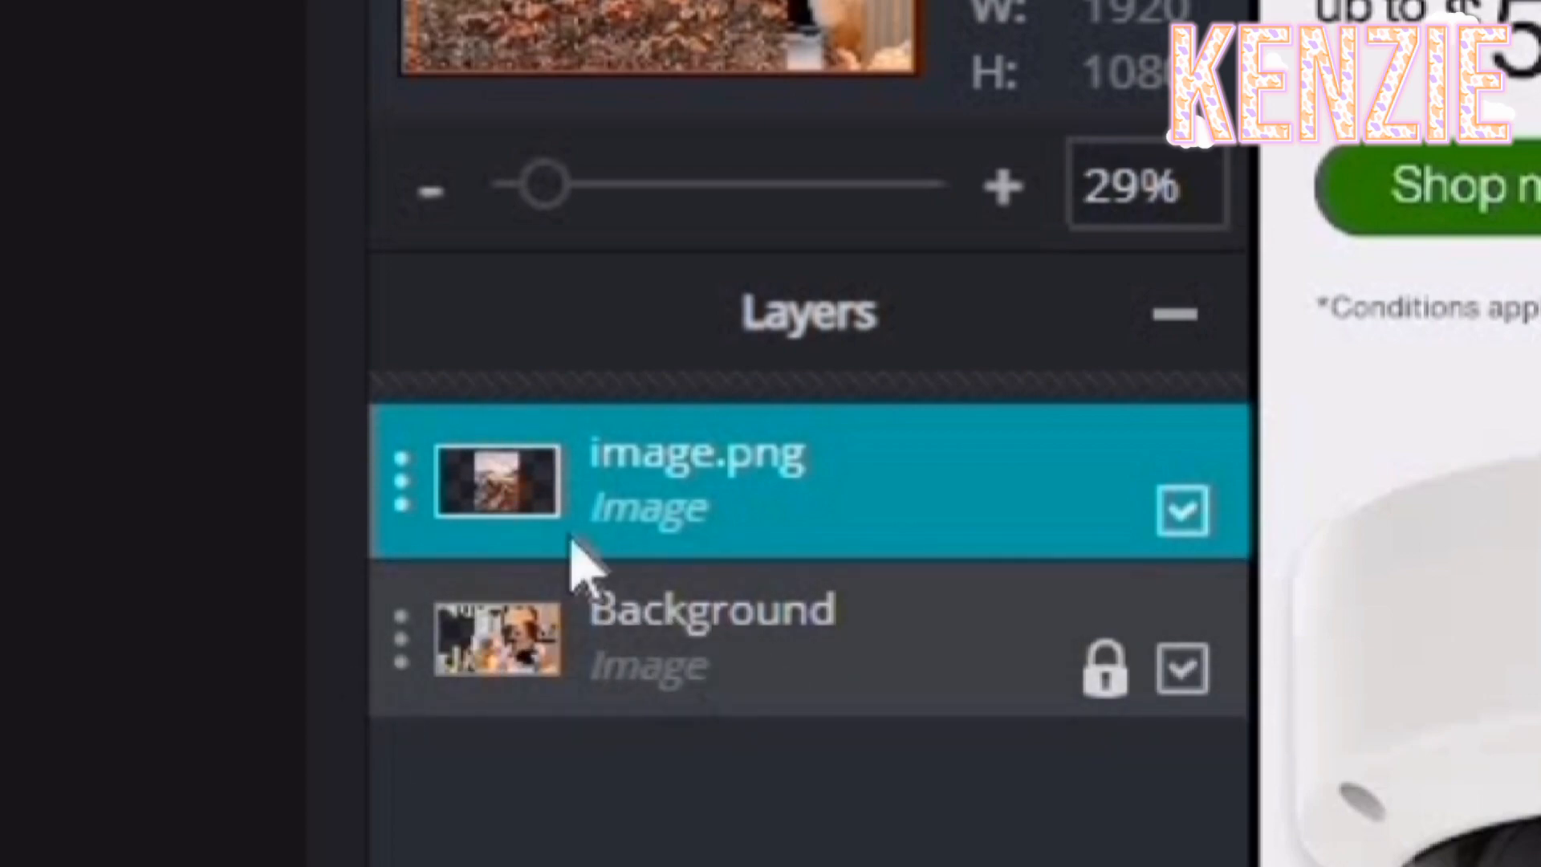
# Step: Place the image.png layer beneath Background and shift the photo to about X -49, Y -356 so the van shows behind the porch railing
pyautogui.moveTo(526, 551); pyautogui.dragTo(536, 599)
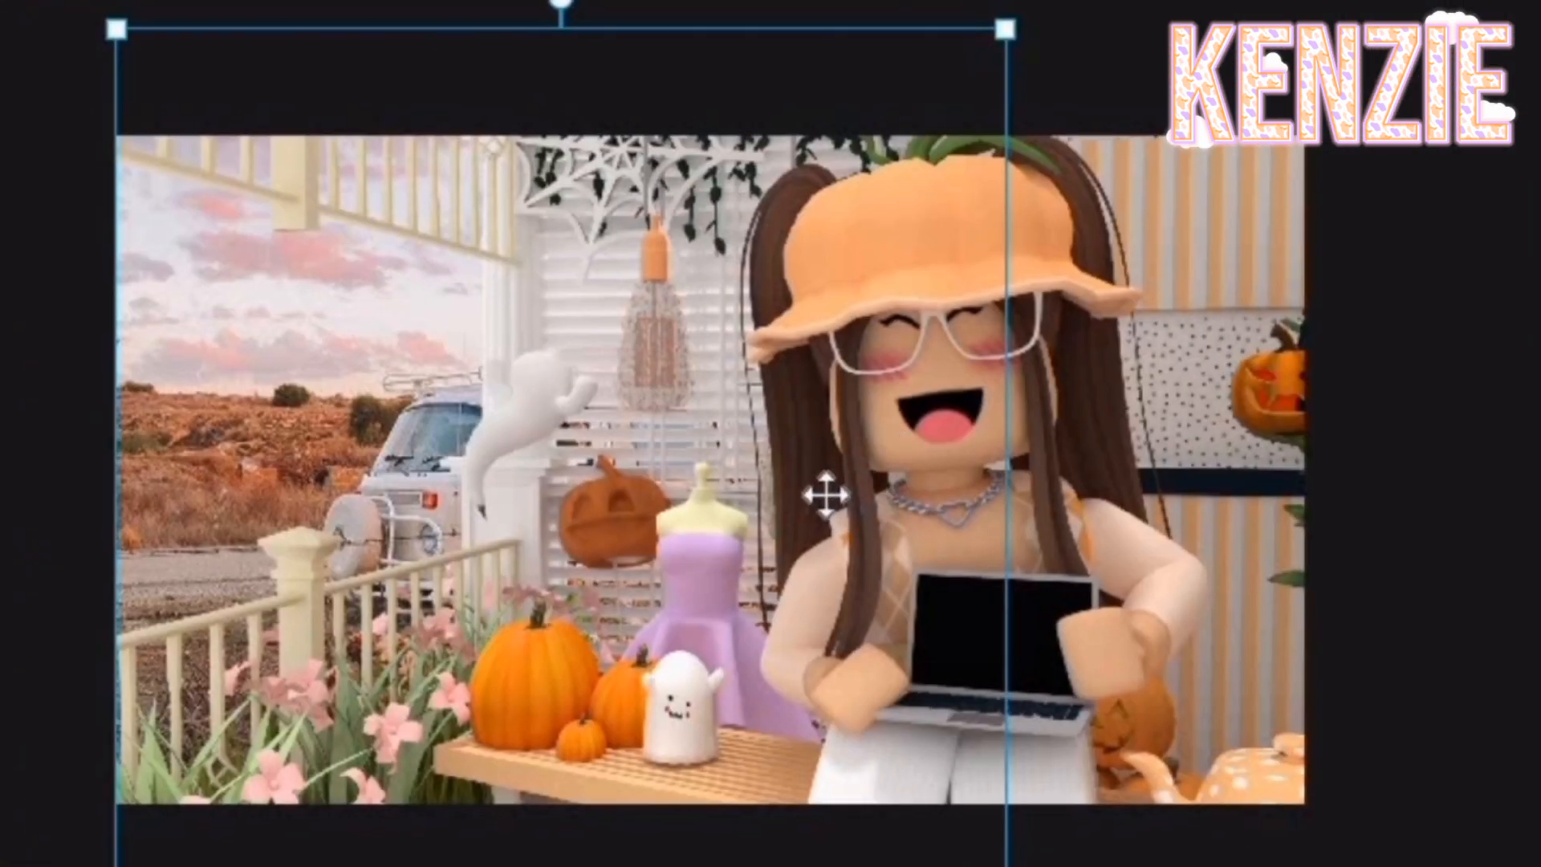
pyautogui.moveTo(826, 495); pyautogui.dragTo(797, 390)
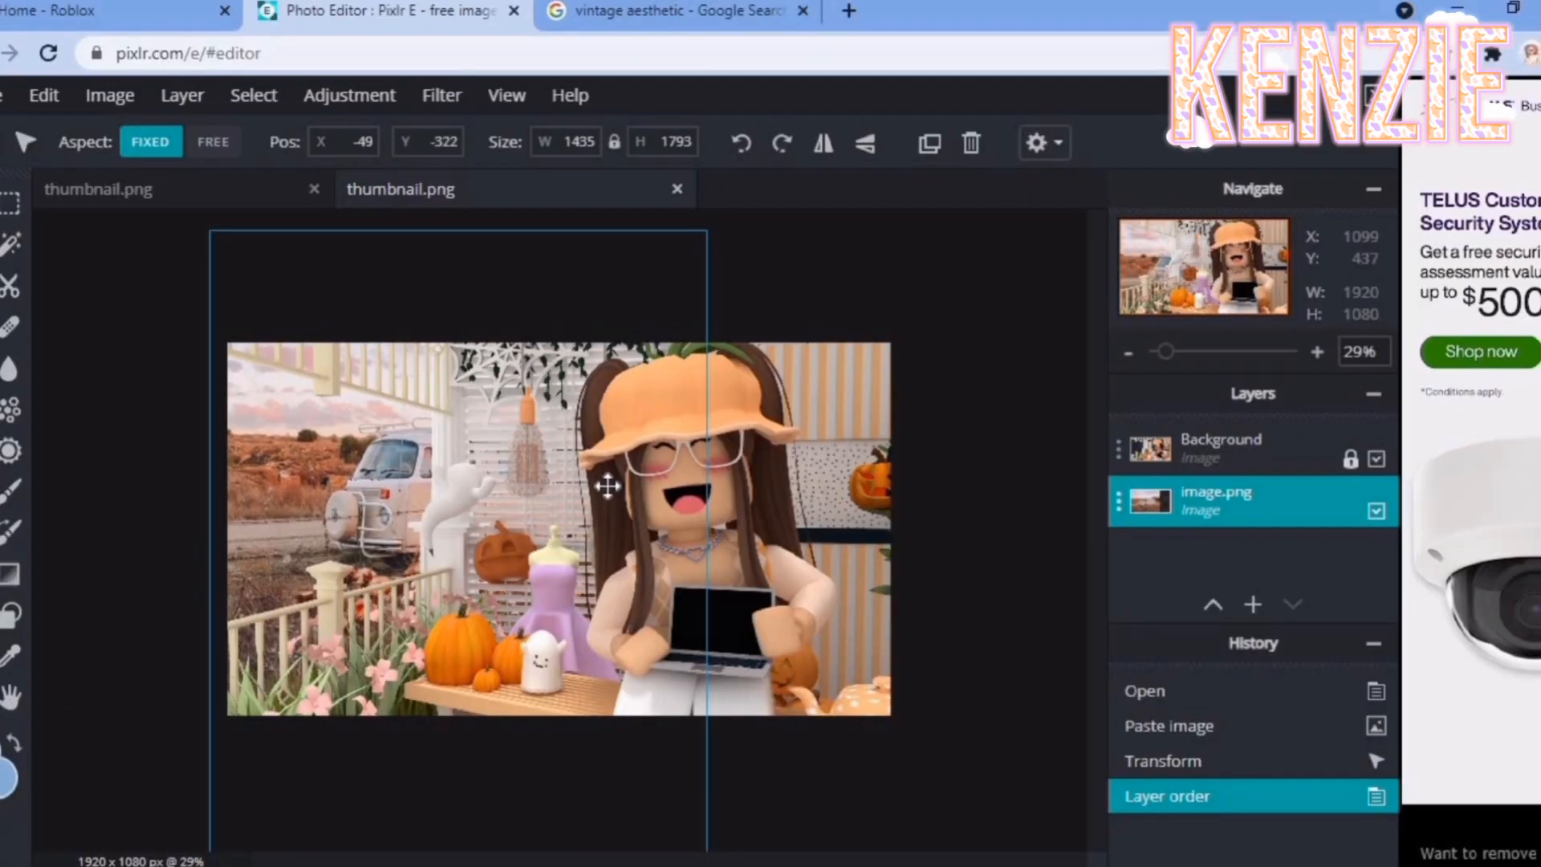
pyautogui.moveTo(607, 484); pyautogui.dragTo(607, 479)
pyautogui.click(949, 582)
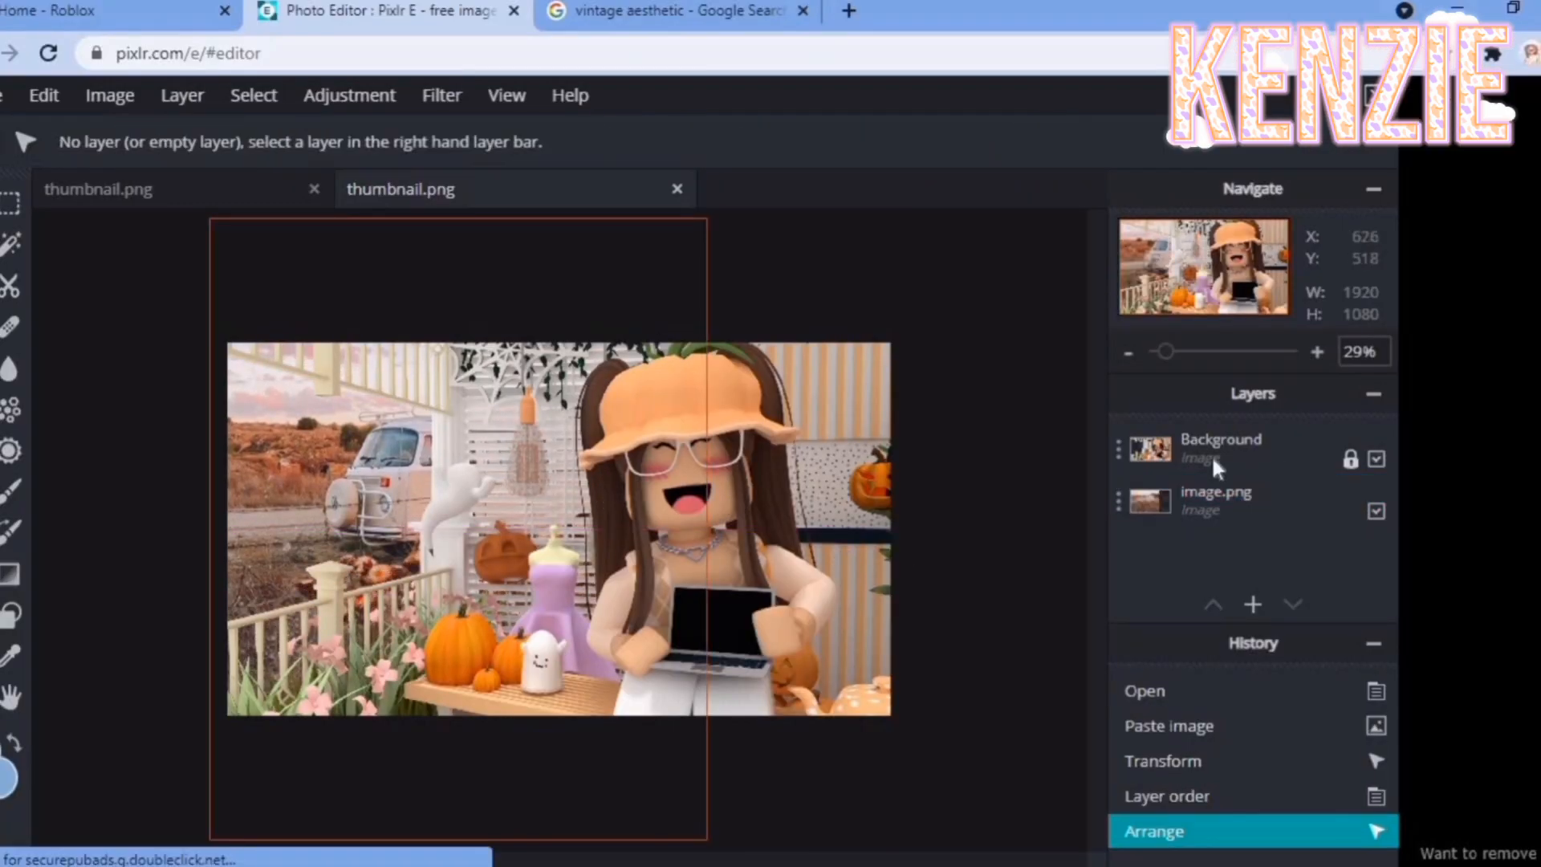
# Step: Lock the image.png layer in its layer settings
pyautogui.click(1119, 504)
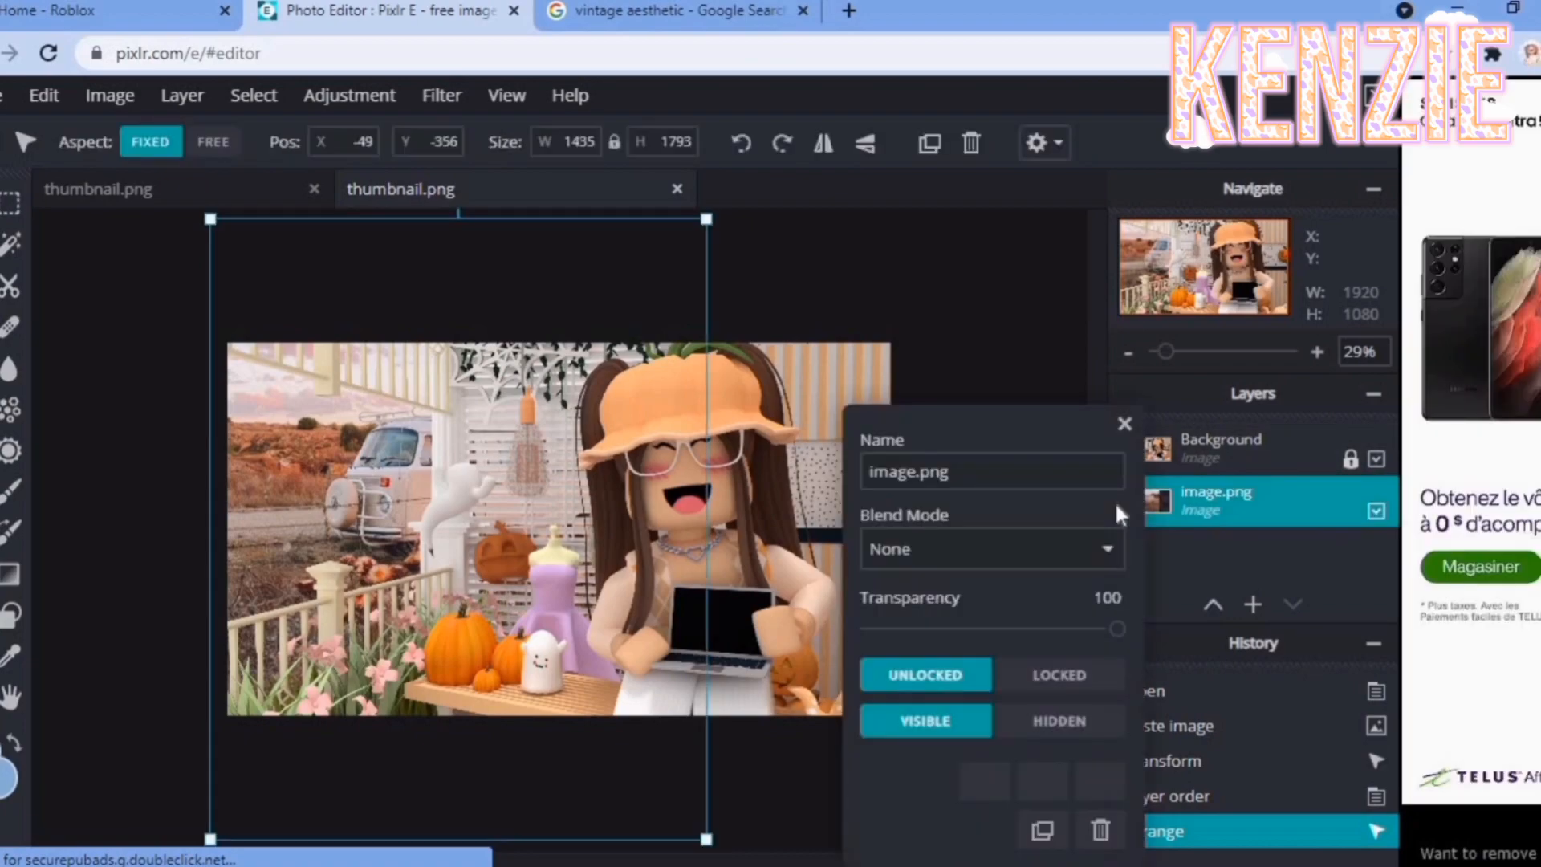
pyautogui.click(1075, 674)
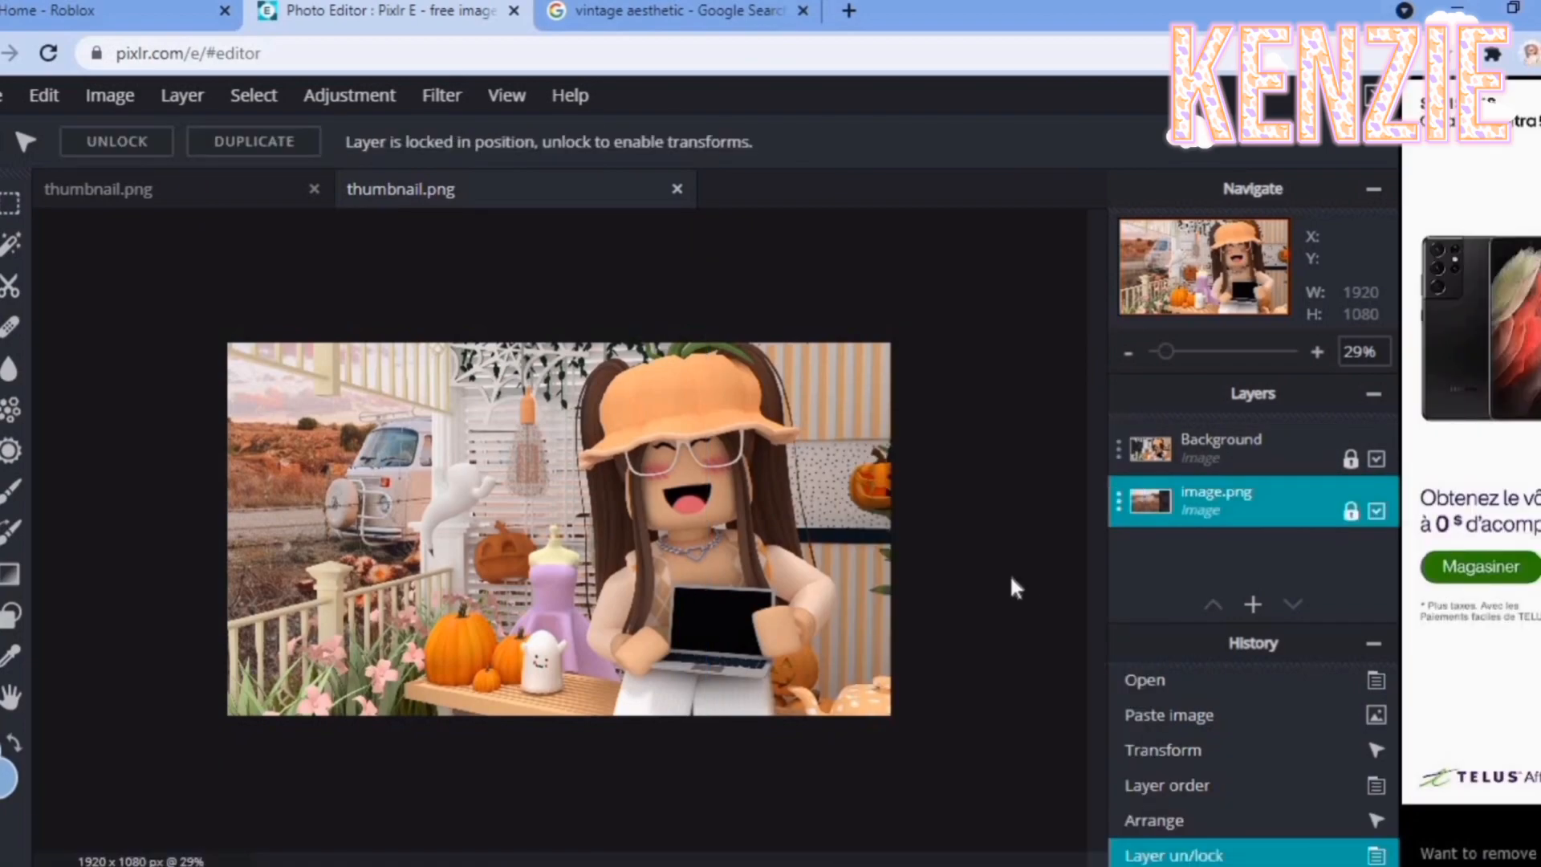
pyautogui.scroll(1, 1009, 573)
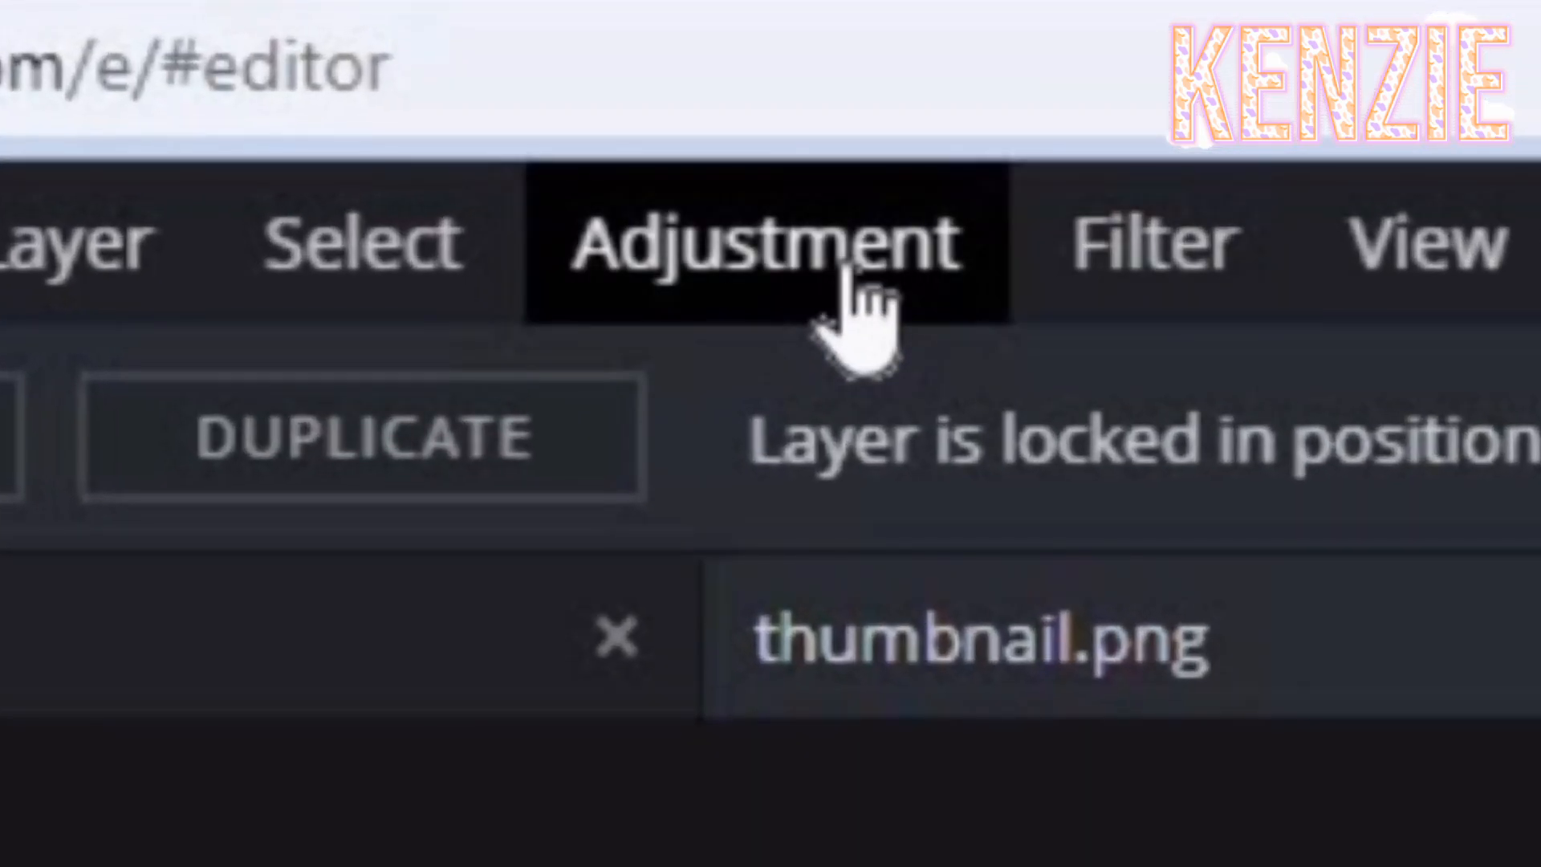
# Step: Apply a Highlights & shadows adjustment to the van photo with Highlights 1 and Shadows 15
pyautogui.click(694, 217)
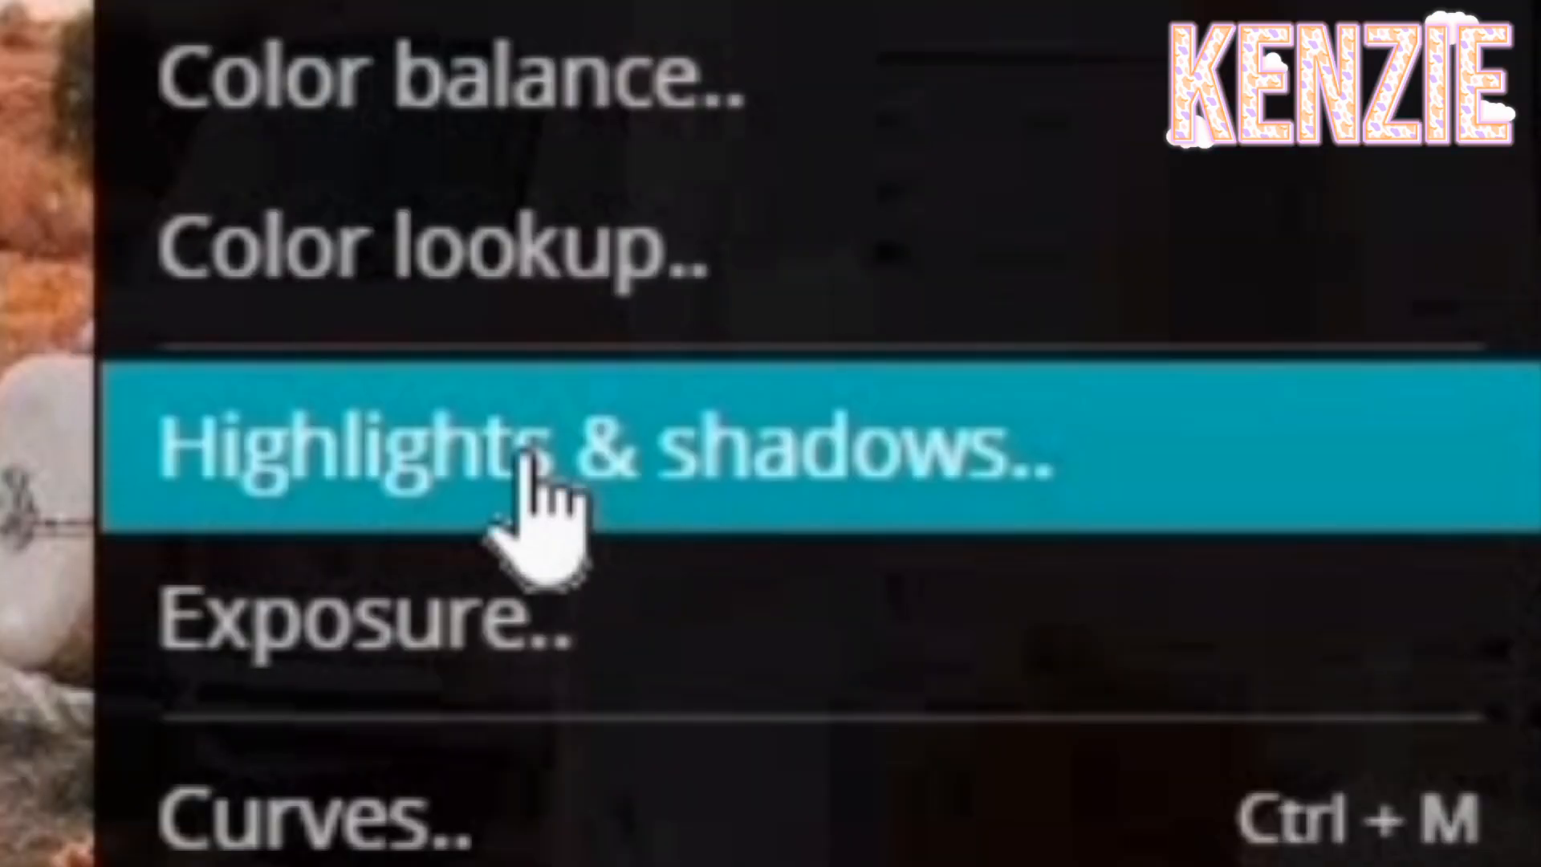
pyautogui.click(531, 462)
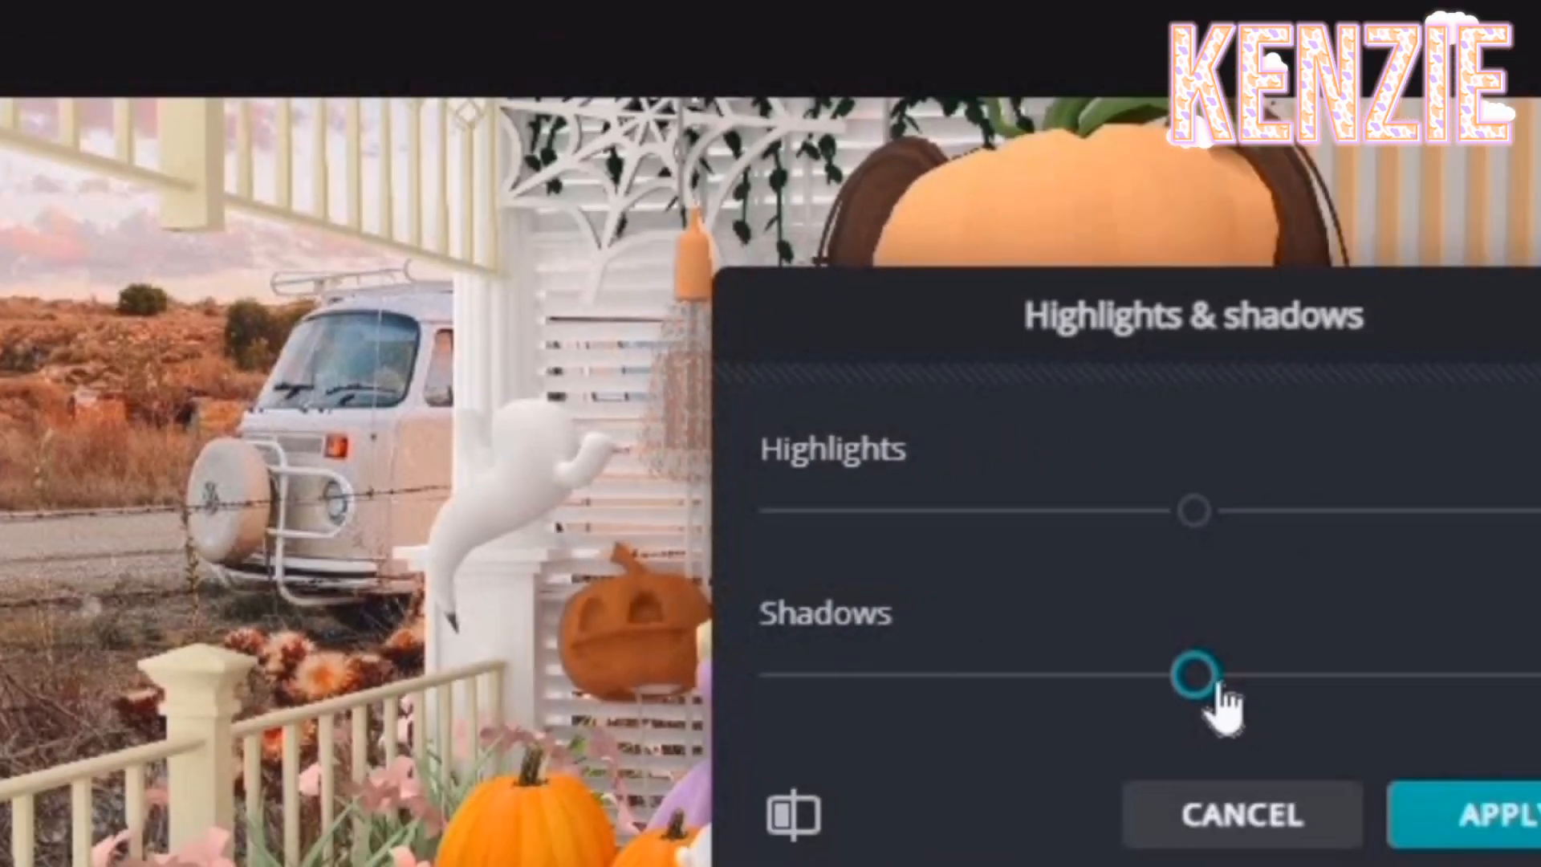
pyautogui.moveTo(1210, 678); pyautogui.dragTo(800, 573)
pyautogui.moveTo(775, 507); pyautogui.dragTo(770, 502)
pyautogui.moveTo(794, 585); pyautogui.dragTo(797, 585)
pyautogui.moveTo(883, 403); pyautogui.dragTo(1278, 239)
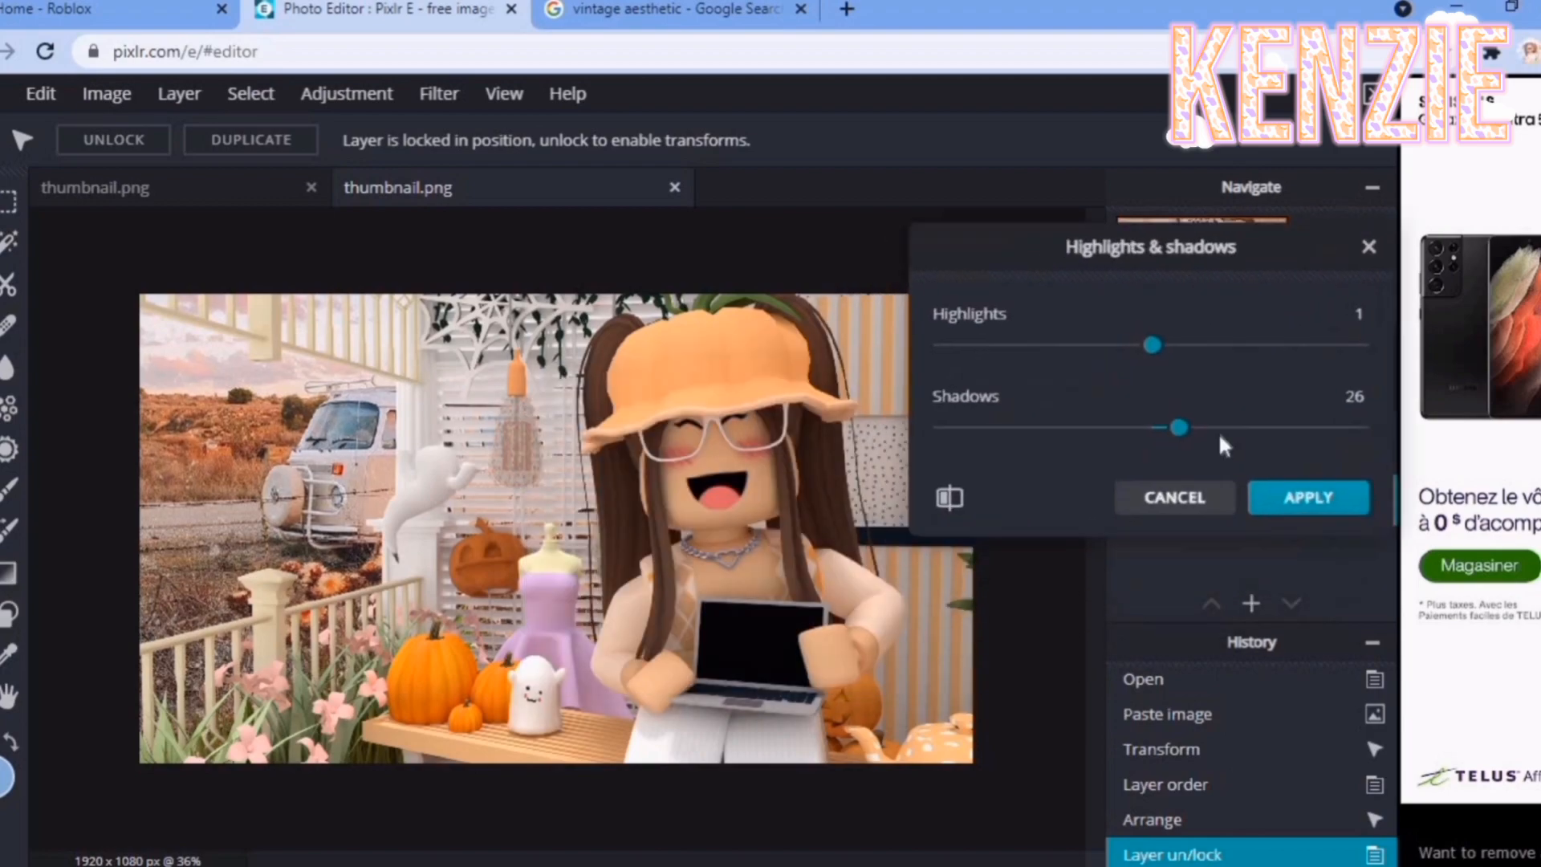
pyautogui.moveTo(1193, 430)
pyautogui.mouseDown()
pyautogui.moveTo(1205, 439)
pyautogui.moveTo(1181, 436)
pyautogui.mouseUp()
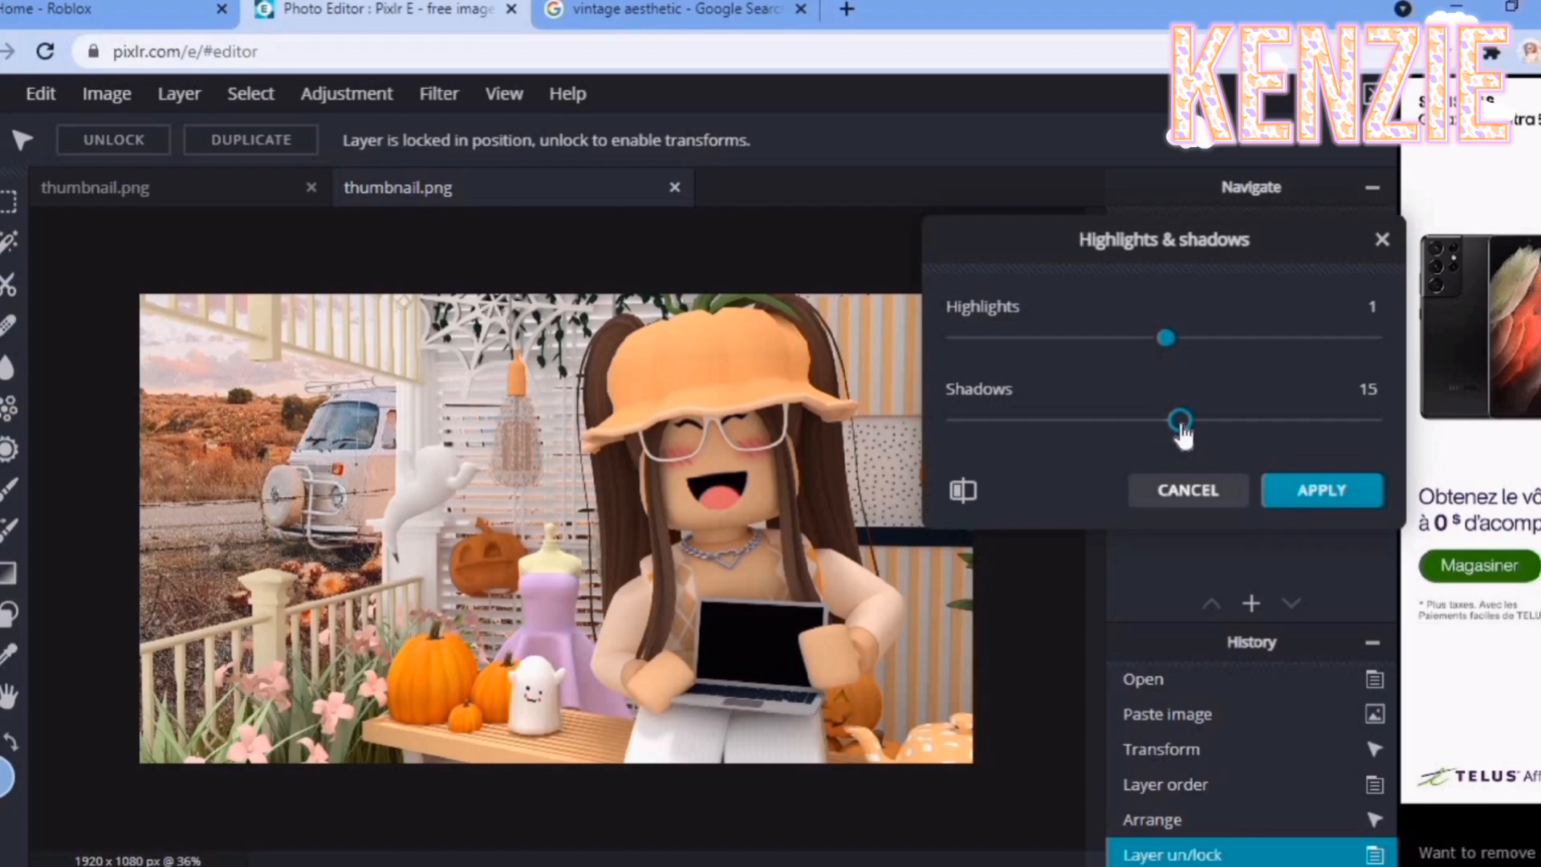
pyautogui.click(1320, 489)
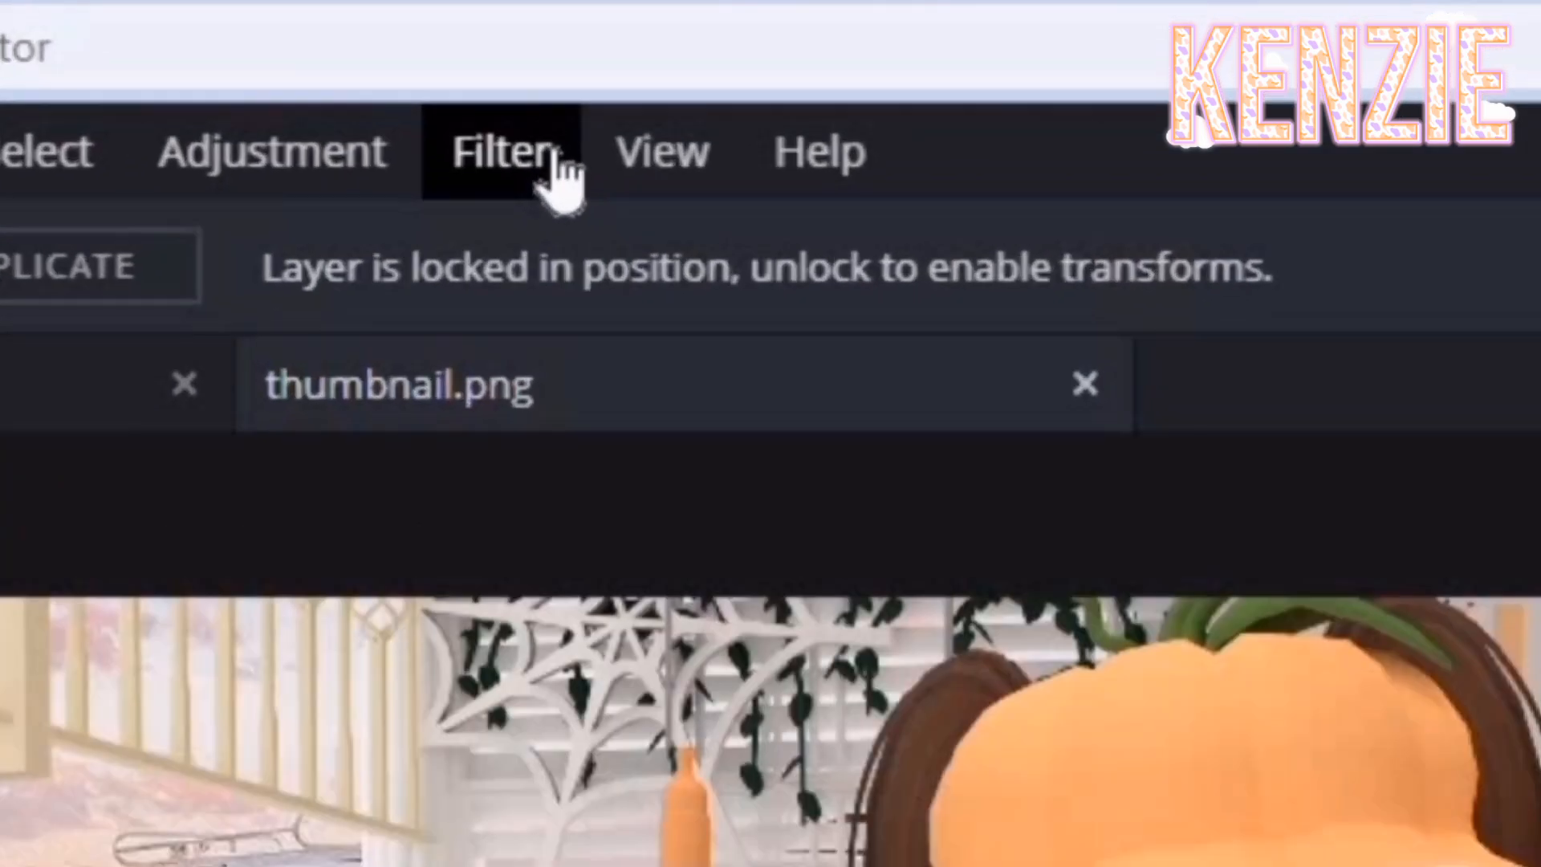
# Step: Apply the Blur filter to the van photo with an amount of 25
pyautogui.click(439, 94)
pyautogui.moveTo(1051, 642)
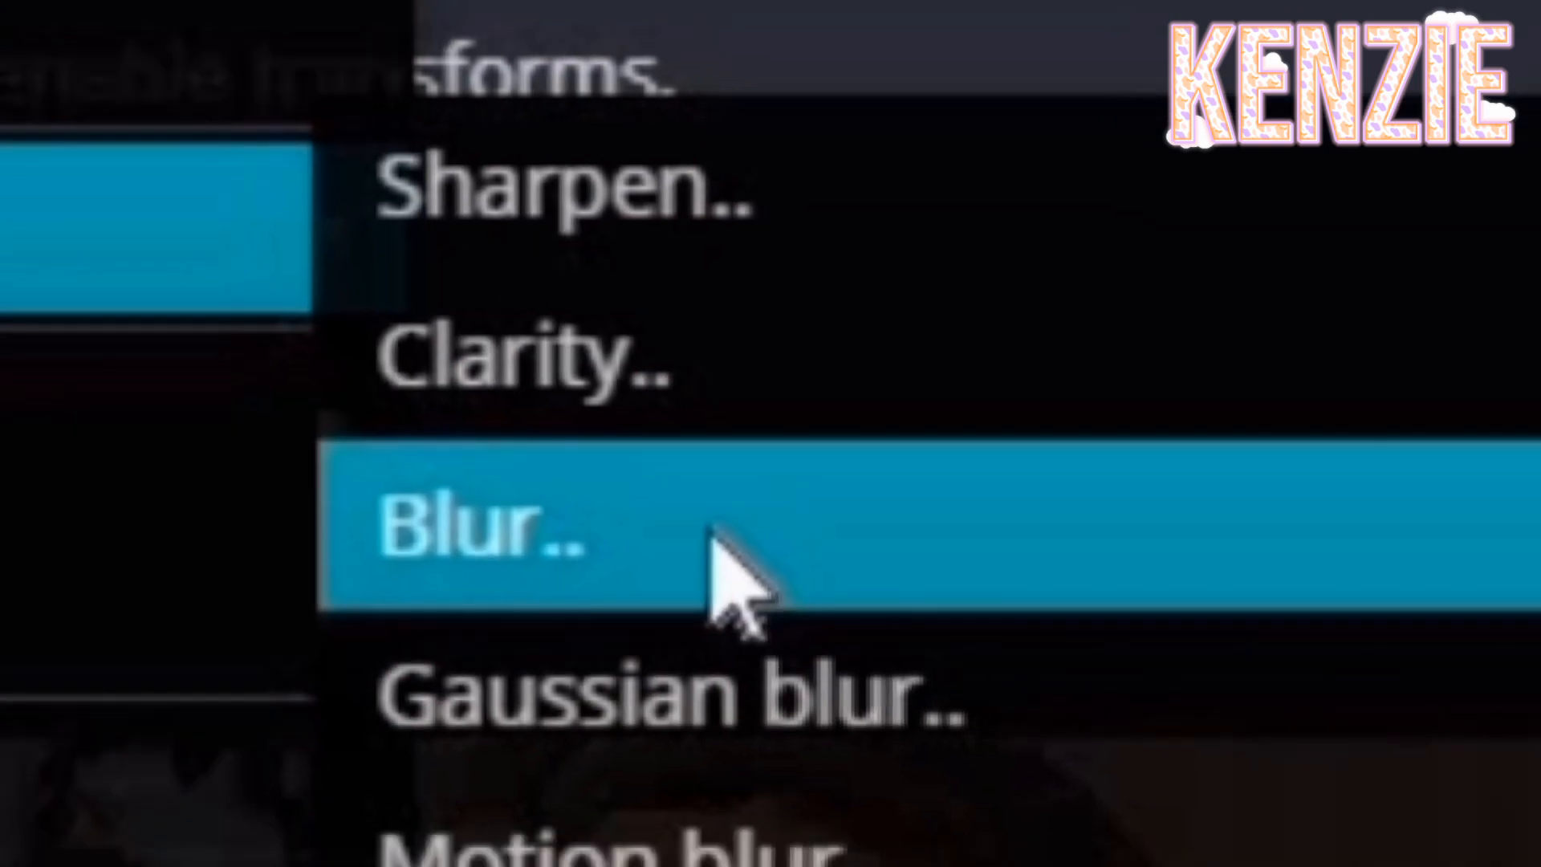
pyautogui.click(712, 536)
pyautogui.moveTo(312, 463); pyautogui.dragTo(482, 518)
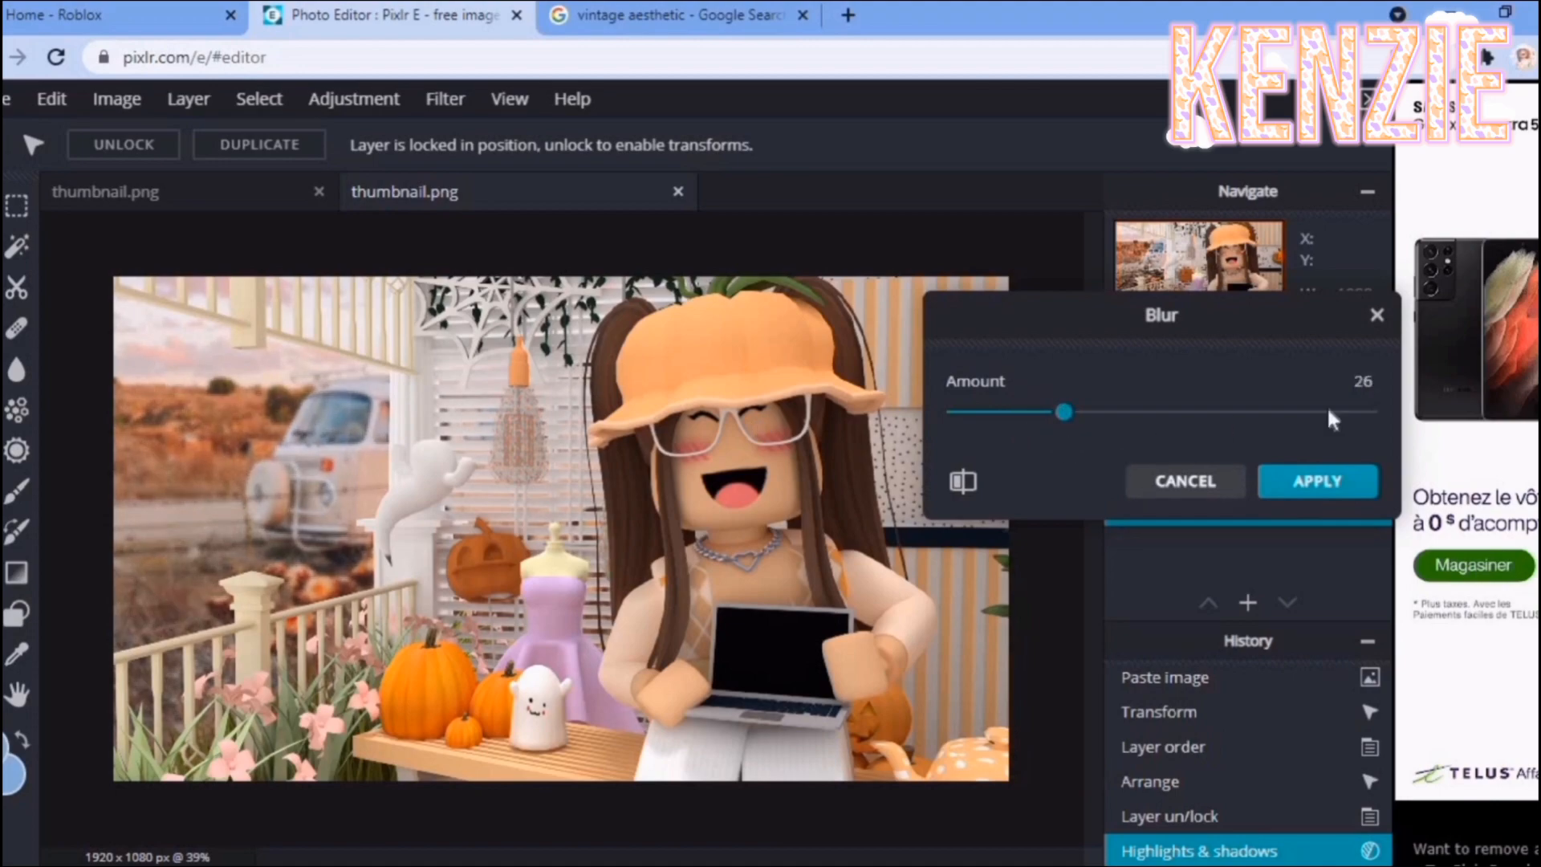
pyautogui.write('25')
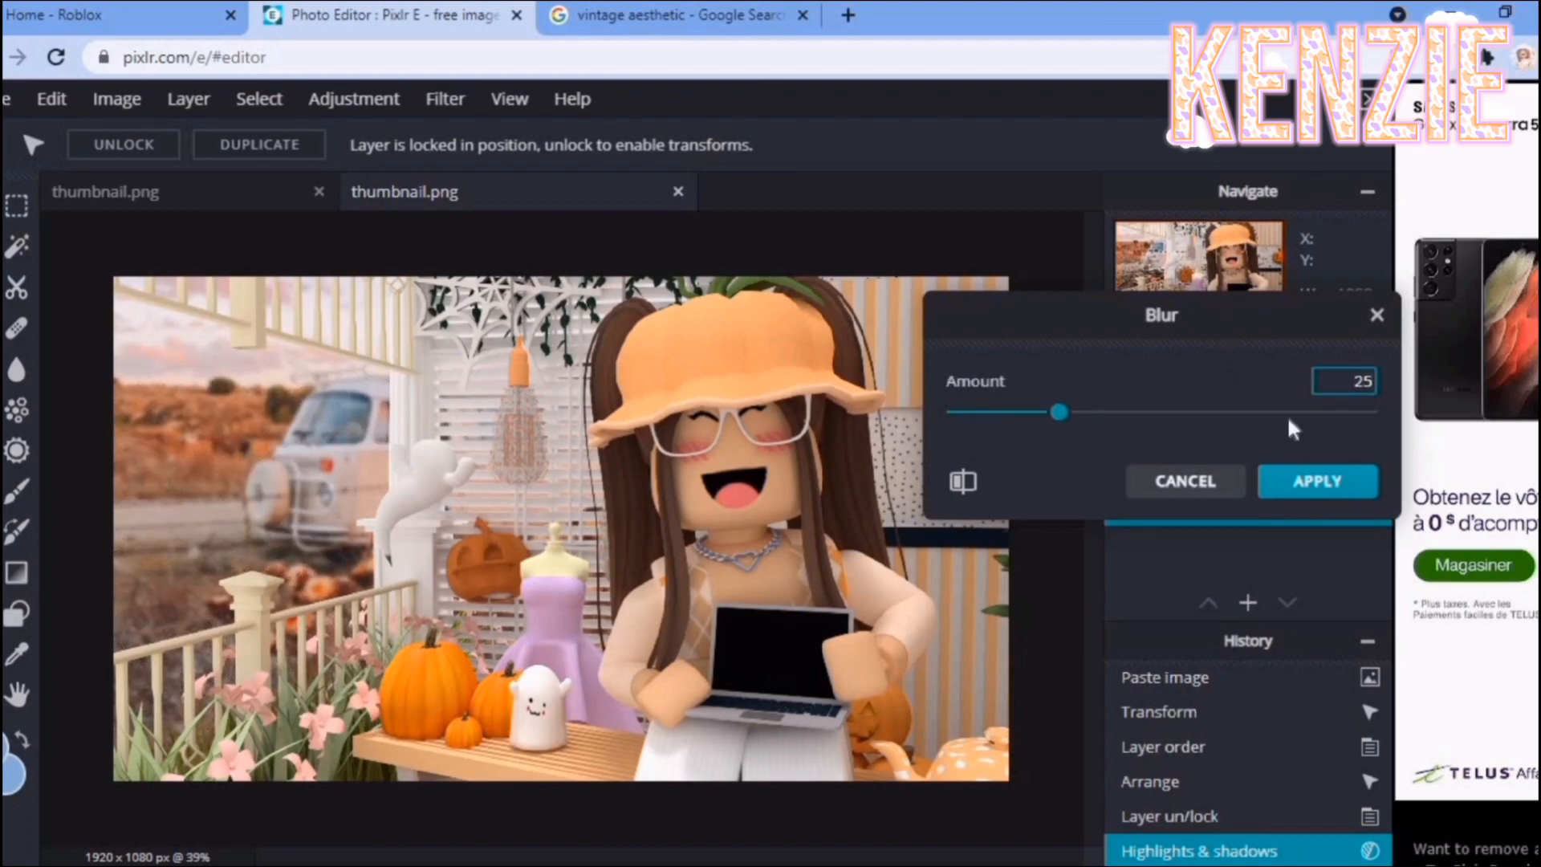
pyautogui.click(1320, 482)
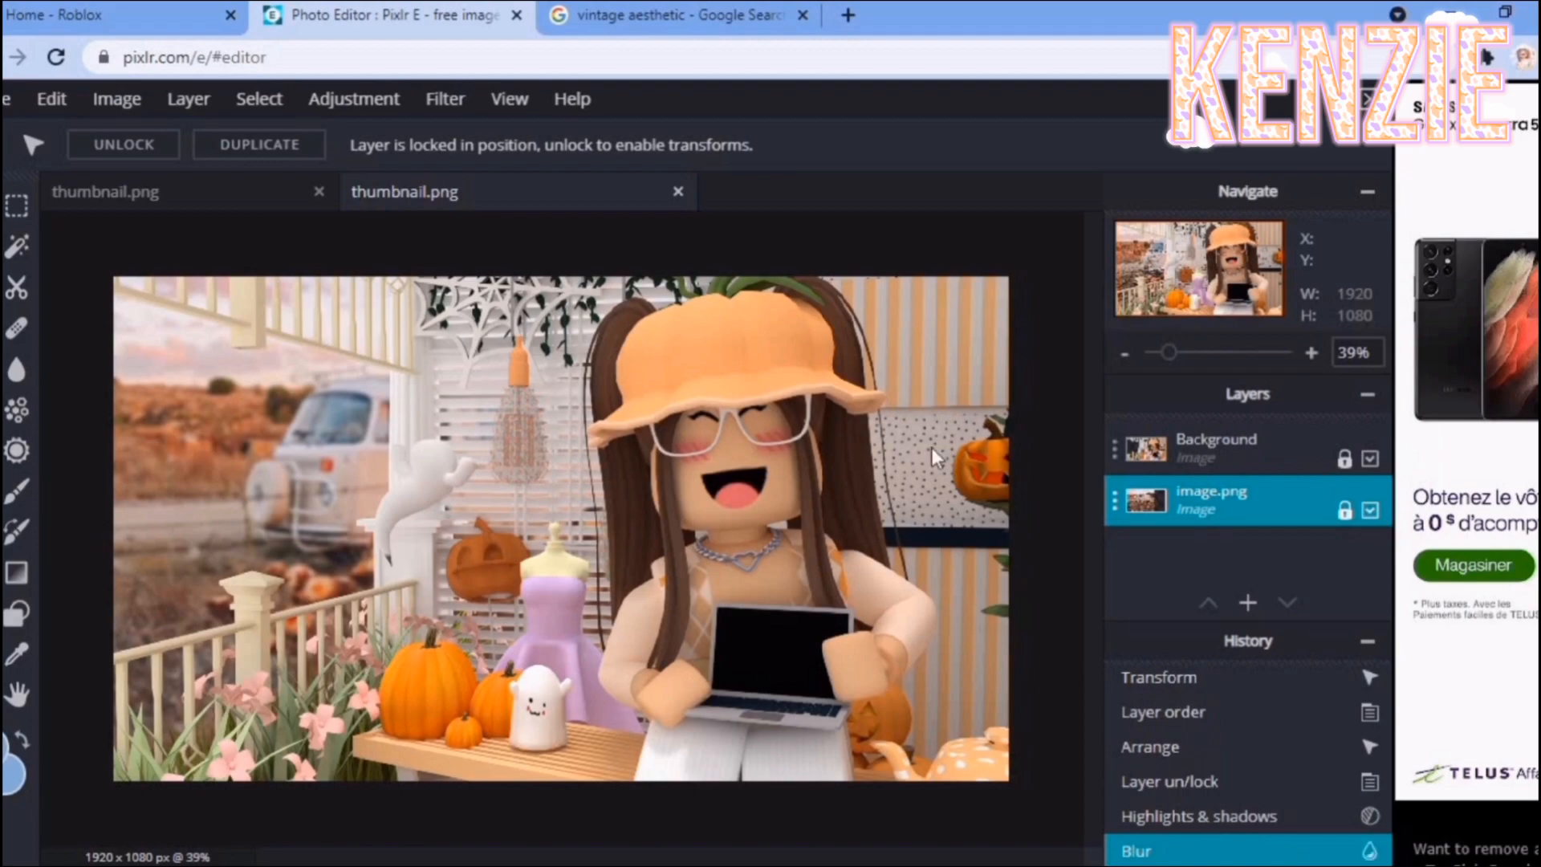
pyautogui.scroll(-2, 726, 345)
pyautogui.scroll(1, 710, 365)
pyautogui.click(1248, 603)
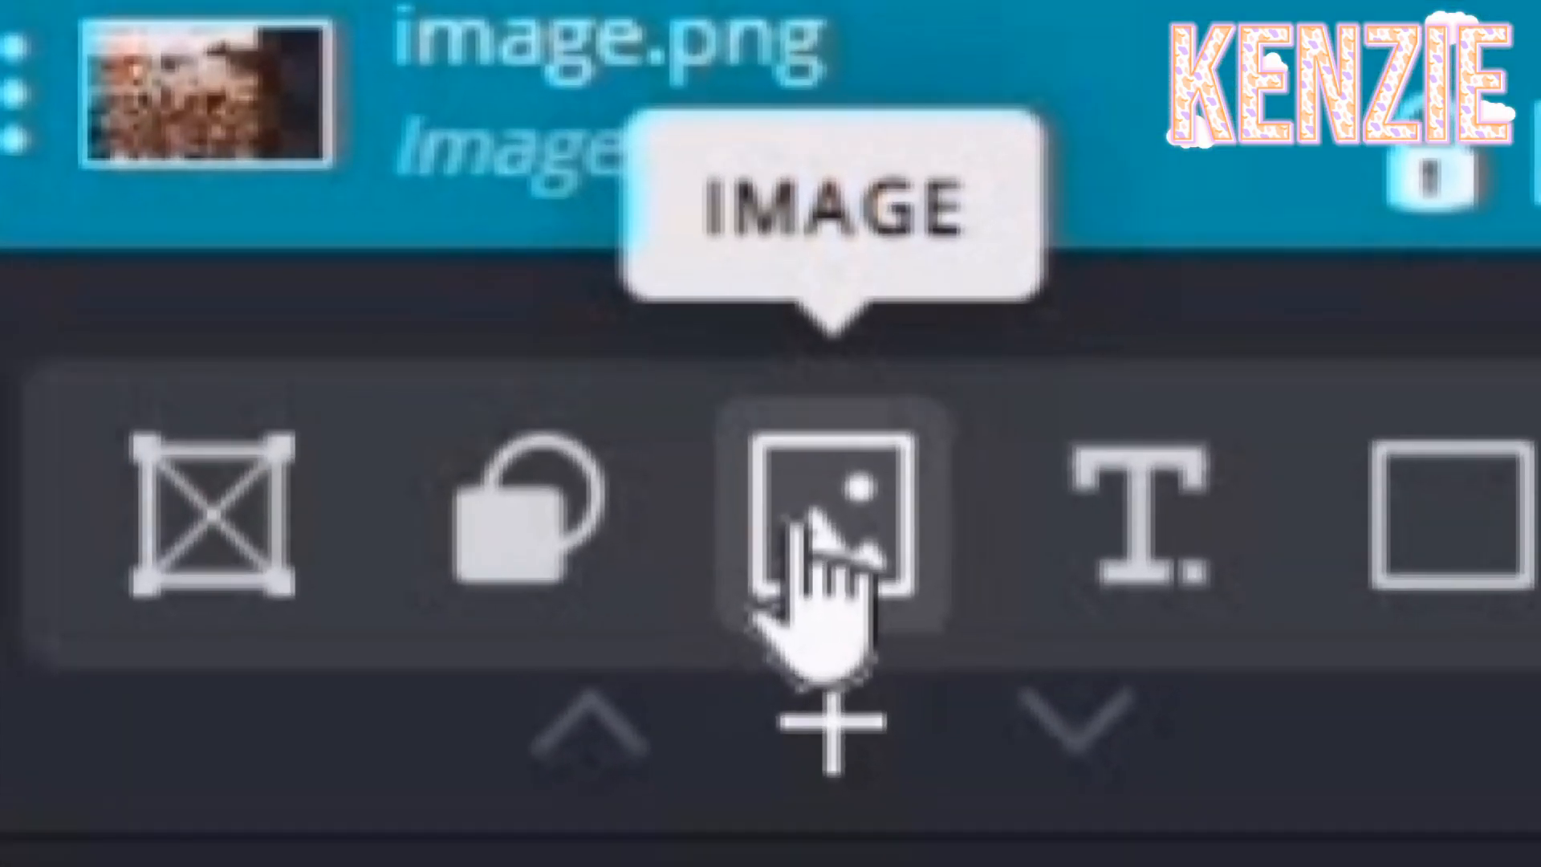
pyautogui.click(799, 521)
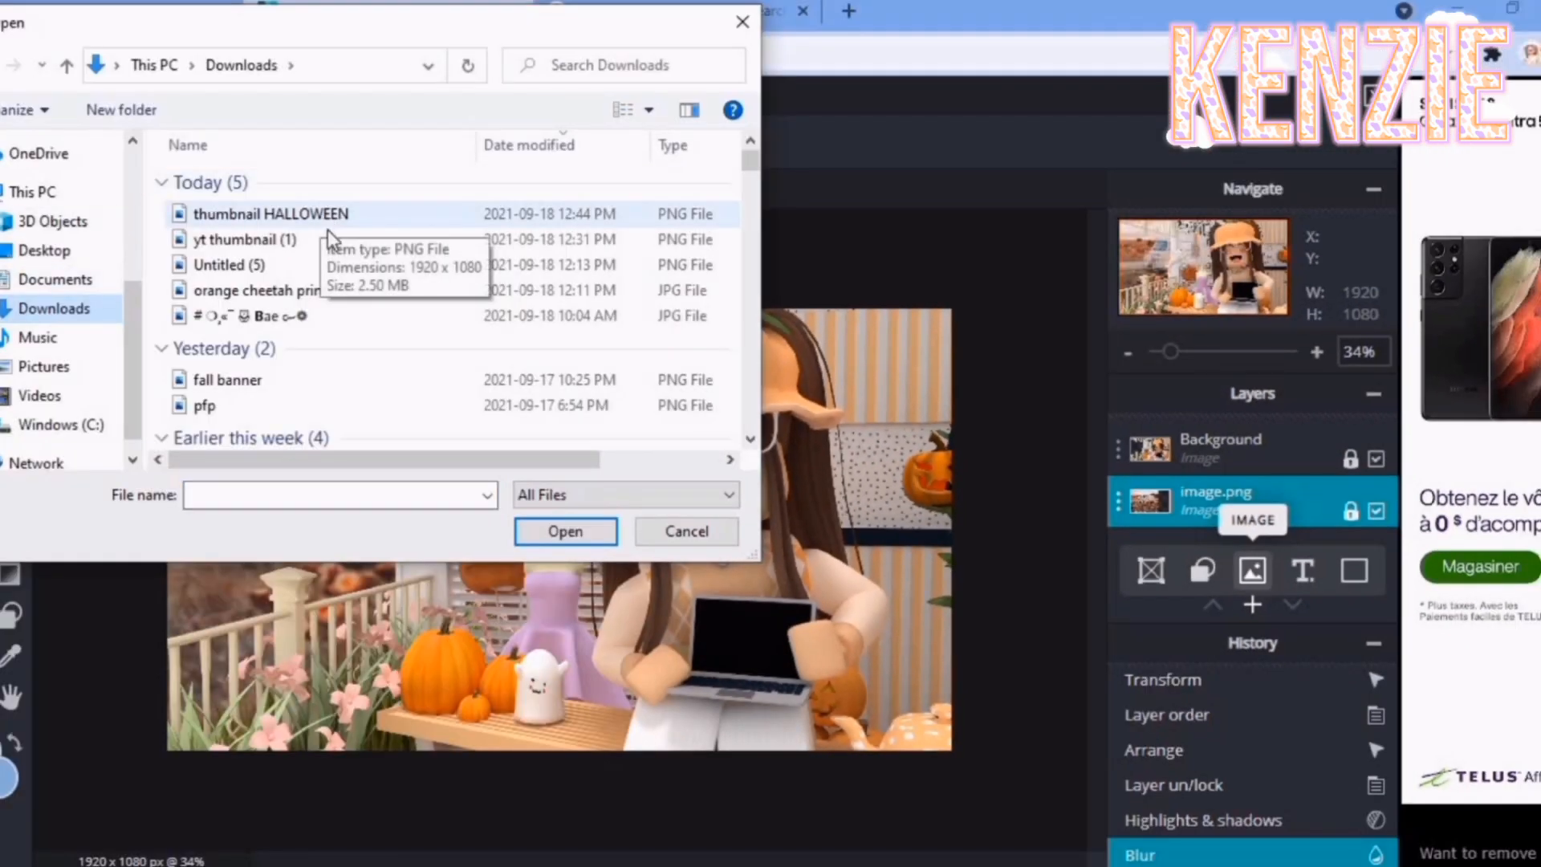
pyautogui.click(334, 289)
pyautogui.doubleClick(334, 289)
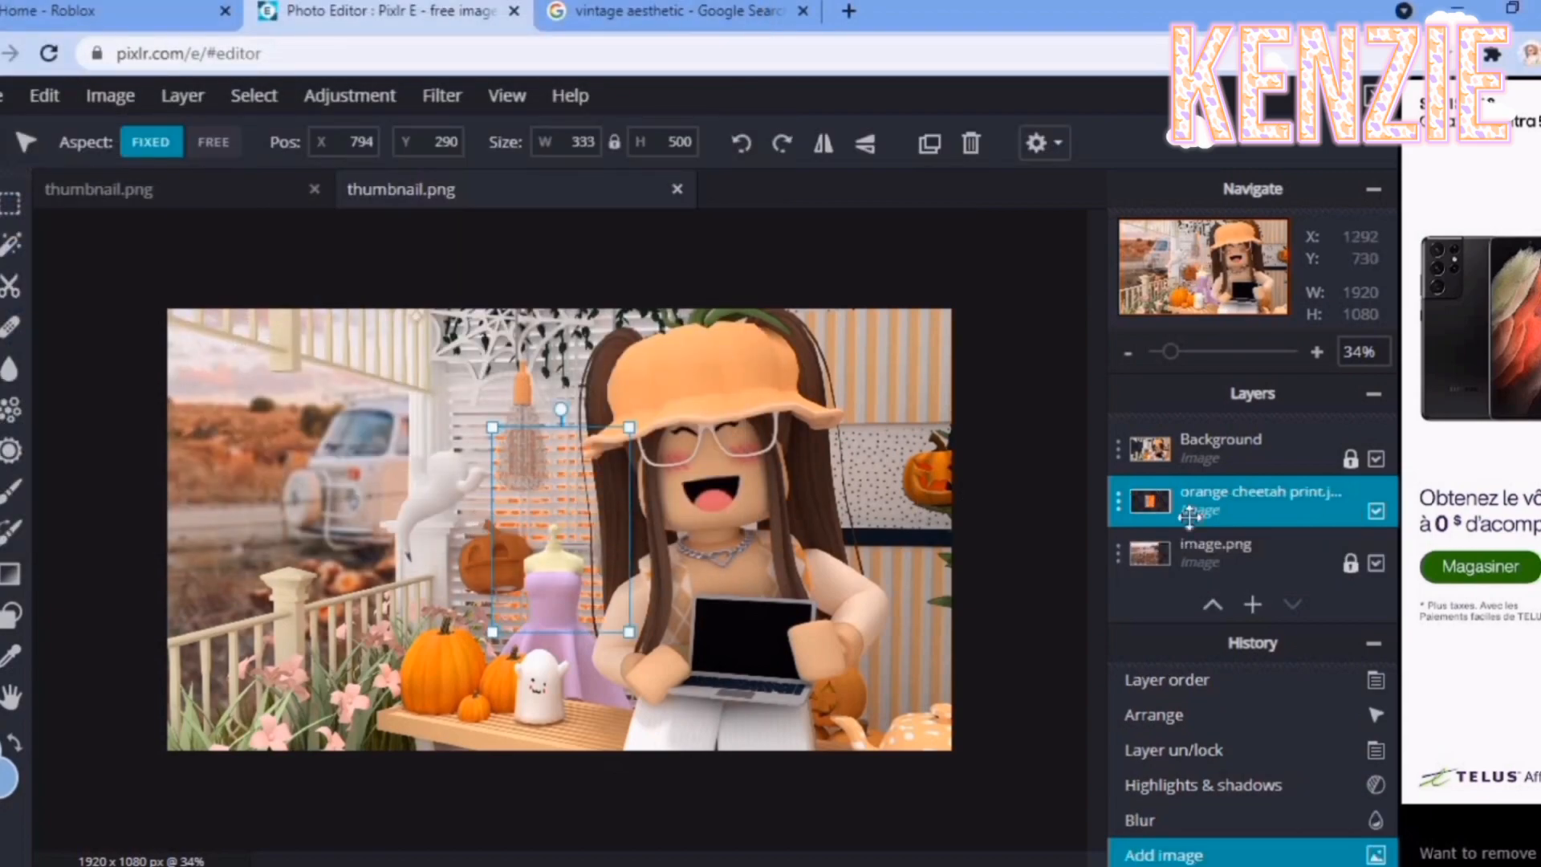
pyautogui.moveTo(1252, 491); pyautogui.dragTo(1251, 440)
pyautogui.rightClick(609, 552)
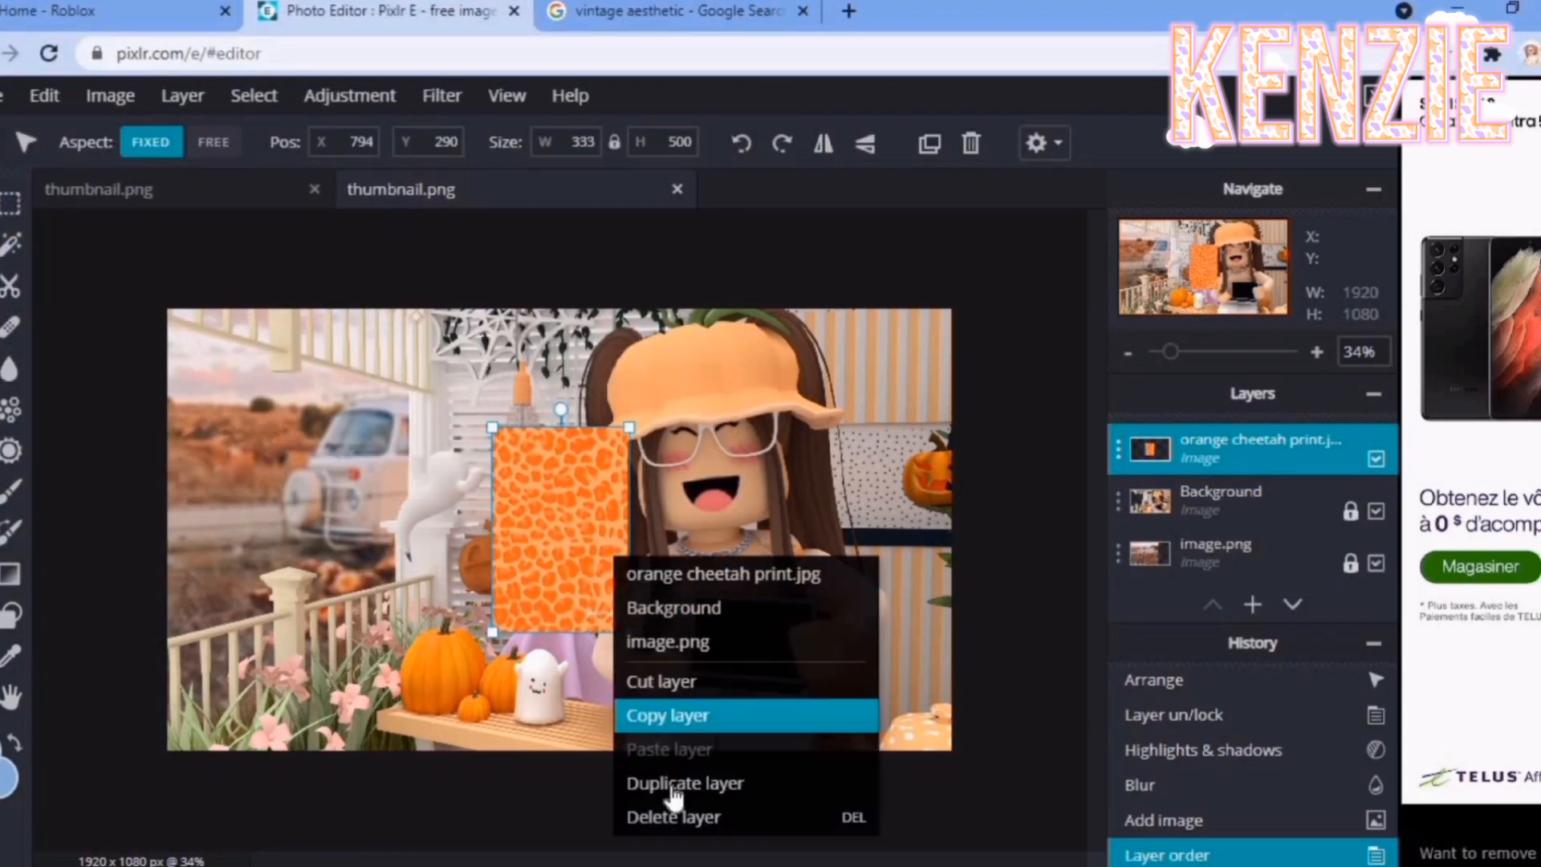
pyautogui.click(790, 815)
# Step: Add the Untitled (5) image from Downloads as a new layer above Background
pyautogui.click(1252, 604)
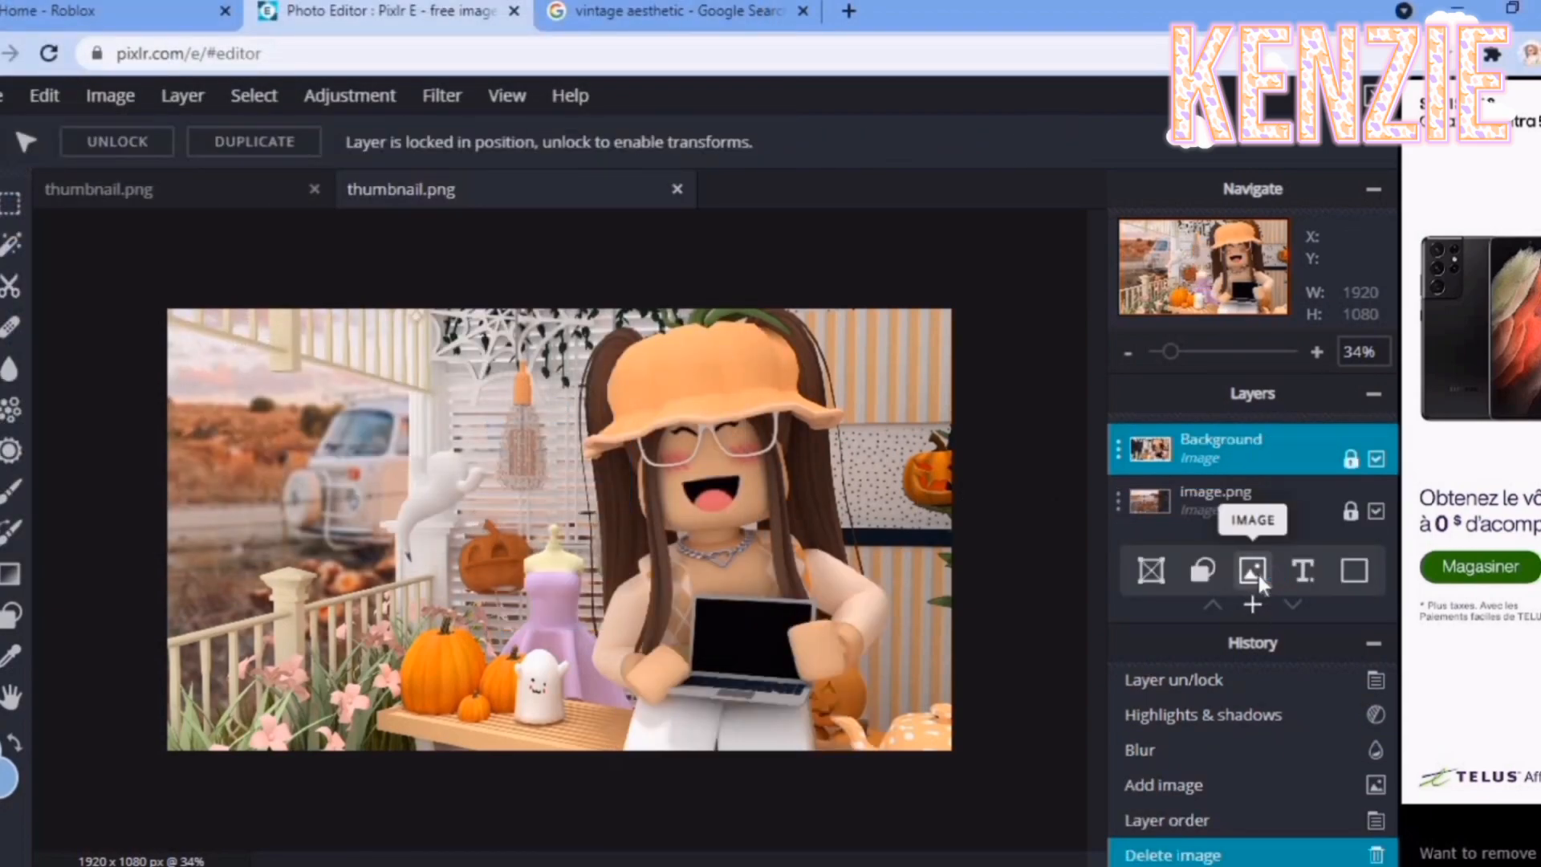
pyautogui.click(1253, 571)
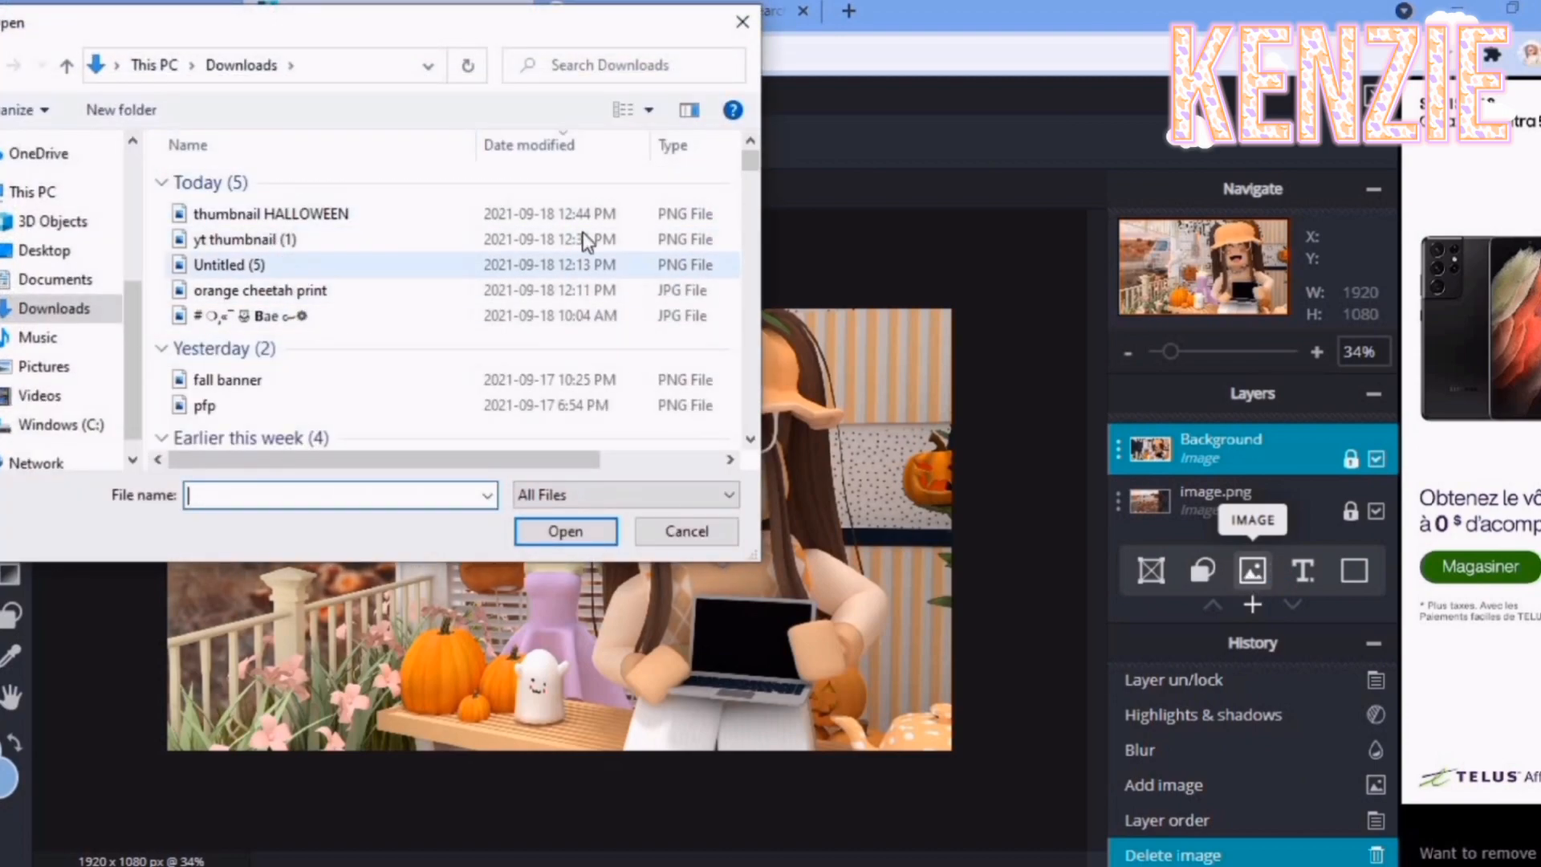
pyautogui.doubleClick(257, 264)
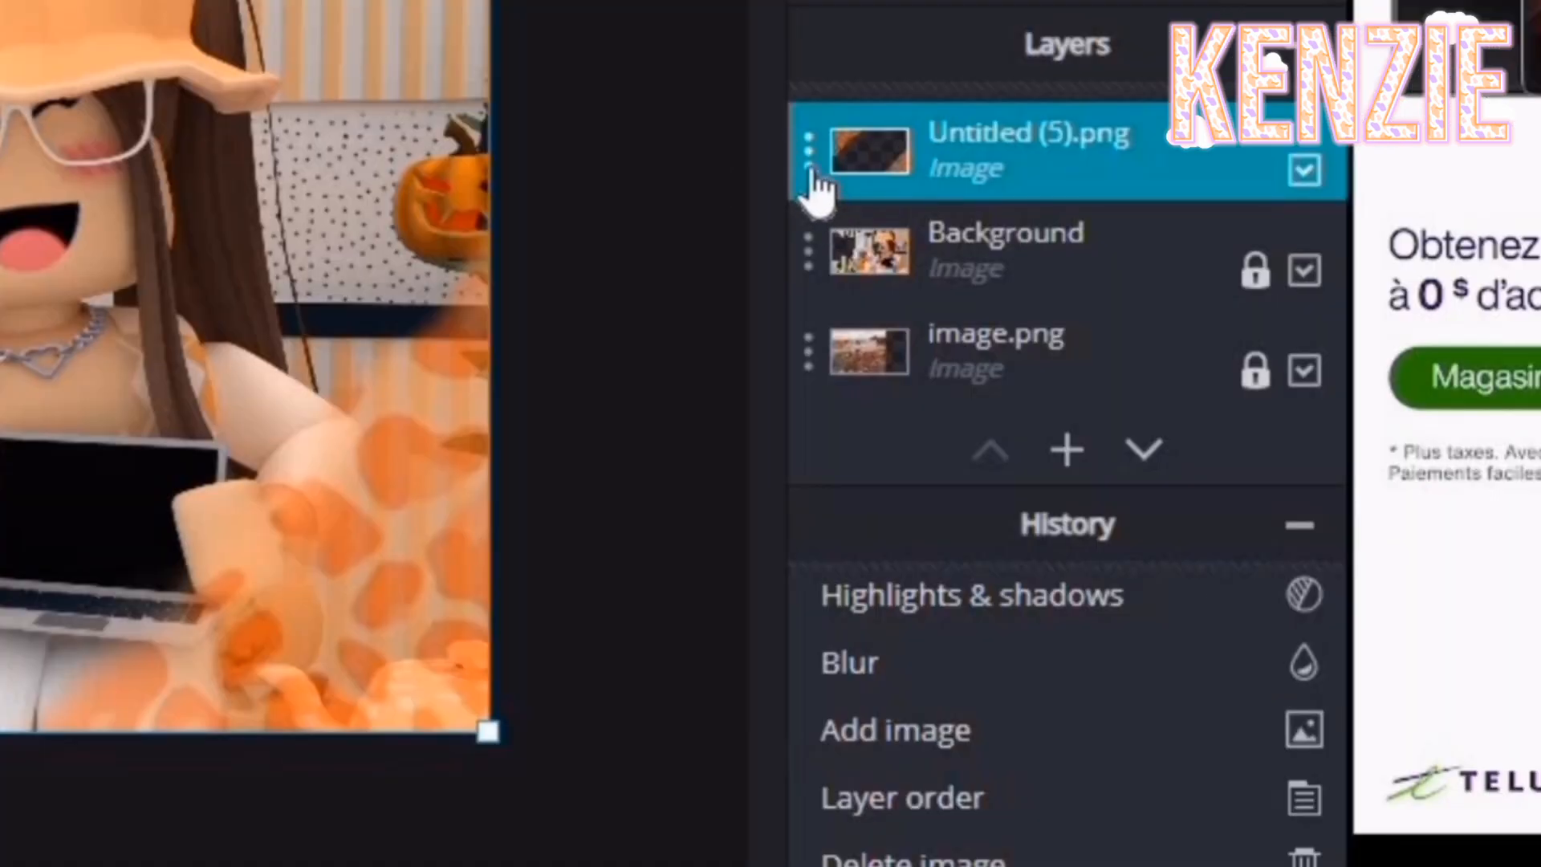
# Step: Set the Untitled (5).png layer's transparency to 96
pyautogui.click(1117, 447)
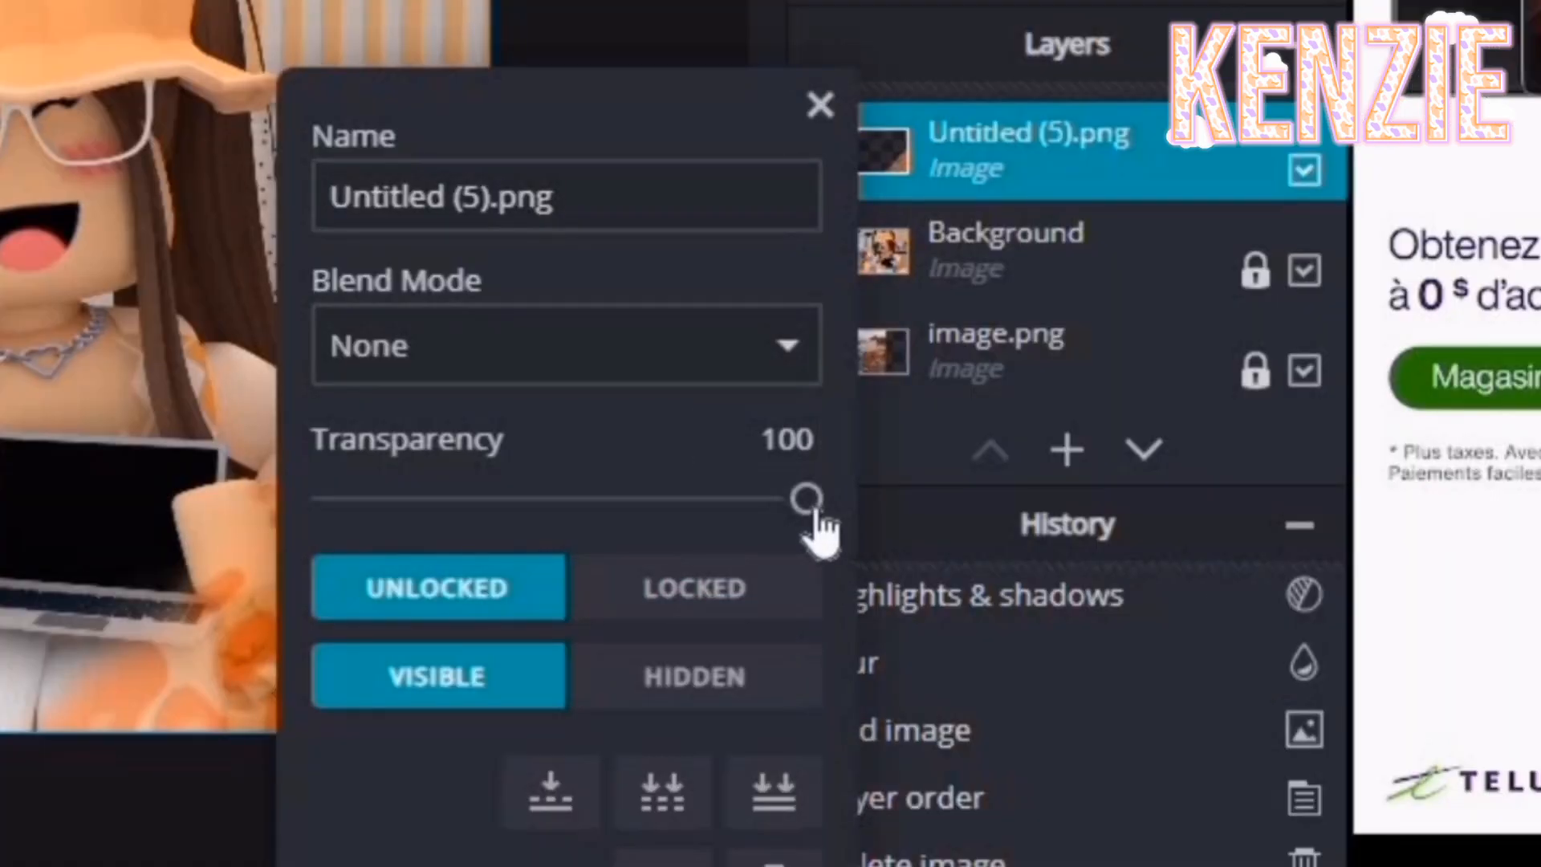
pyautogui.moveTo(751, 521); pyautogui.dragTo(794, 520)
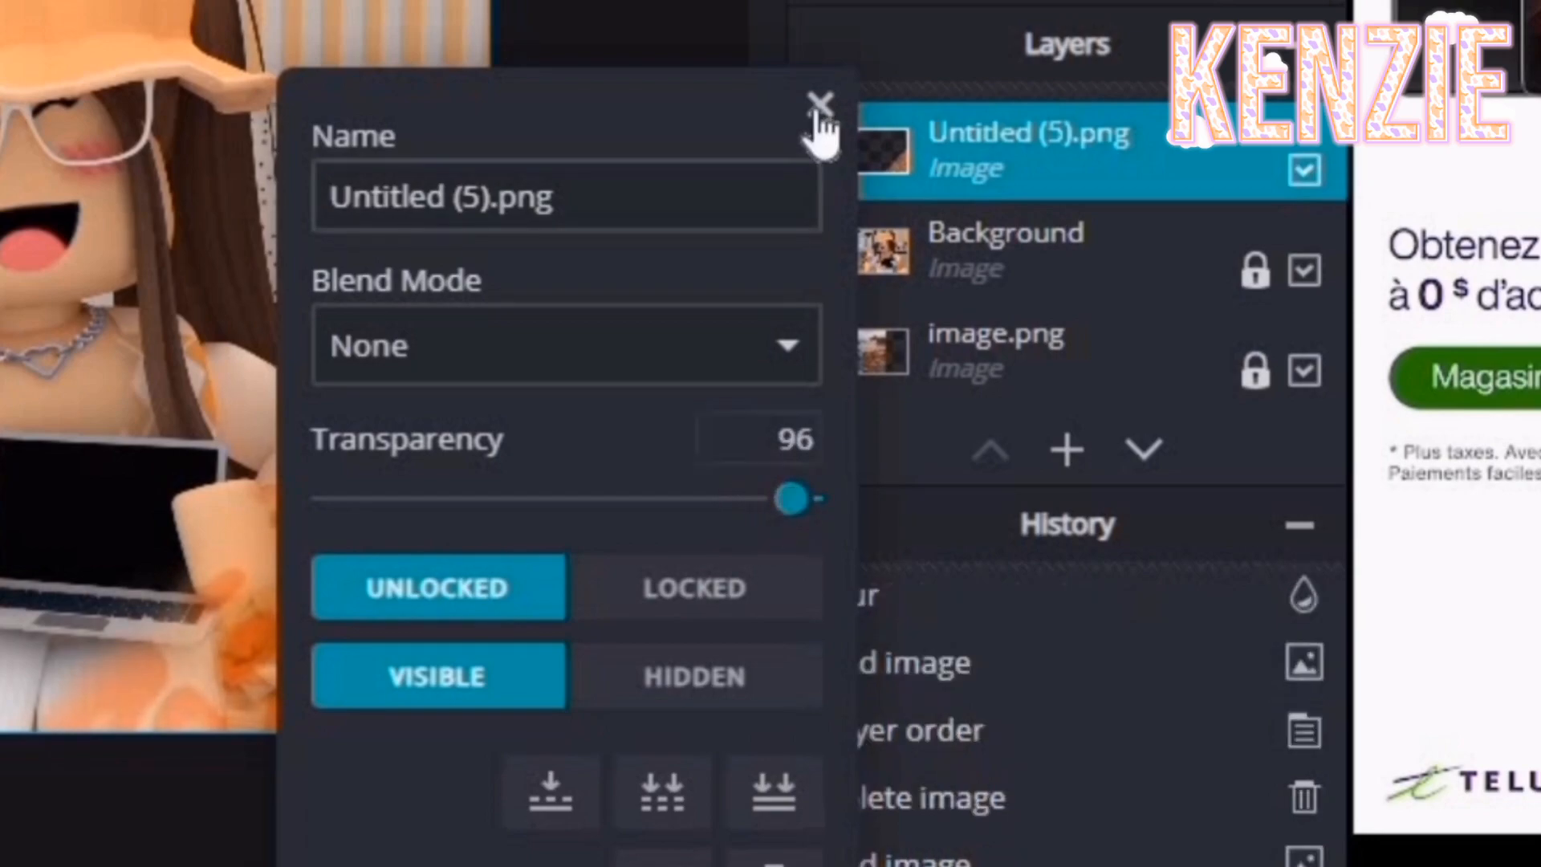
pyautogui.click(818, 106)
pyautogui.scroll(-2, 998, 478)
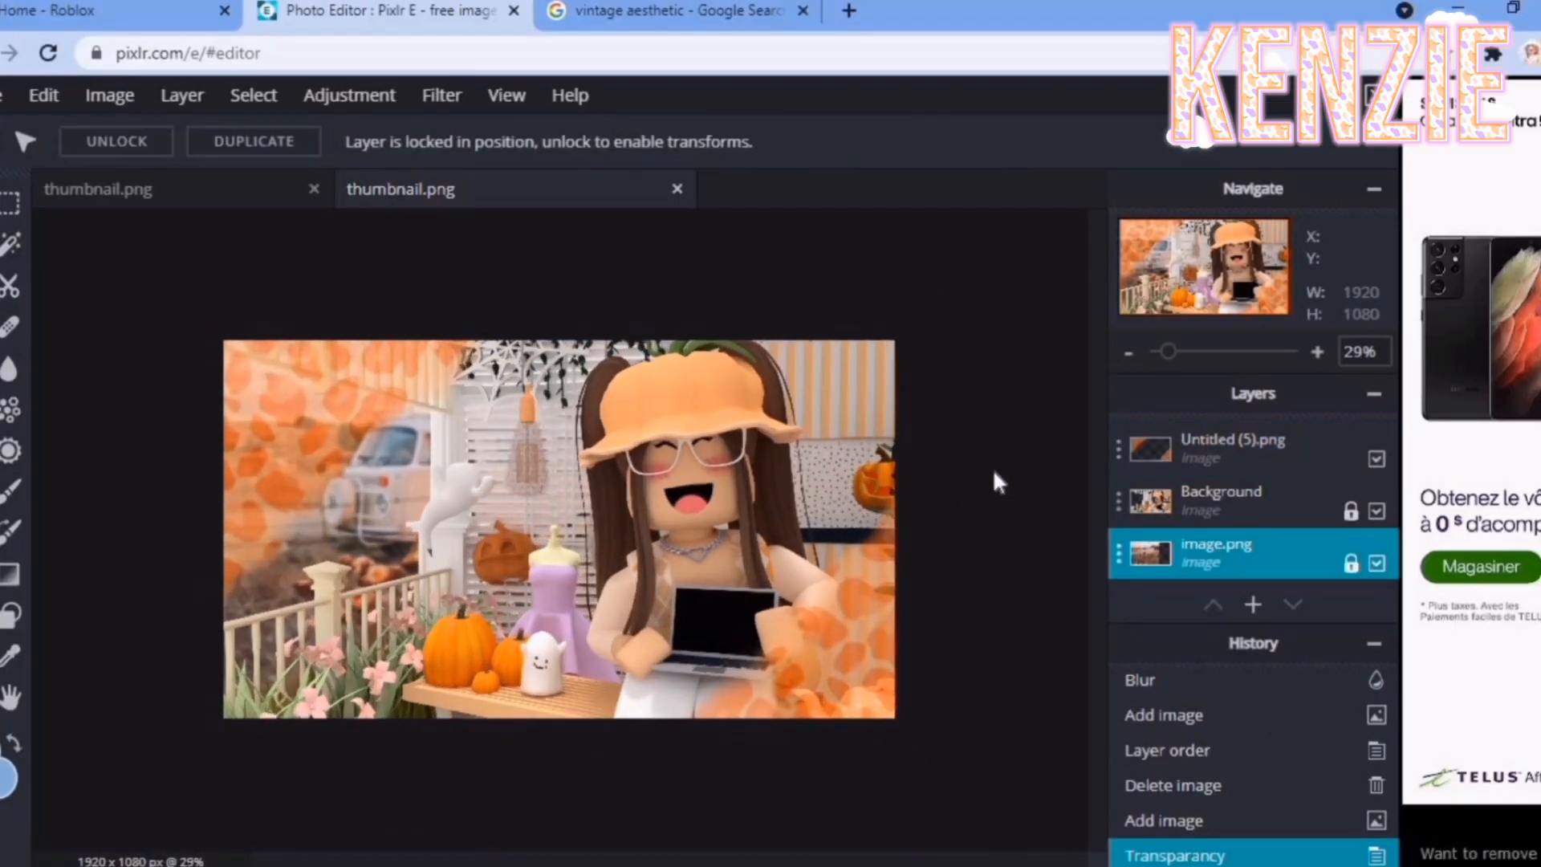
pyautogui.scroll(1, 881, 533)
pyautogui.scroll(2, 1047, 570)
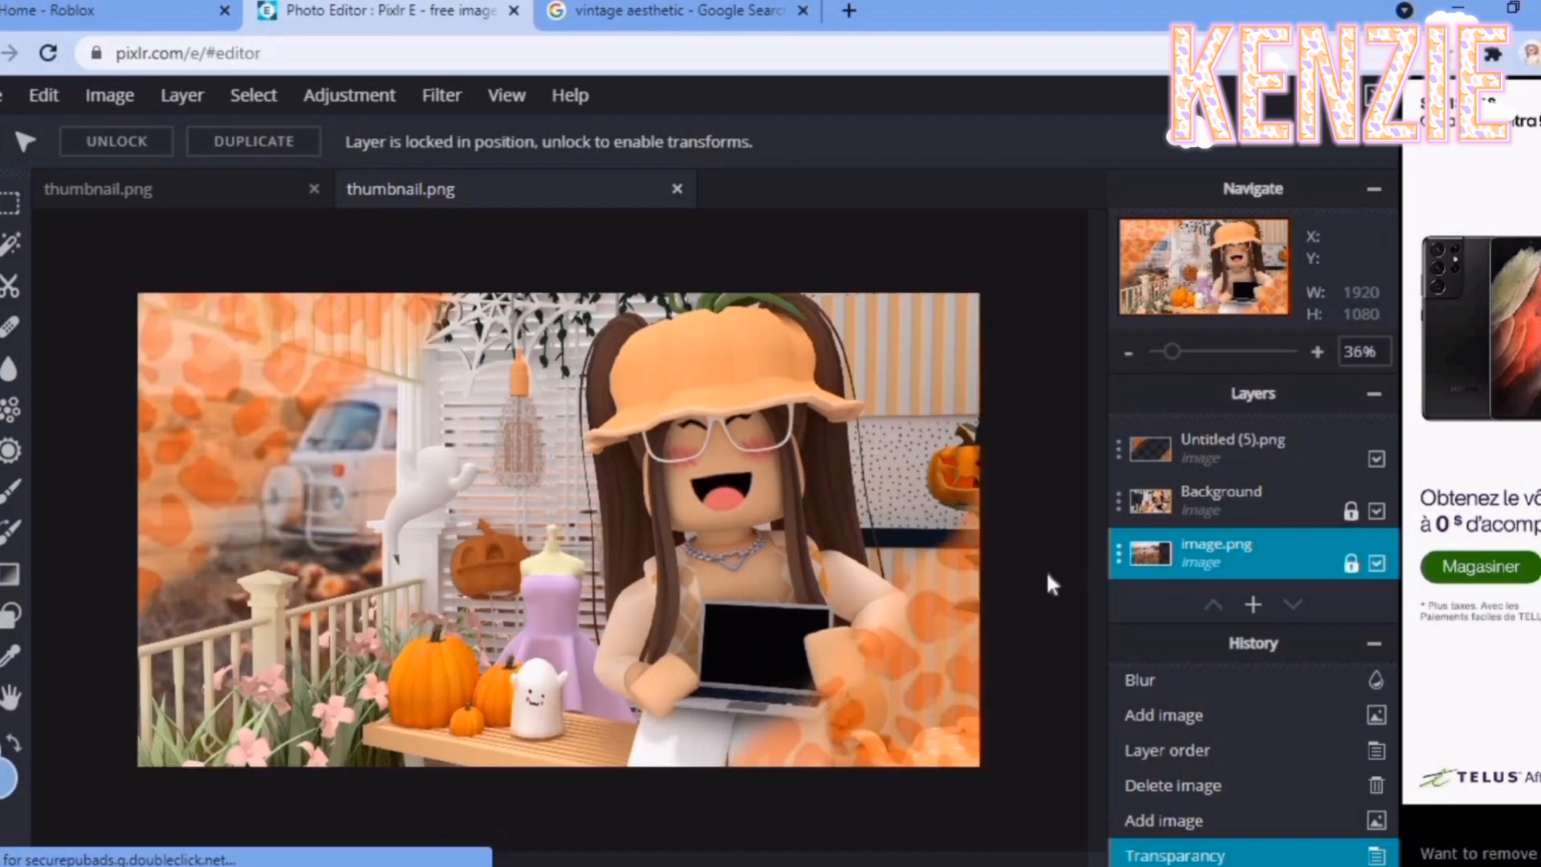
# Step: Add the Border overlay image from Downloads and move its layer to the top of the layer stack
pyautogui.click(1252, 603)
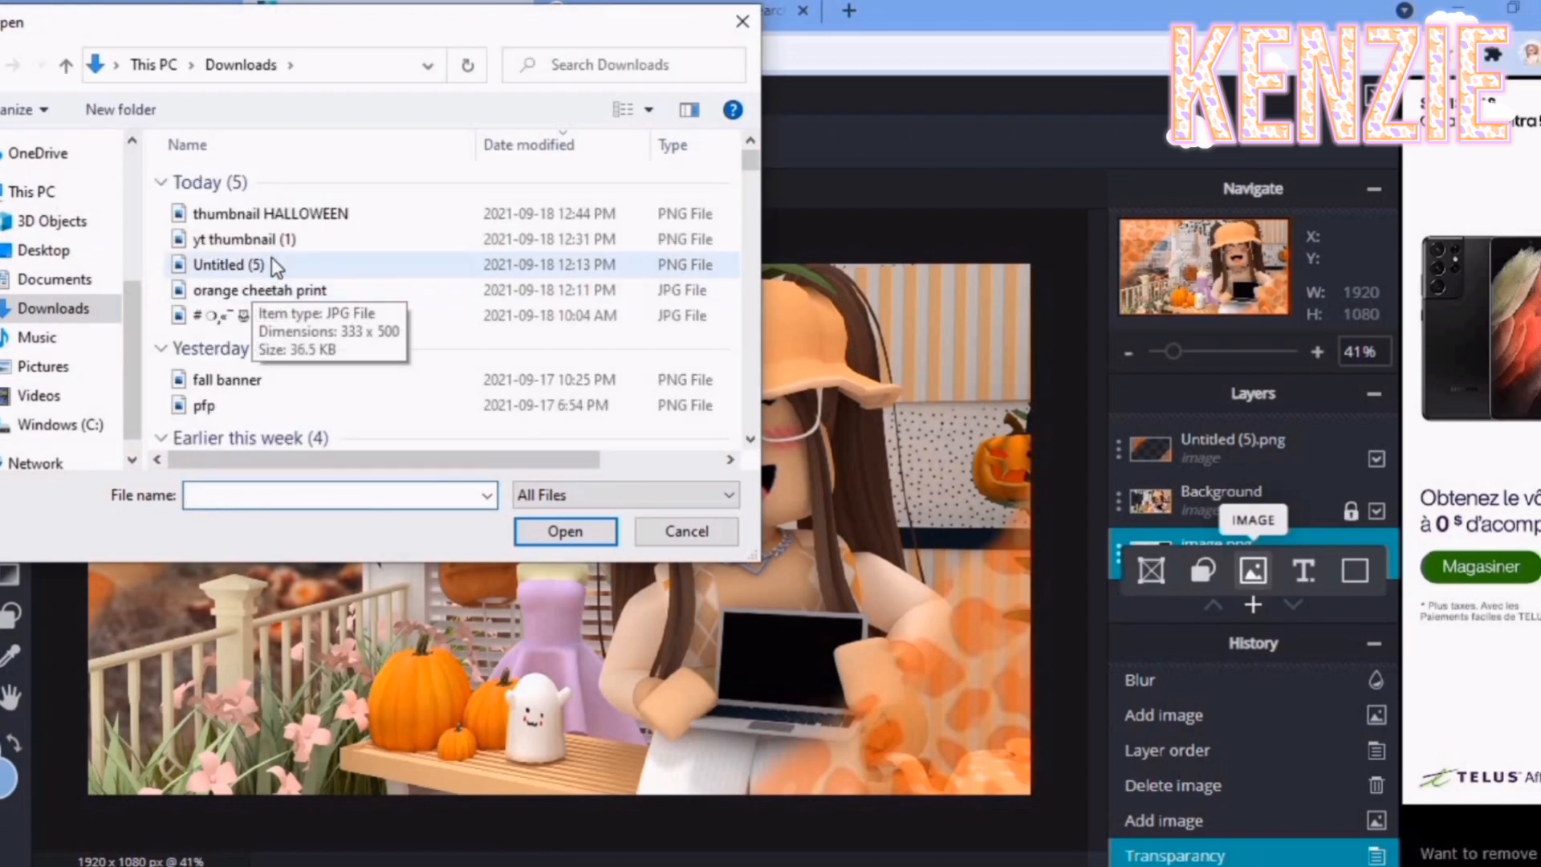
pyautogui.scroll(-6, 268, 289)
pyautogui.scroll(-15, 260, 312)
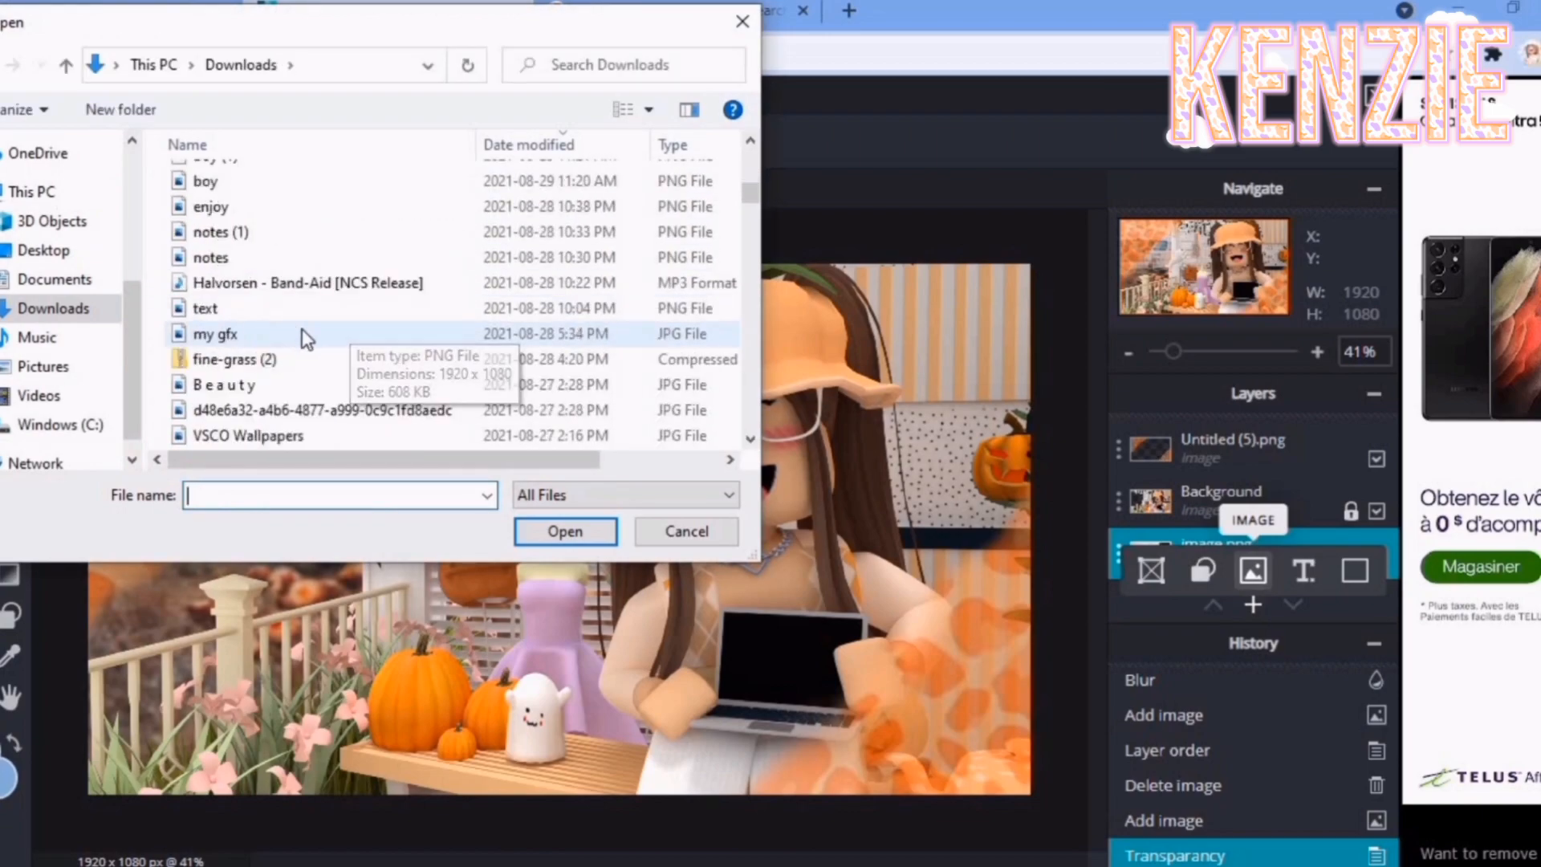
pyautogui.doubleClick(287, 340)
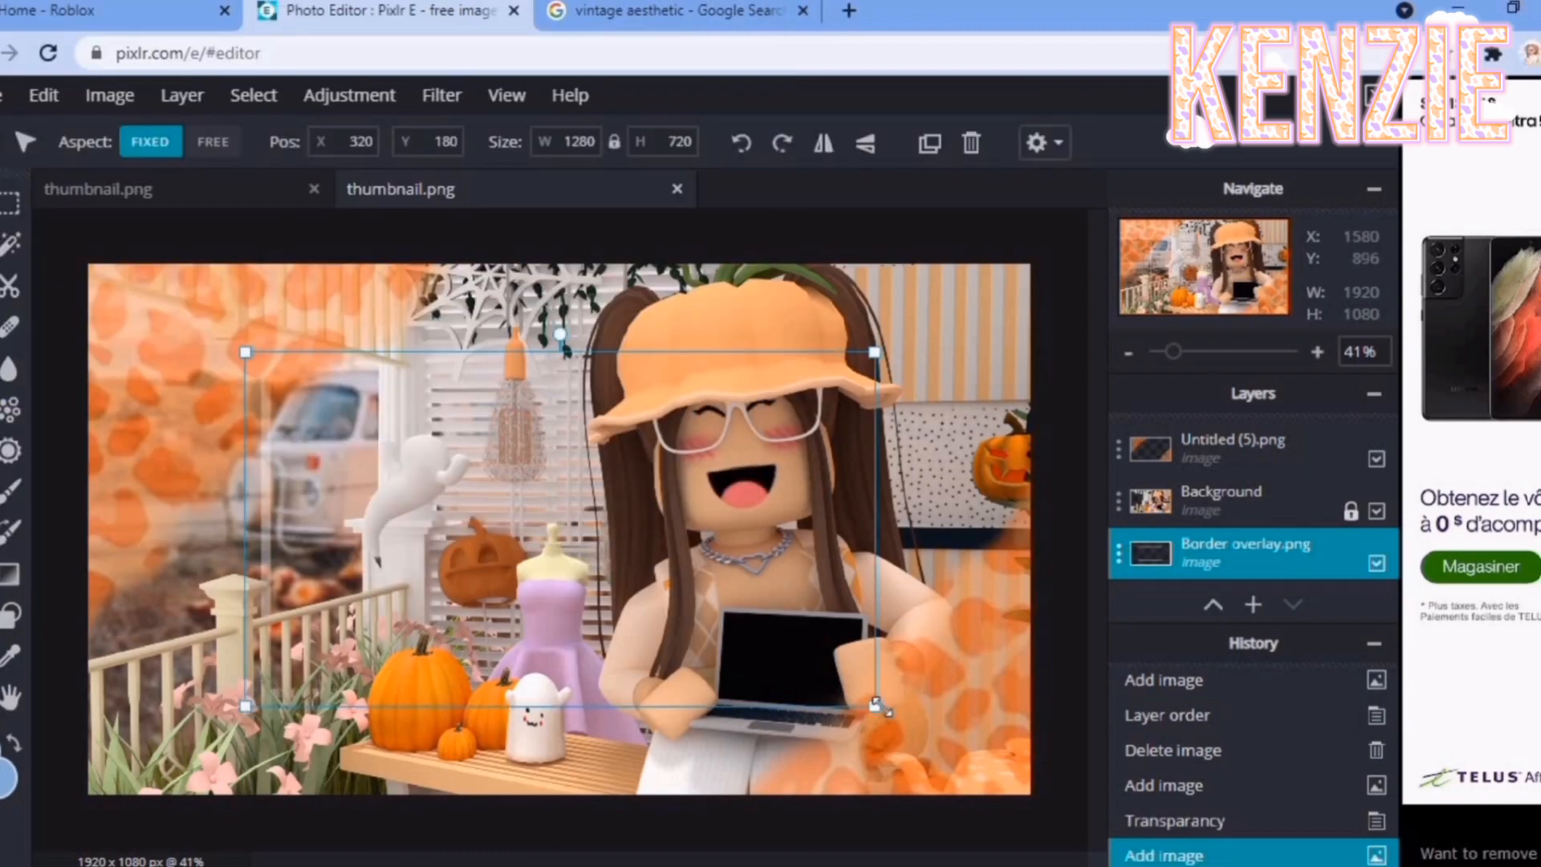
pyautogui.moveTo(1244, 553); pyautogui.dragTo(1244, 448)
# Step: Enlarge and reposition the border overlay so that it frames the whole thumbnail
pyautogui.scroll(-2, 761, 641)
pyautogui.moveTo(772, 649); pyautogui.dragTo(923, 733)
pyautogui.moveTo(785, 623); pyautogui.dragTo(711, 581)
pyautogui.moveTo(851, 694); pyautogui.dragTo(902, 723)
pyautogui.moveTo(839, 653); pyautogui.dragTo(774, 638)
# Step: Duplicate the Border overlay layer and merge the copy with the original
pyautogui.rightClick(819, 627)
pyautogui.rightClick(789, 615)
pyautogui.click(819, 564)
pyautogui.click(1118, 450)
pyautogui.click(980, 787)
# Step: Lower the transparency value of the merged border overlay layer to soften the frame
pyautogui.click(1118, 451)
pyautogui.moveTo(1114, 631); pyautogui.dragTo(1024, 634)
pyautogui.click(1121, 426)
pyautogui.click(1004, 479)
pyautogui.scroll(1, 1010, 487)
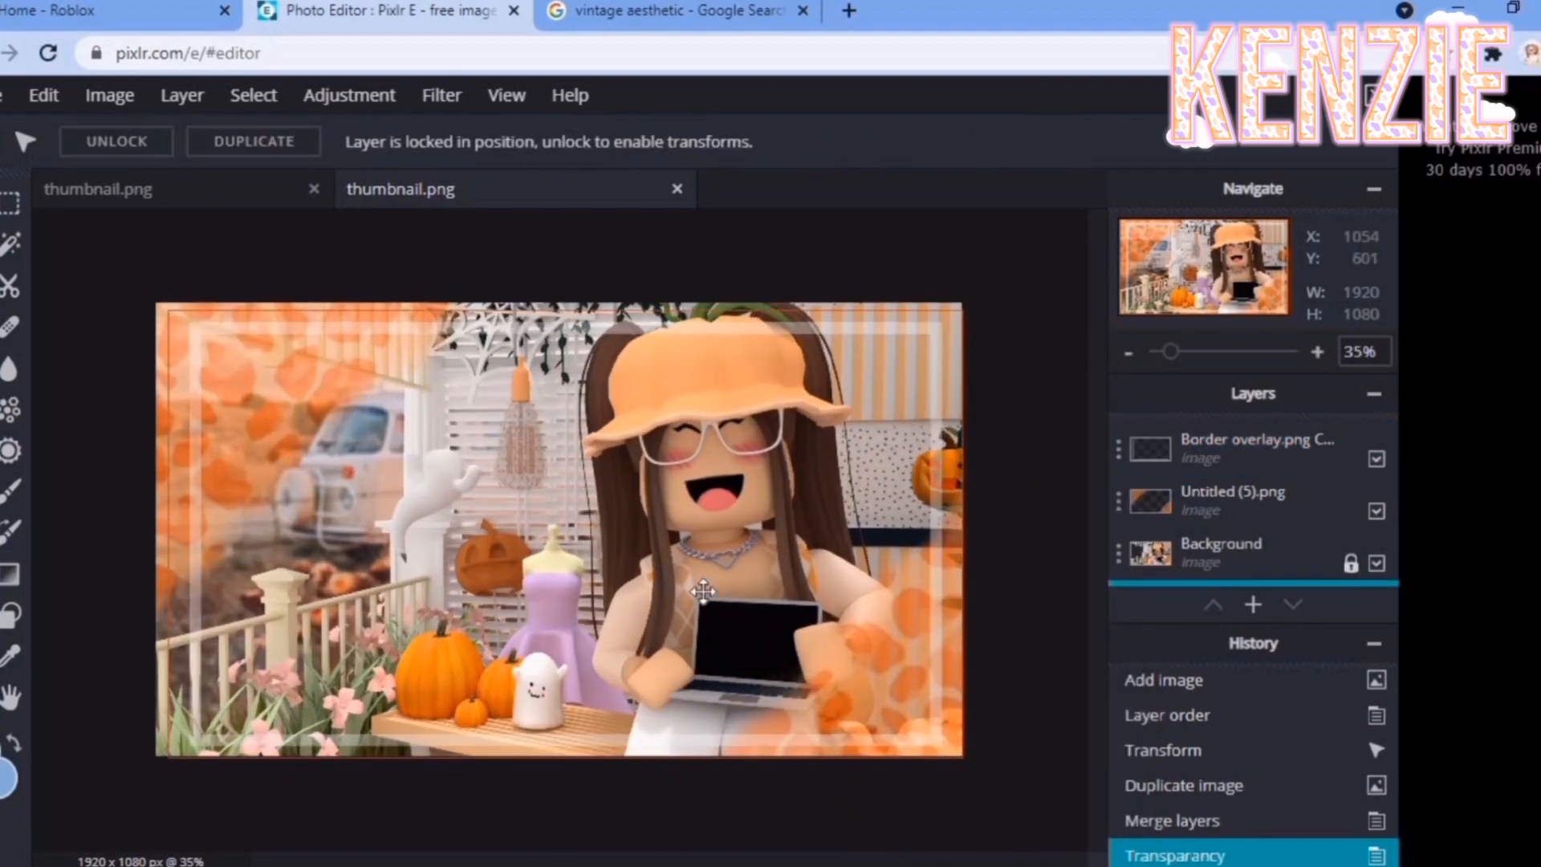
# Step: Add the Glowing butterfly (1) image from Downloads and move its layer to the top of the stack
pyautogui.click(1253, 605)
pyautogui.click(1253, 570)
pyautogui.scroll(-5, 321, 347)
pyautogui.scroll(-2, 321, 347)
pyautogui.doubleClick(321, 286)
pyautogui.moveTo(1228, 496); pyautogui.dragTo(1228, 438)
pyautogui.moveTo(1228, 548); pyautogui.dragTo(1228, 433)
# Step: Shrink the butterfly to 281 × 261 px at X 0, Y 819 over the flowers and lower its transparency to about 80
pyautogui.moveTo(722, 681); pyautogui.dragTo(313, 759)
pyautogui.moveTo(258, 695); pyautogui.dragTo(217, 692)
pyautogui.click(1118, 449)
pyautogui.moveTo(1115, 631); pyautogui.dragTo(1037, 632)
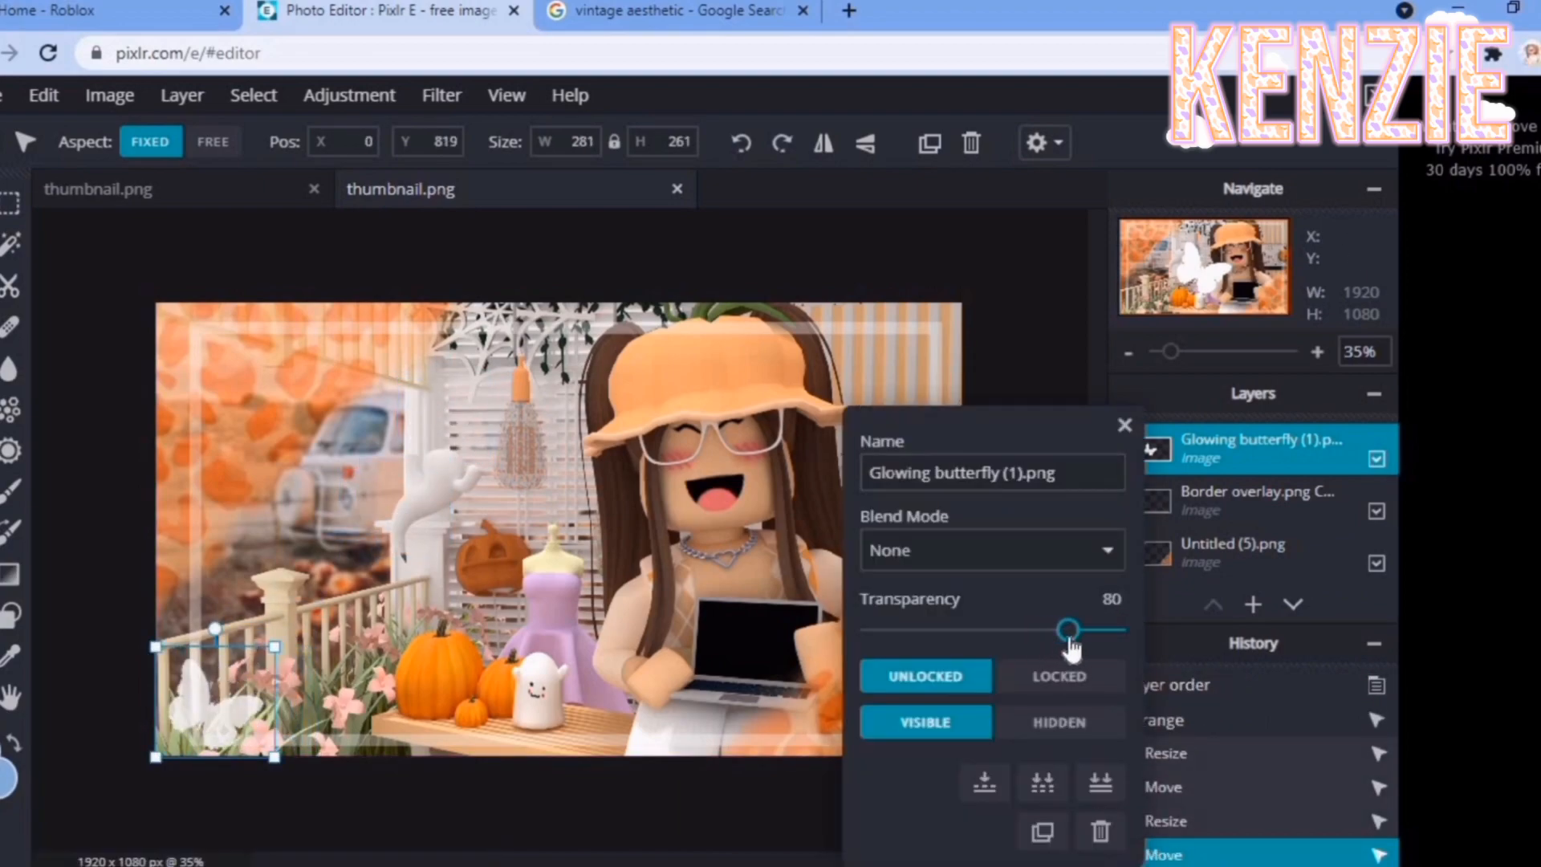
pyautogui.click(1124, 425)
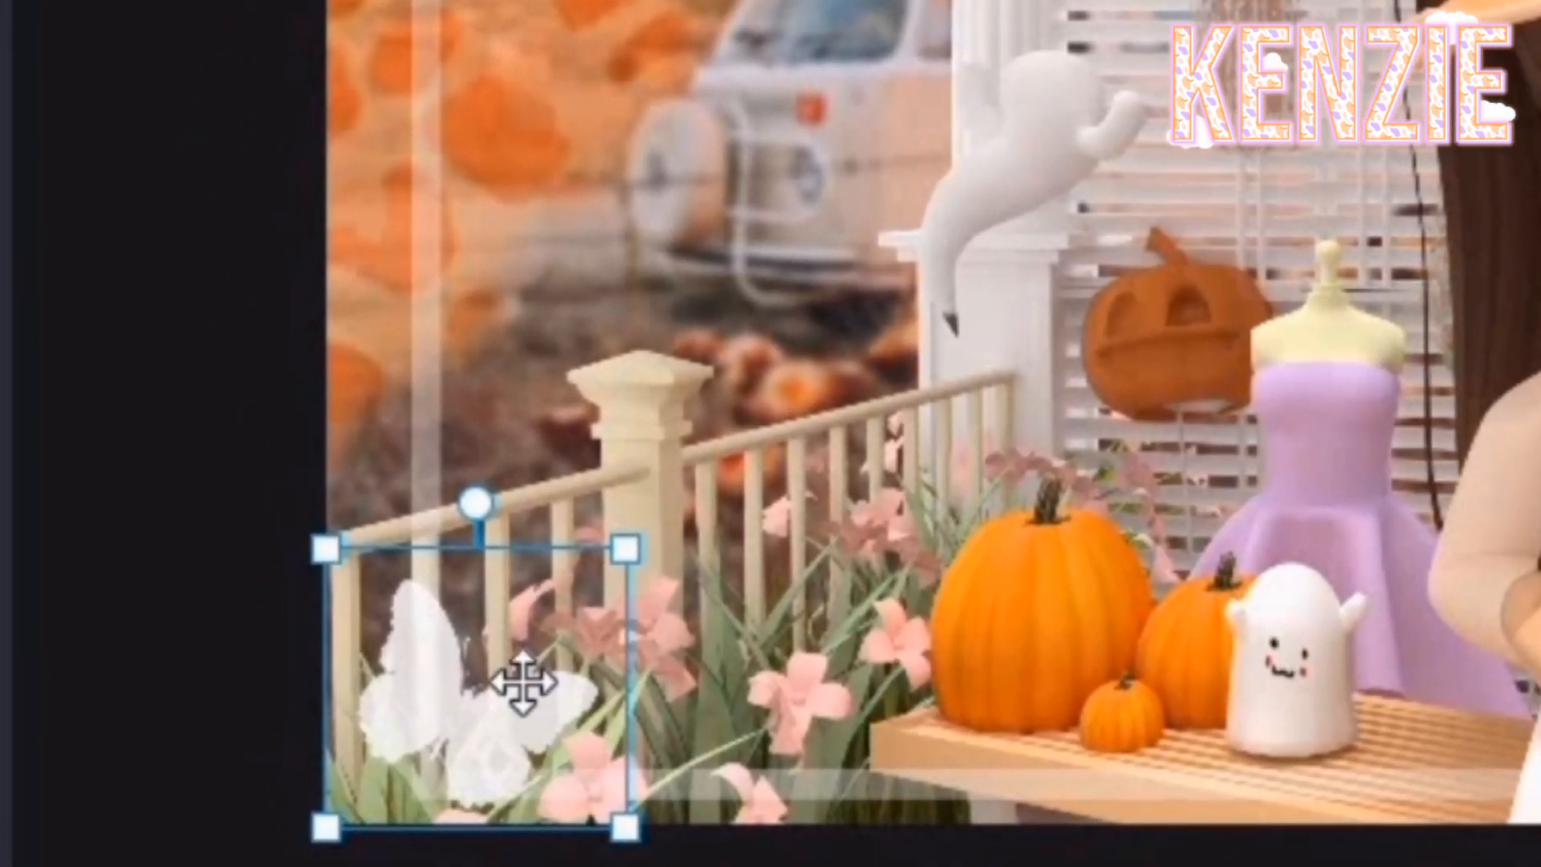
# Step: Duplicate the butterfly layer and place a smaller copy in the thumbnail's upper-right corner beside the hat
pyautogui.rightClick(520, 686)
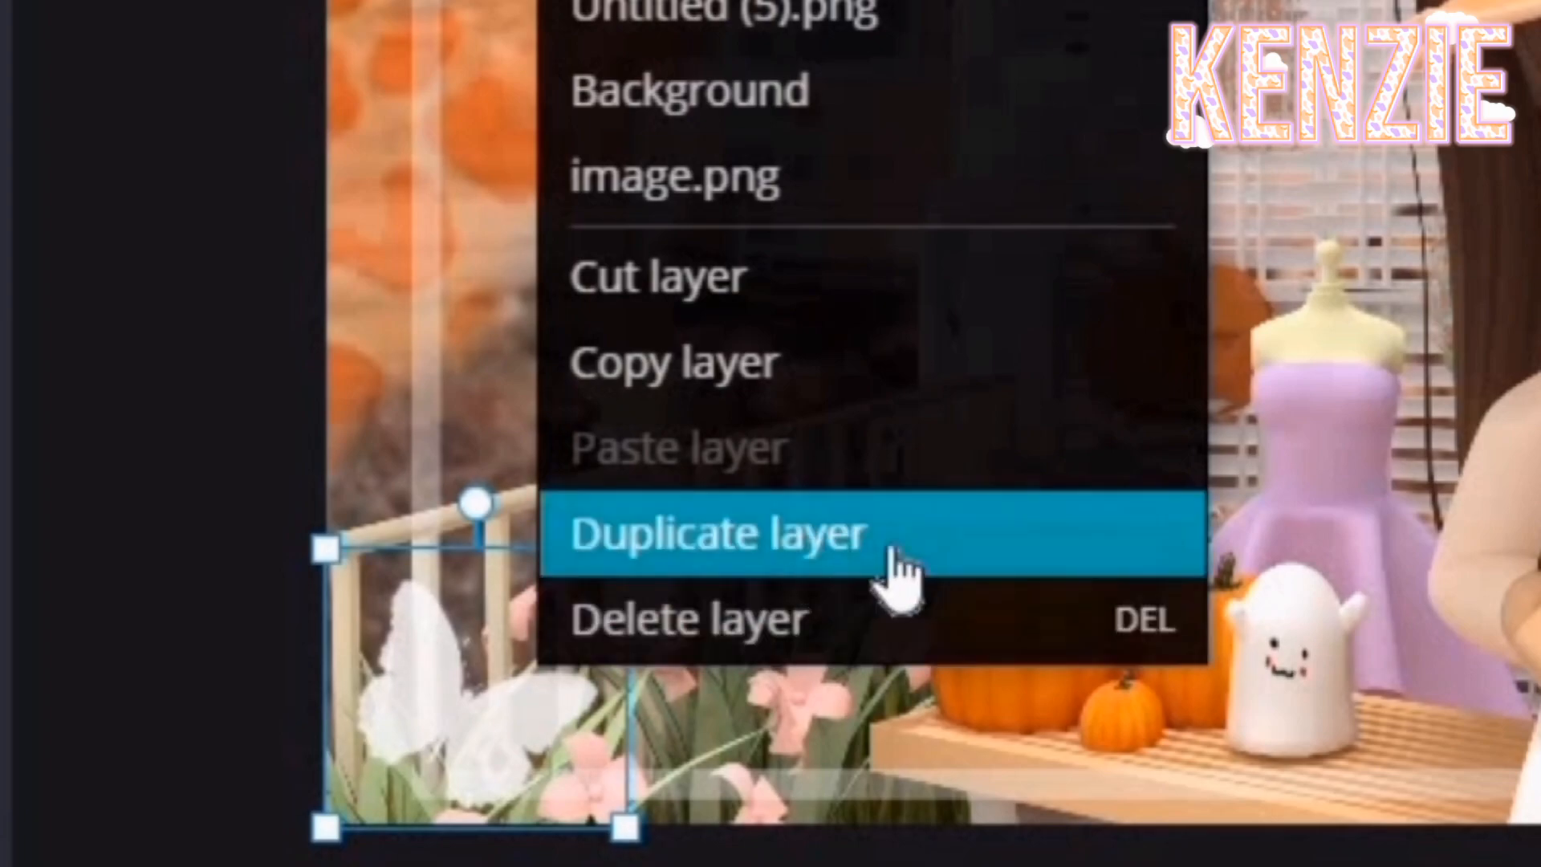
pyautogui.click(863, 552)
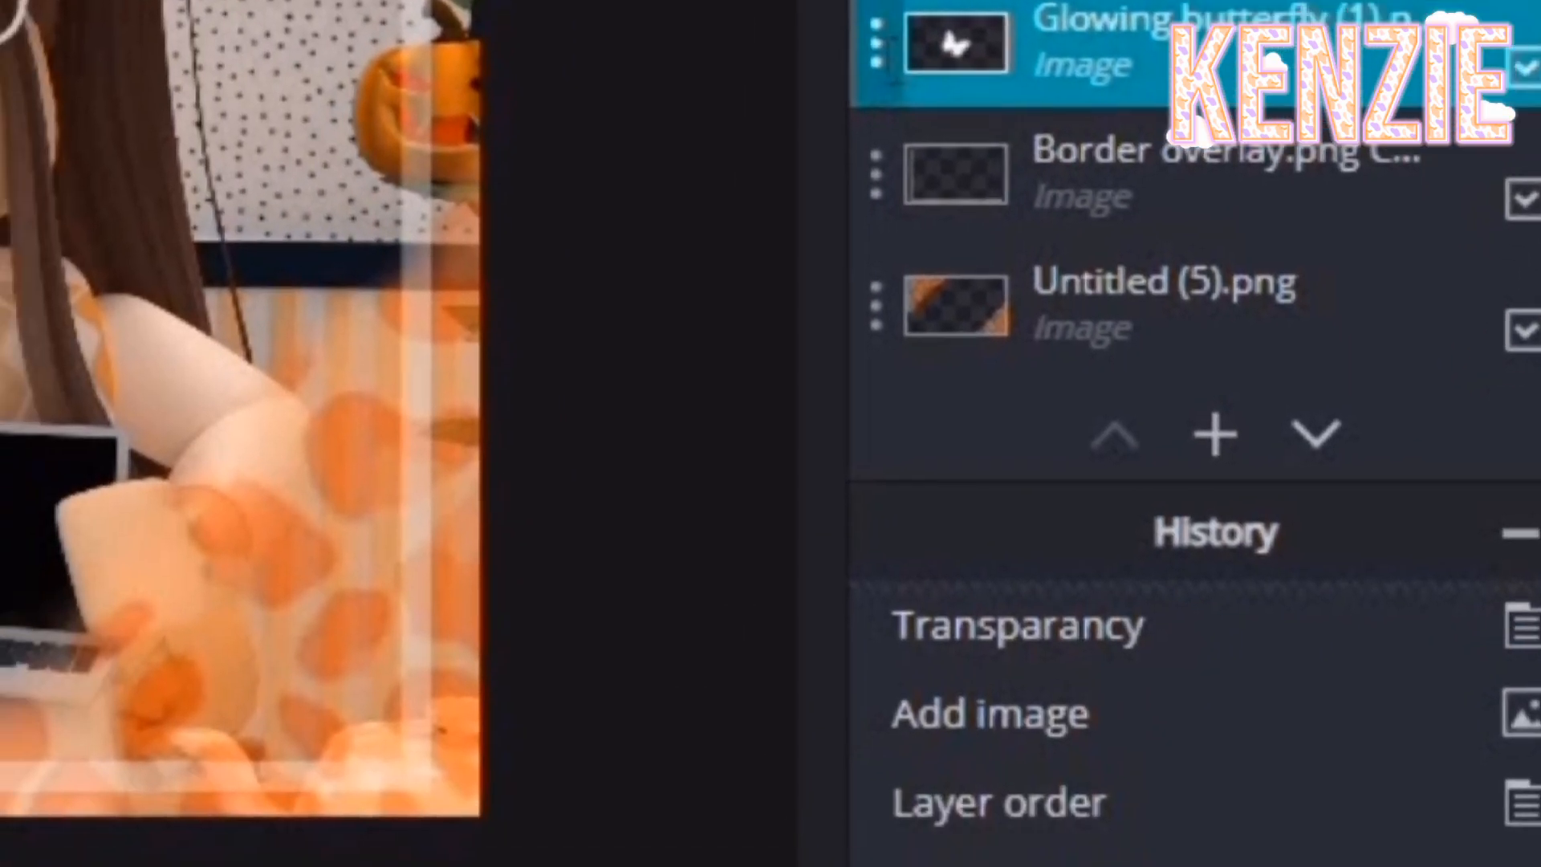
pyautogui.click(573, 477)
pyautogui.click(834, 798)
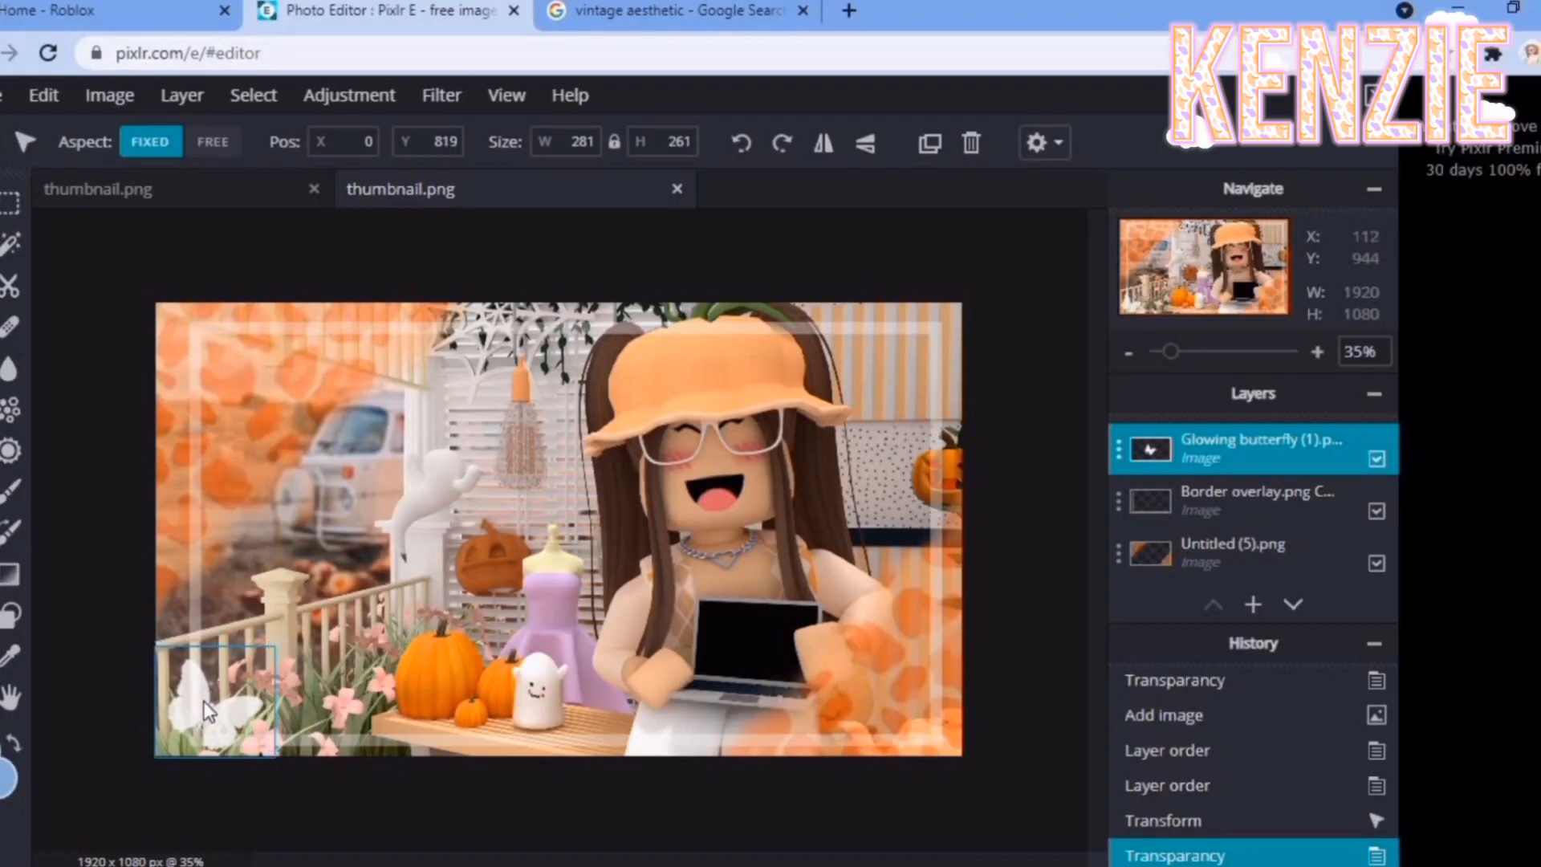
pyautogui.rightClick(207, 694)
pyautogui.click(214, 655)
pyautogui.moveTo(212, 717); pyautogui.dragTo(751, 445)
pyautogui.moveTo(813, 483); pyautogui.dragTo(879, 353)
pyautogui.moveTo(843, 357); pyautogui.dragTo(899, 366)
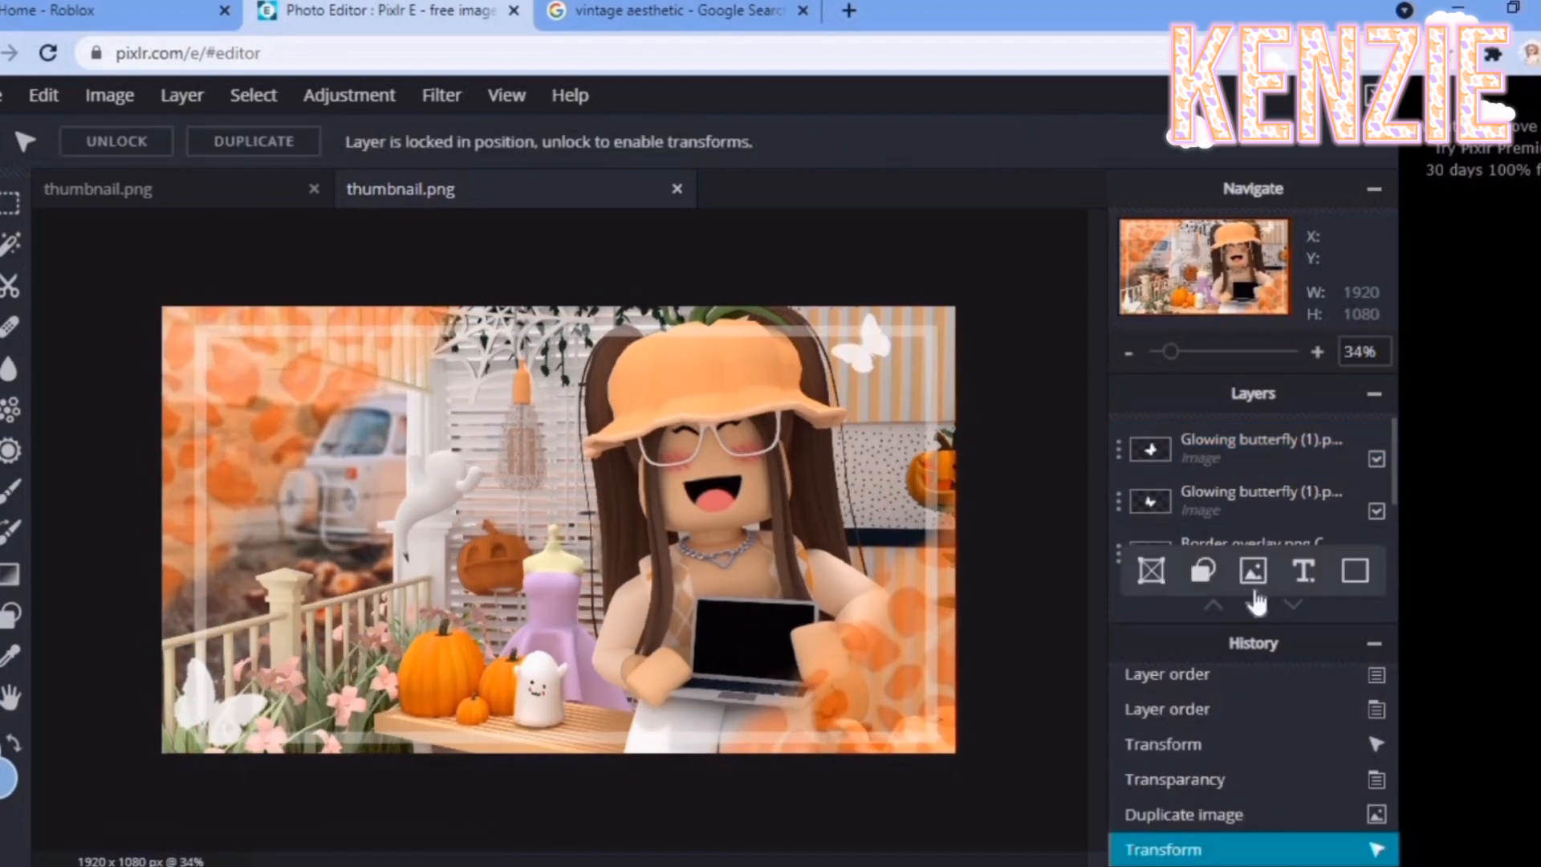
# Step: Add the white light ray image from Downloads and move its layer to the top of the stack
pyautogui.click(1252, 570)
pyautogui.scroll(-20, 319, 306)
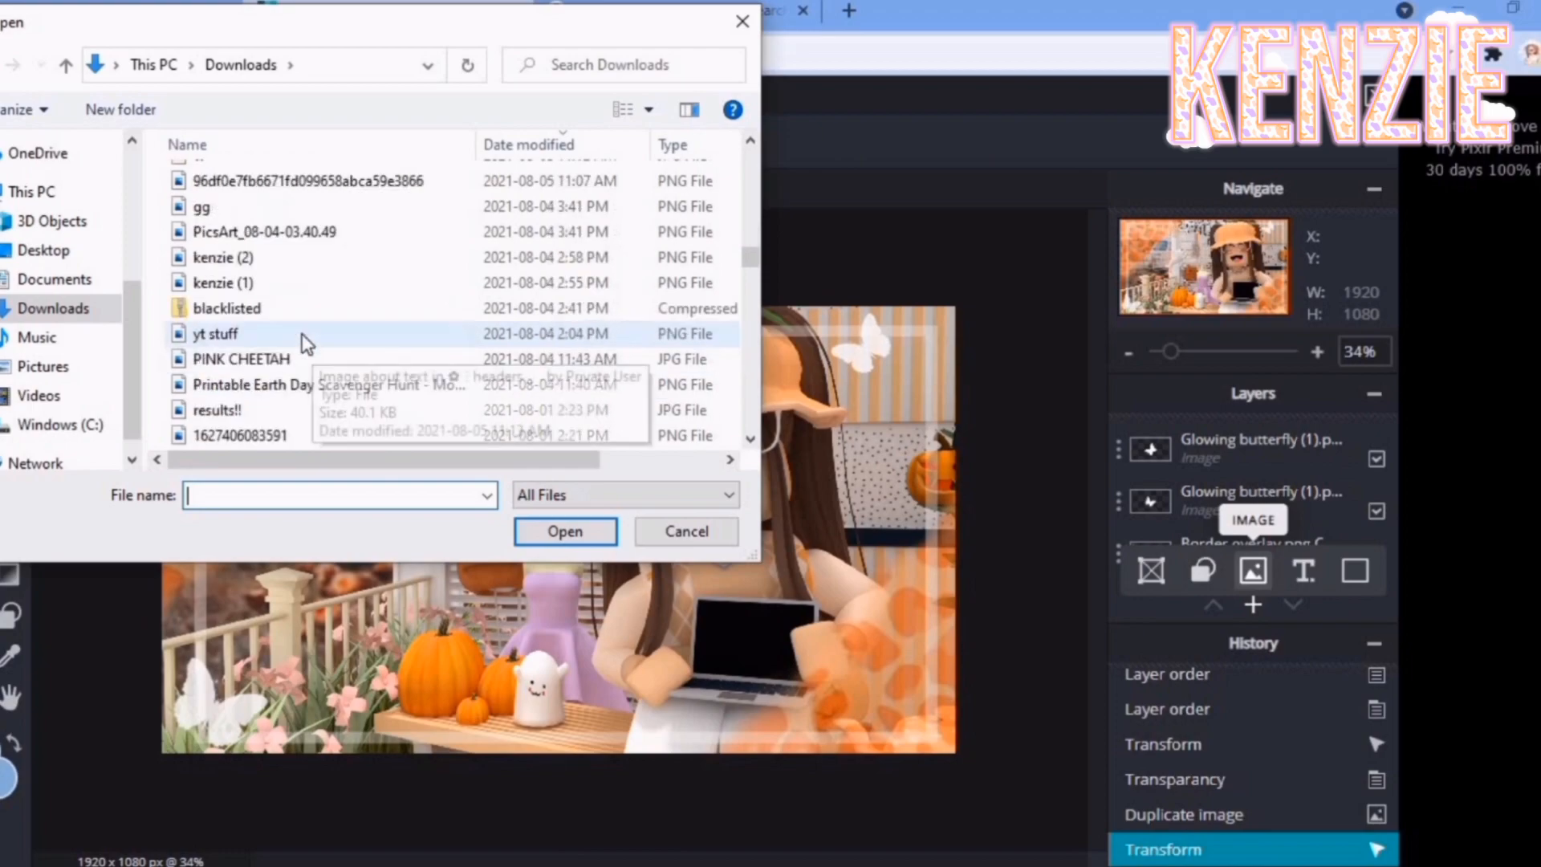
pyautogui.scroll(-10, 267, 338)
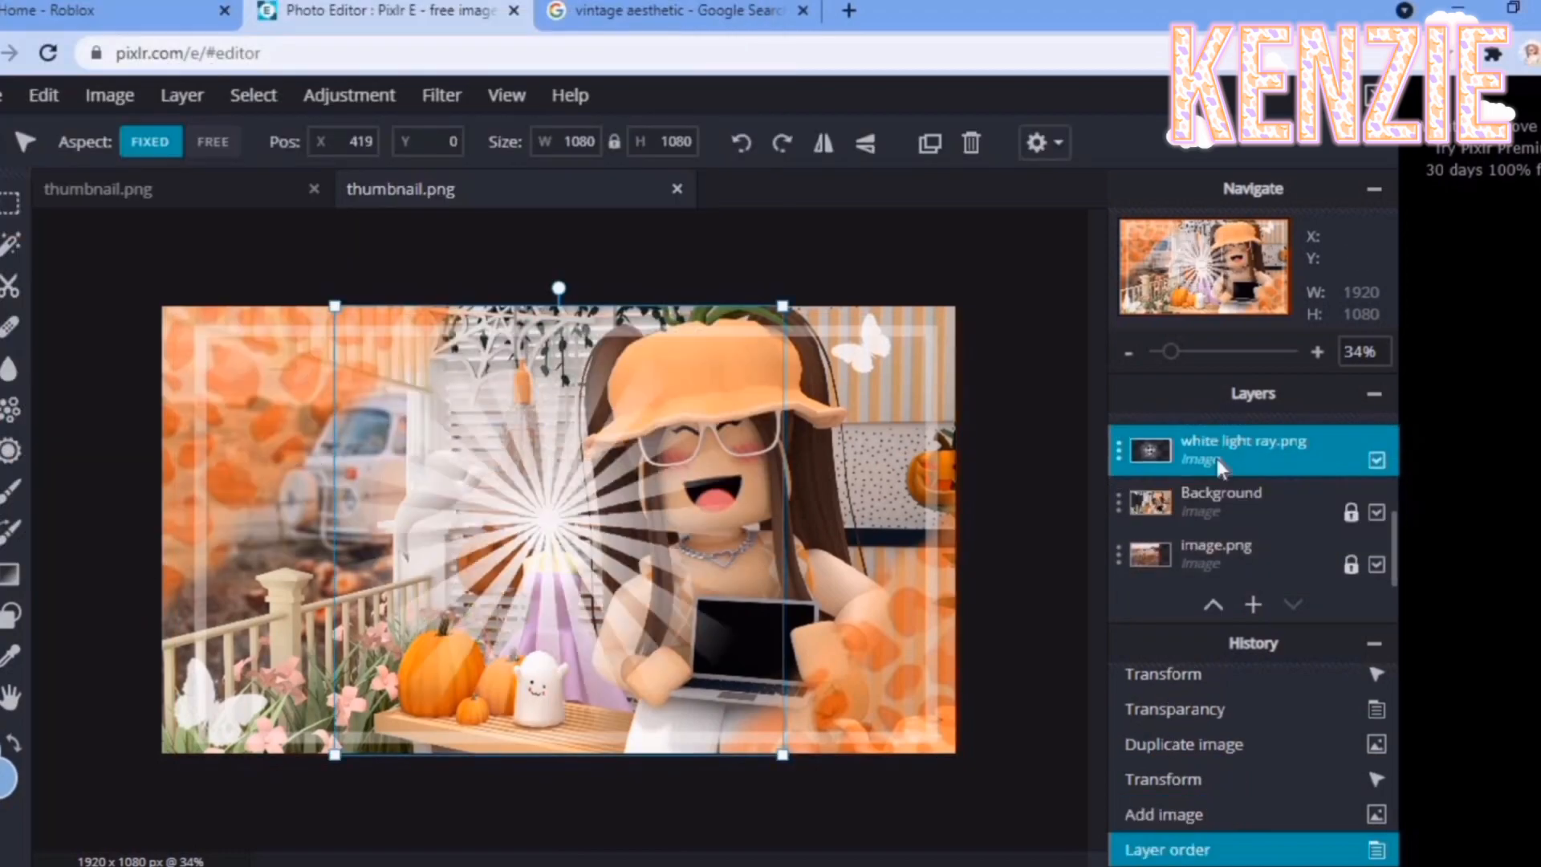
pyautogui.moveTo(1220, 459); pyautogui.dragTo(1220, 449)
# Step: Enlarge the light ray to 1258 × 1258 px and position it at X -16, Y -89 over the van side
pyautogui.moveTo(636, 564); pyautogui.dragTo(480, 573)
pyautogui.moveTo(624, 761); pyautogui.dragTo(698, 835)
pyautogui.moveTo(466, 570); pyautogui.dragTo(443, 524)
# Step: Lower the transparency value of the white light ray layer and nudge the rays slightly downward
pyautogui.click(1117, 451)
pyautogui.moveTo(1125, 630); pyautogui.dragTo(971, 643)
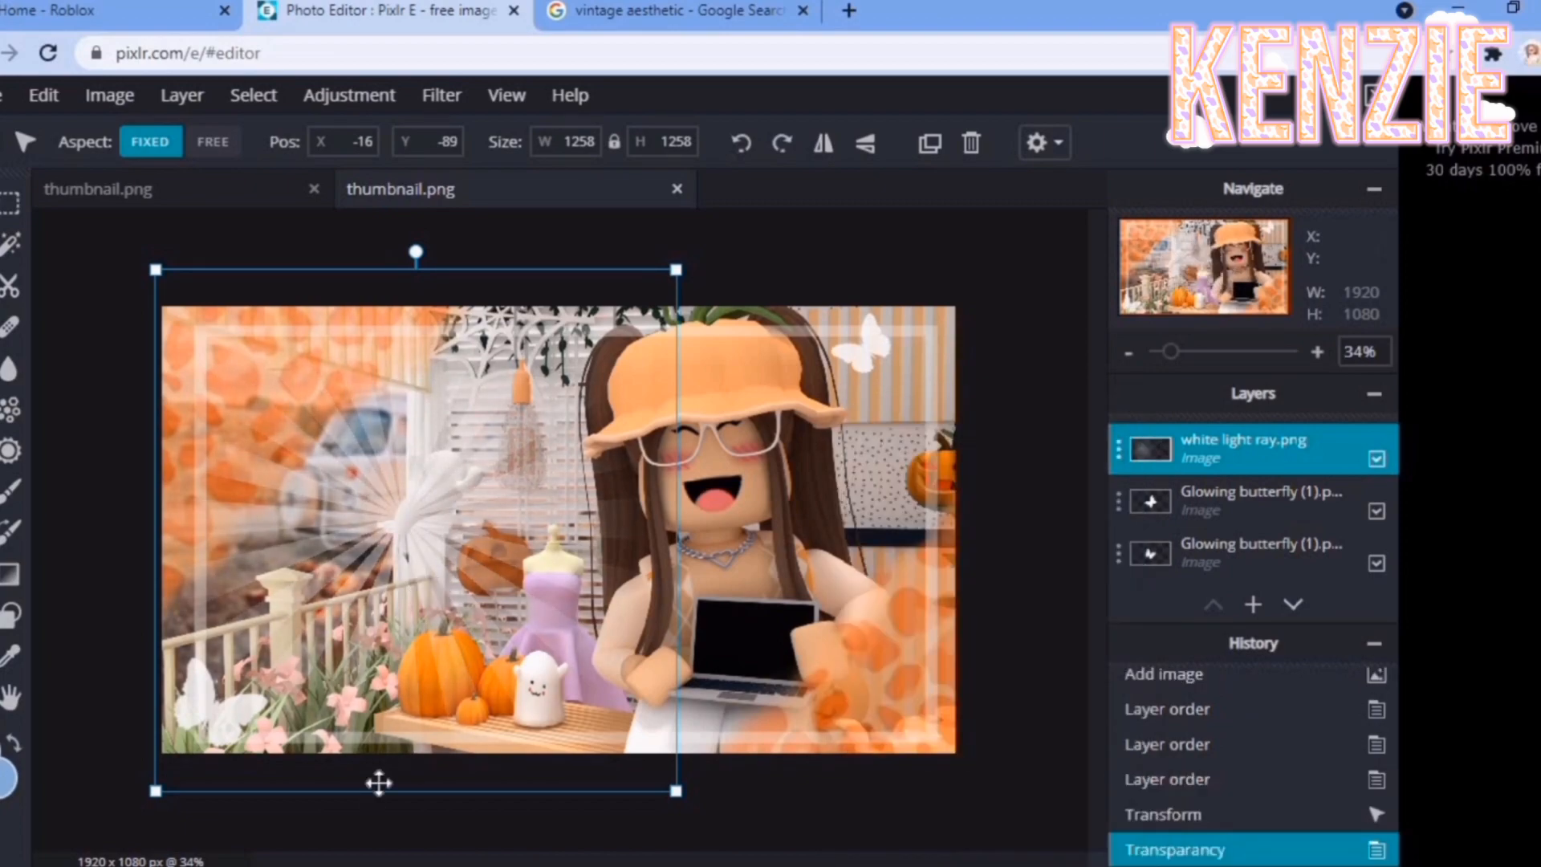
pyautogui.moveTo(378, 781); pyautogui.dragTo(379, 796)
pyautogui.click(479, 434)
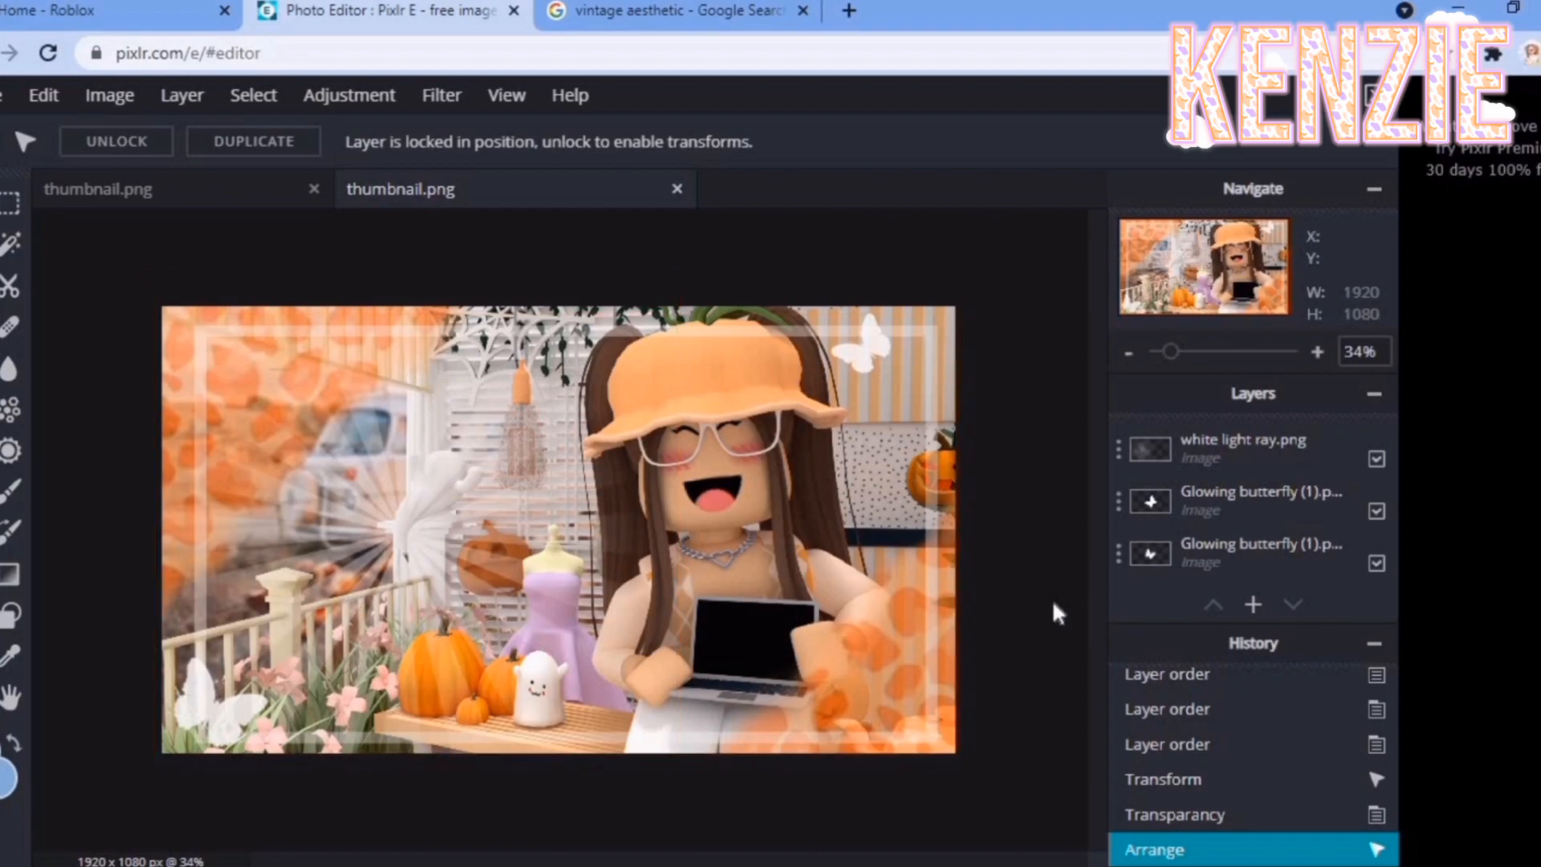
# Step: Add a text layer reading "How I" and set its font to BEBASNEUE-REGULAR
pyautogui.click(1254, 606)
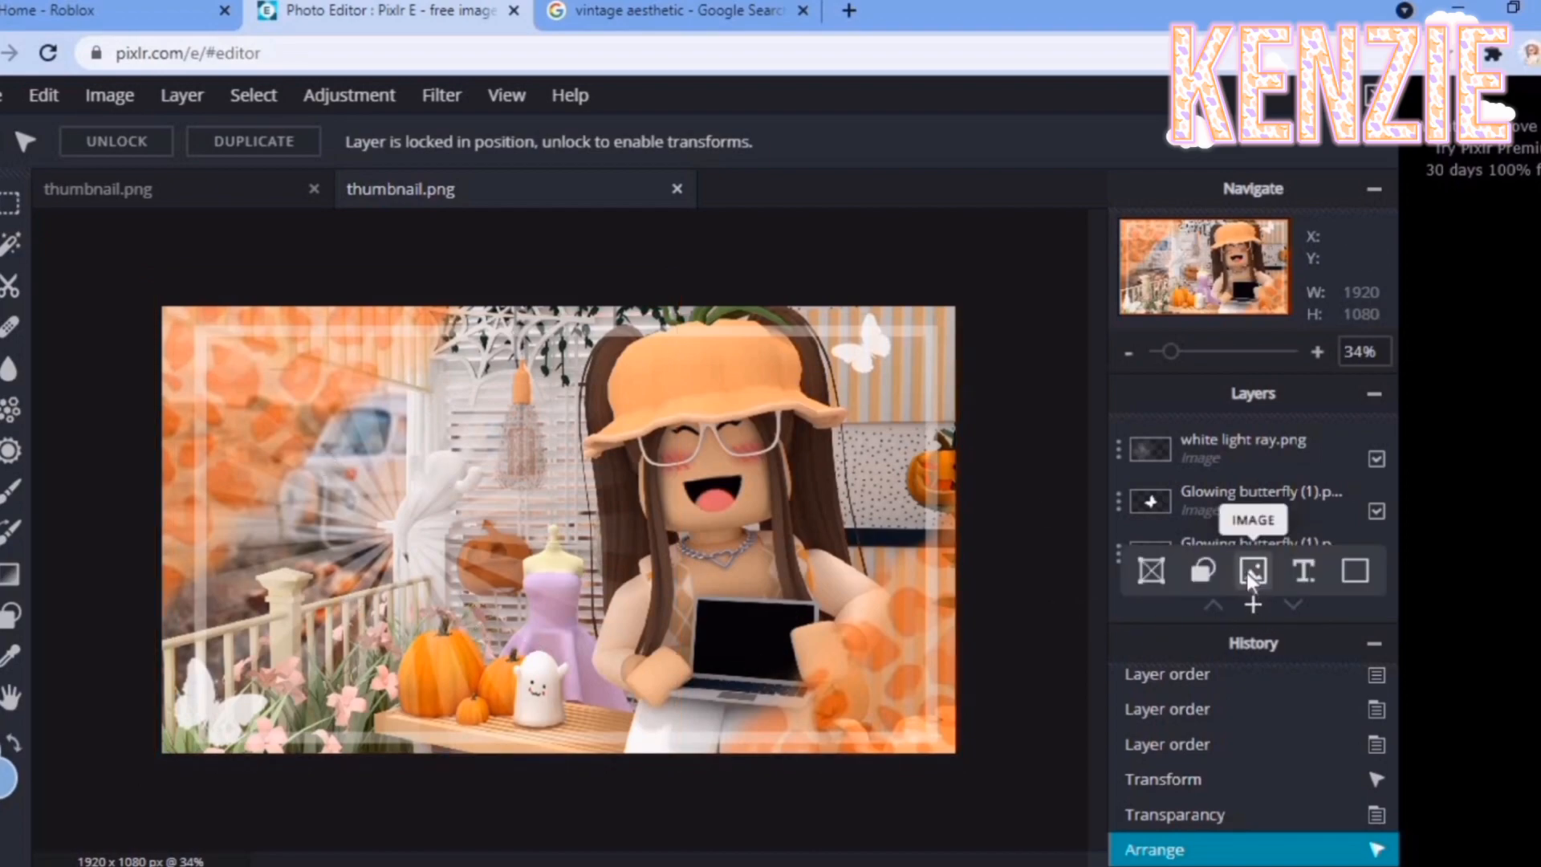
pyautogui.click(1249, 571)
pyautogui.press('Escape')
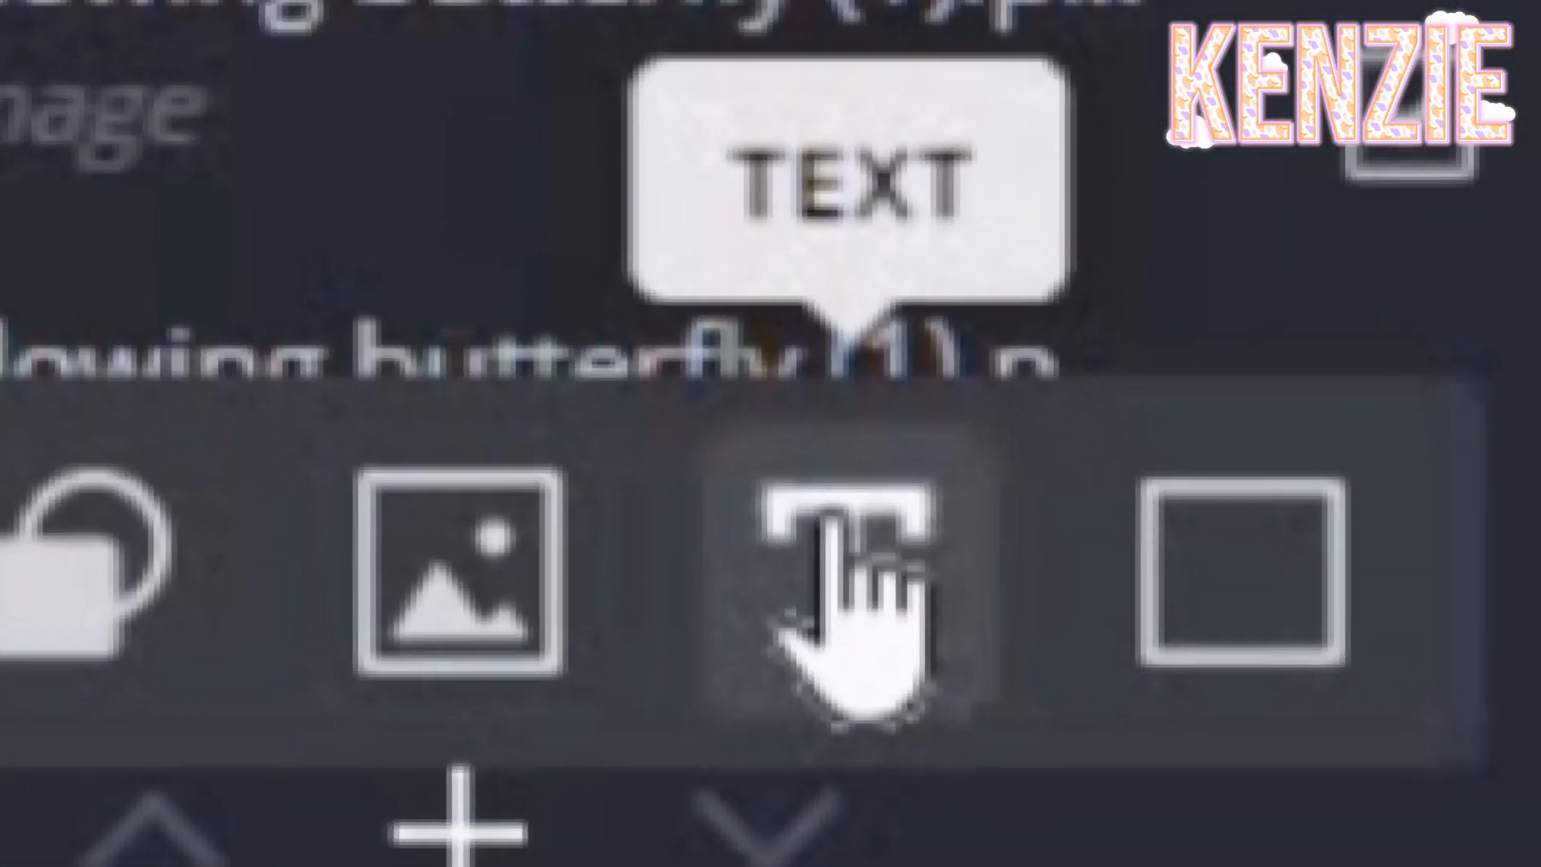
pyautogui.click(1094, 554)
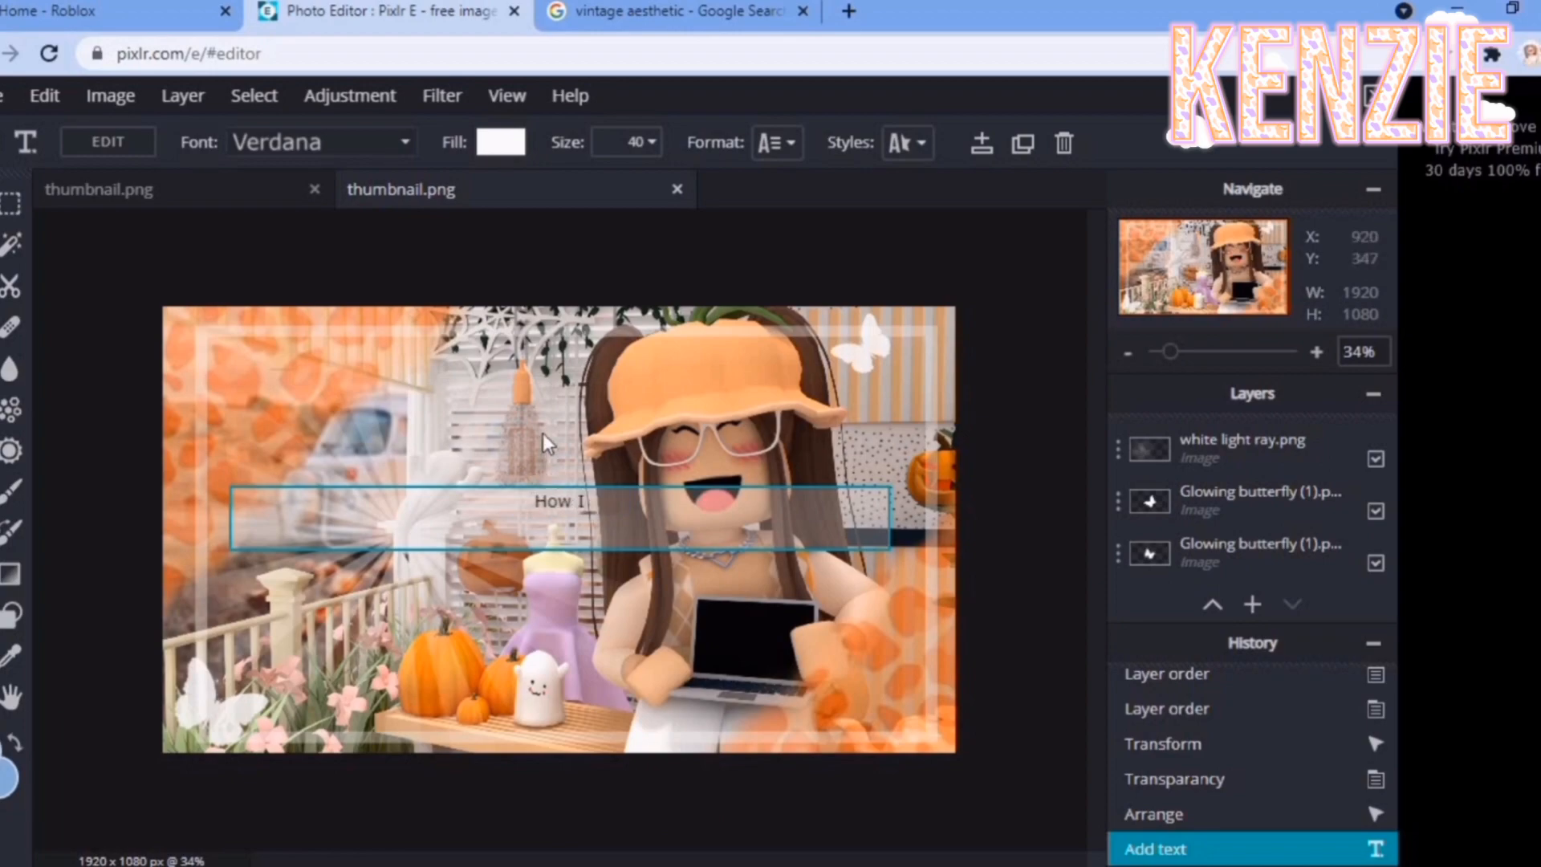
pyautogui.click(373, 142)
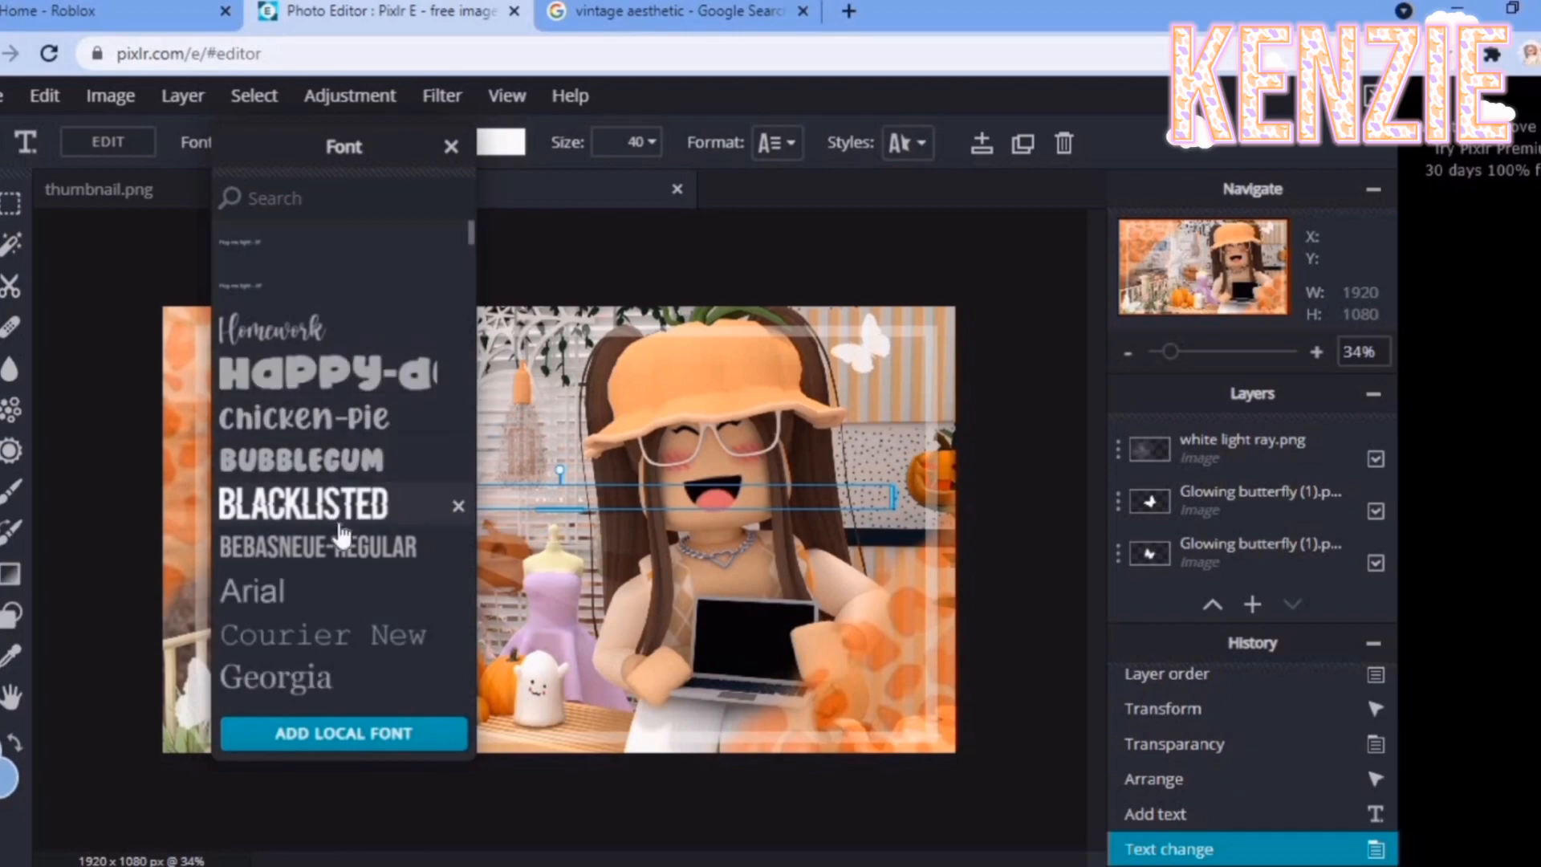
pyautogui.click(341, 546)
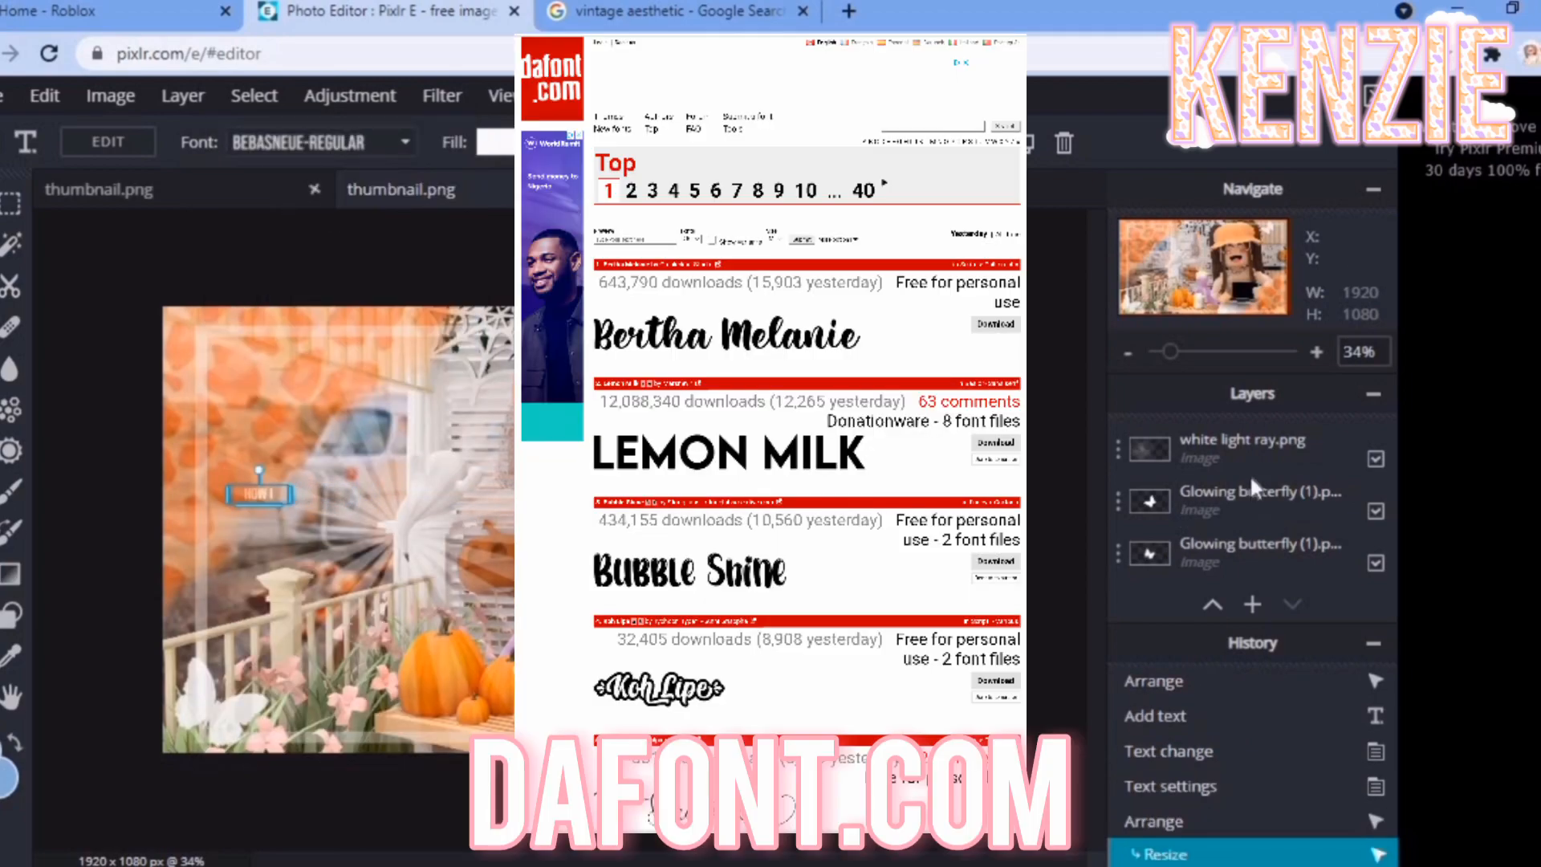
# Step: Move the "How I" text layer to the top of the layer stack, above the white light ray
pyautogui.scroll(-4, 1255, 488)
pyautogui.moveTo(1246, 508); pyautogui.dragTo(1242, 424)
pyautogui.scroll(1, 1245, 506)
pyautogui.scroll(1, 1241, 468)
pyautogui.moveTo(1242, 539); pyautogui.dragTo(1244, 424)
pyautogui.scroll(1, 1253, 471)
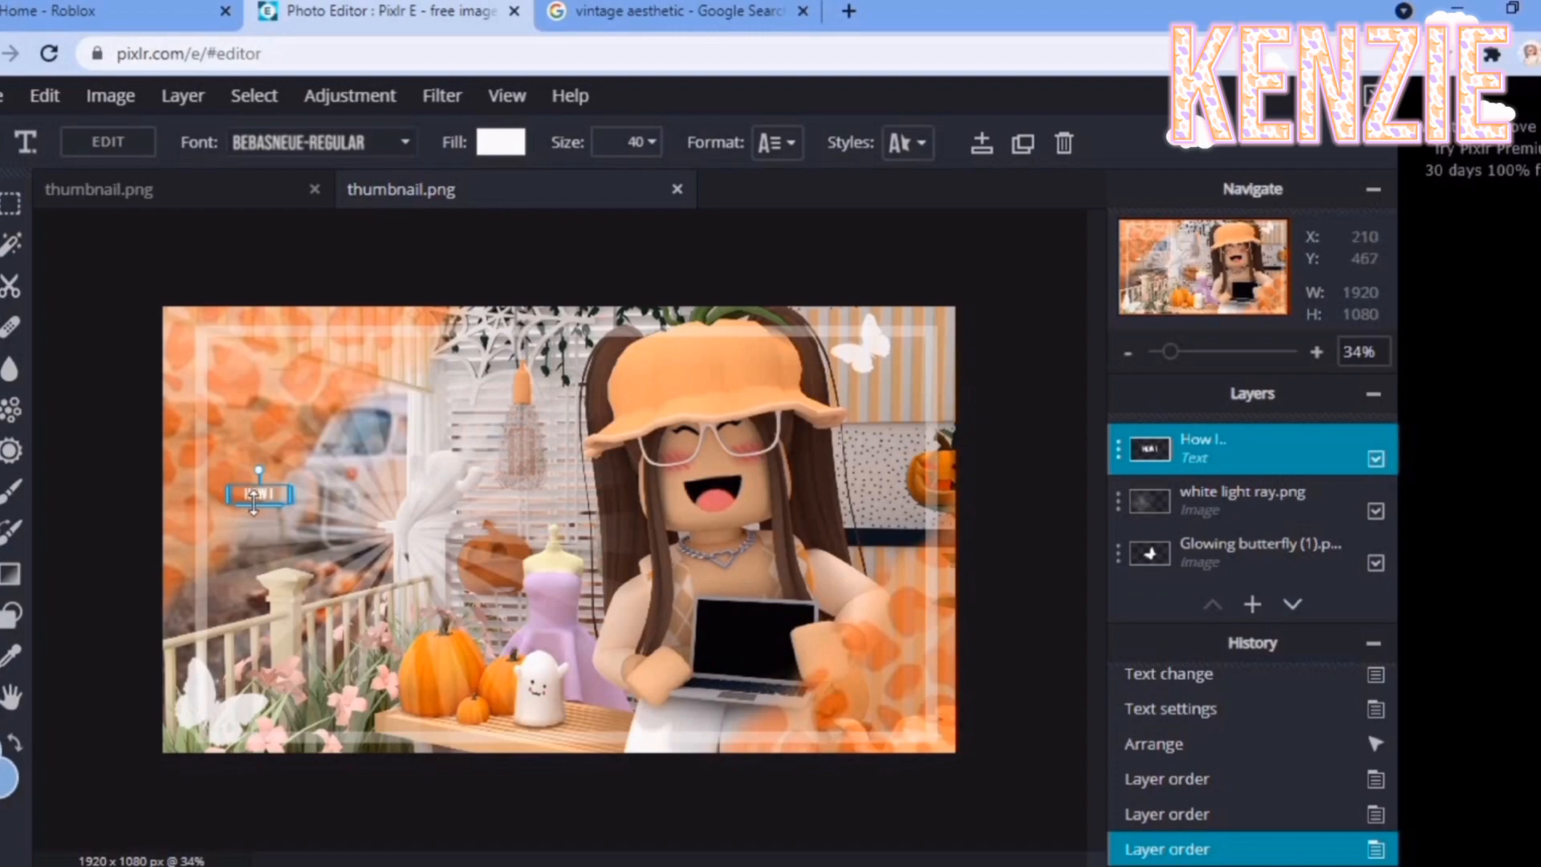
# Step: Enlarge the "How I" text to size 487 and position it in the upper-left part of the thumbnail
pyautogui.moveTo(264, 571); pyautogui.dragTo(383, 443)
pyautogui.moveTo(387, 496); pyautogui.dragTo(388, 524)
pyautogui.moveTo(626, 475); pyautogui.dragTo(456, 482)
pyautogui.moveTo(341, 451); pyautogui.dragTo(447, 443)
pyautogui.moveTo(398, 529); pyautogui.dragTo(405, 566)
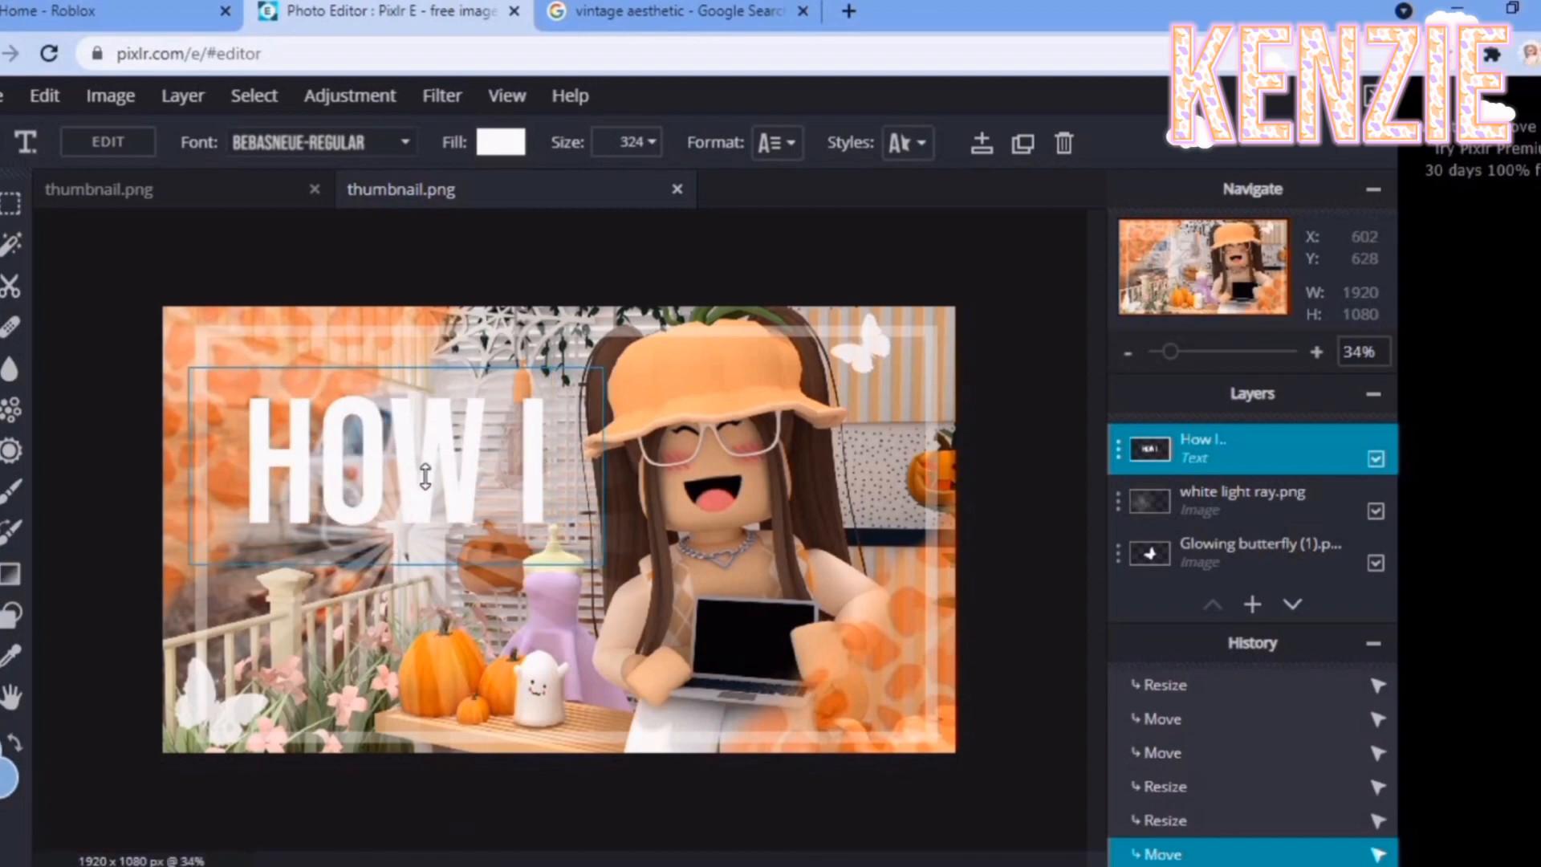
pyautogui.moveTo(428, 479); pyautogui.dragTo(419, 440)
pyautogui.moveTo(383, 532); pyautogui.dragTo(407, 480)
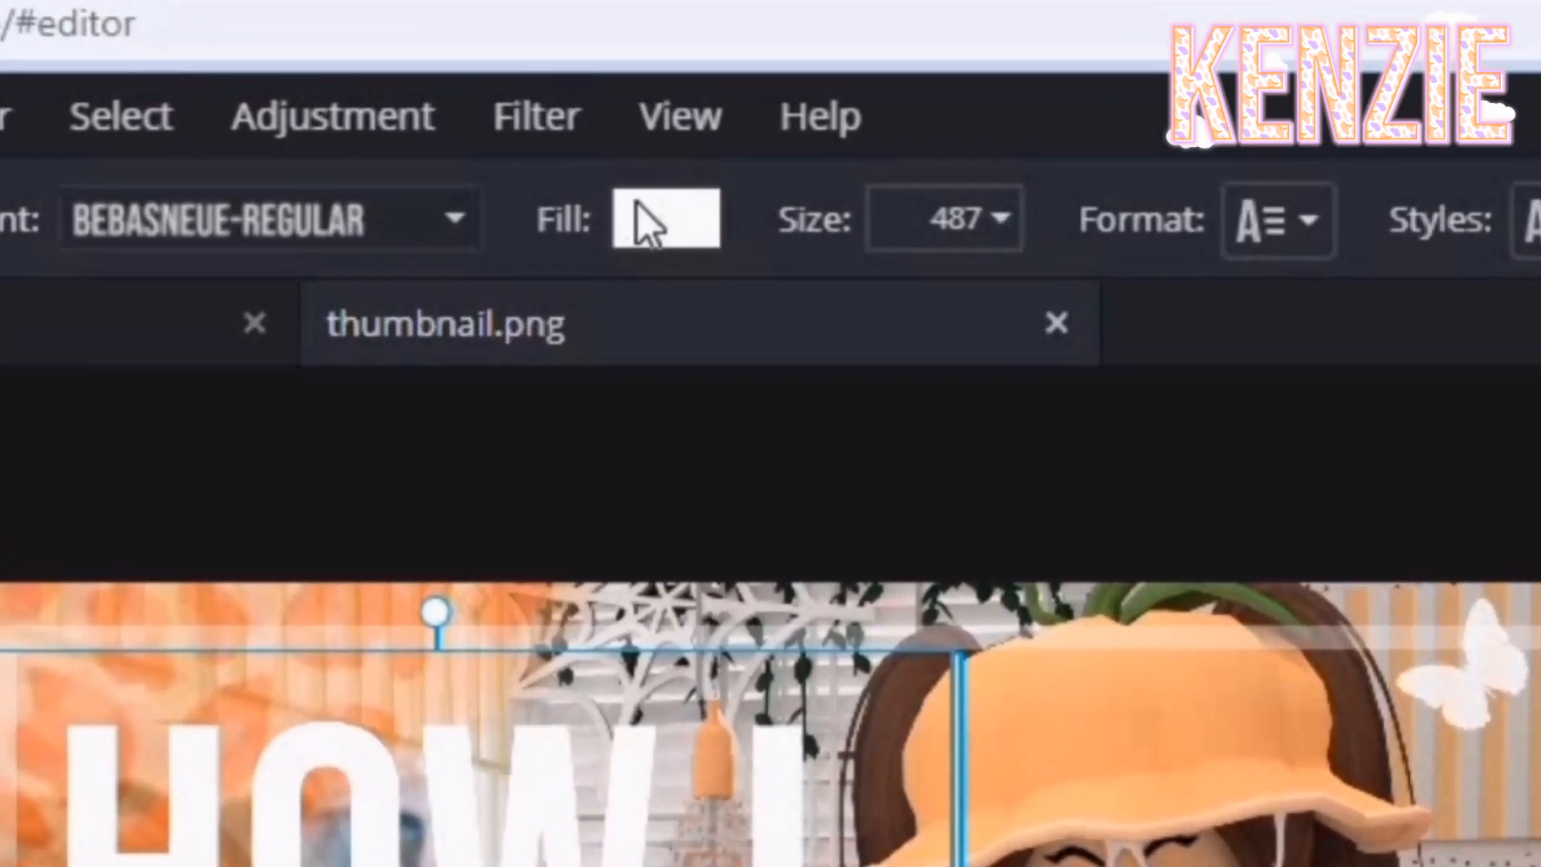
# Step: Fill the "How I" text with a linear gradient from white to light orange #FFBC84
pyautogui.click(500, 143)
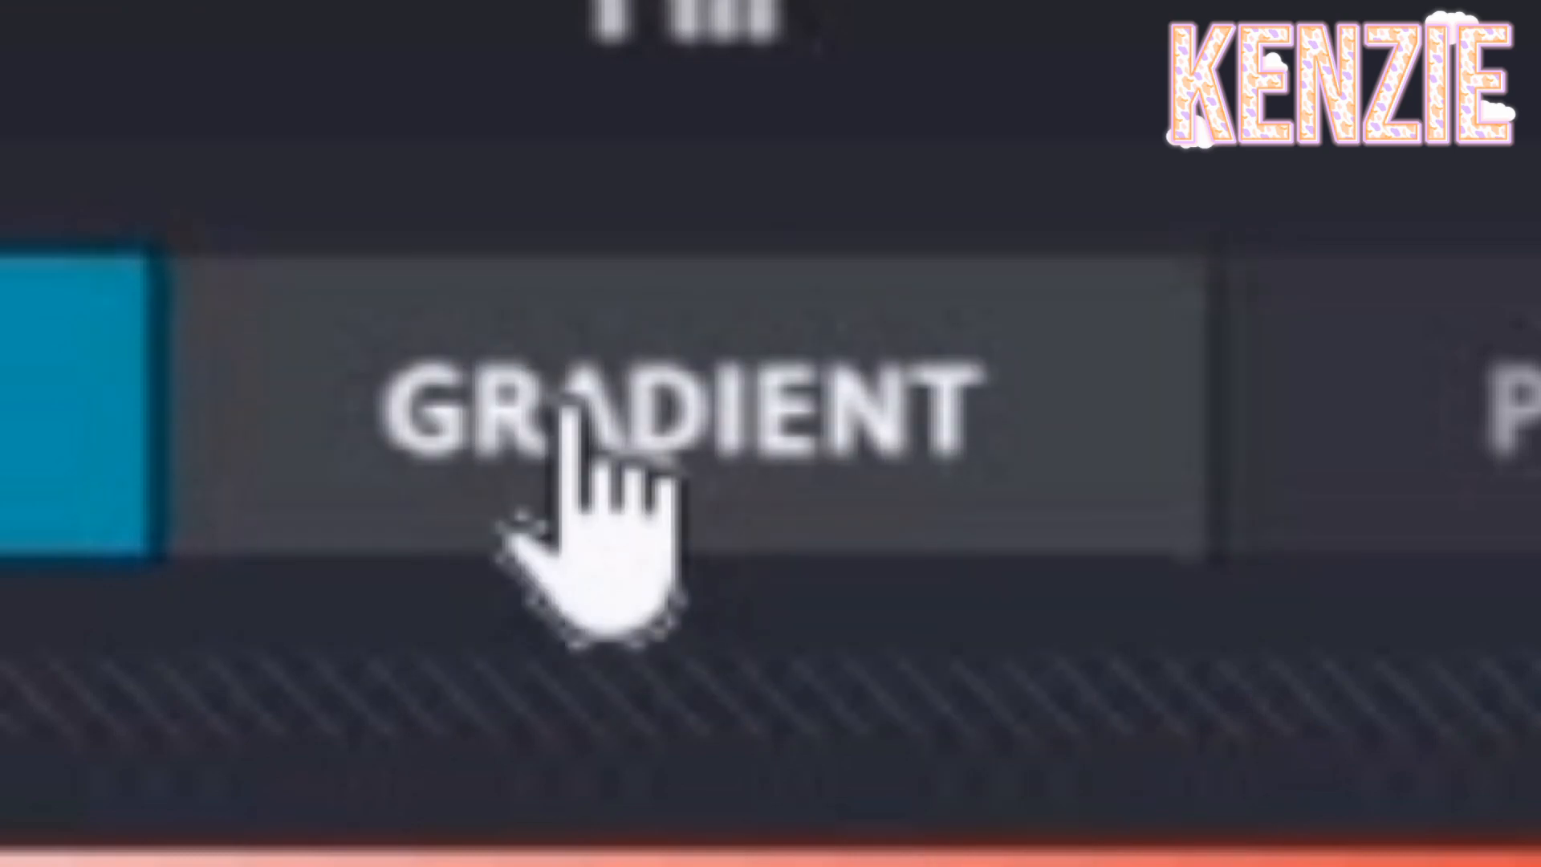
pyautogui.click(746, 475)
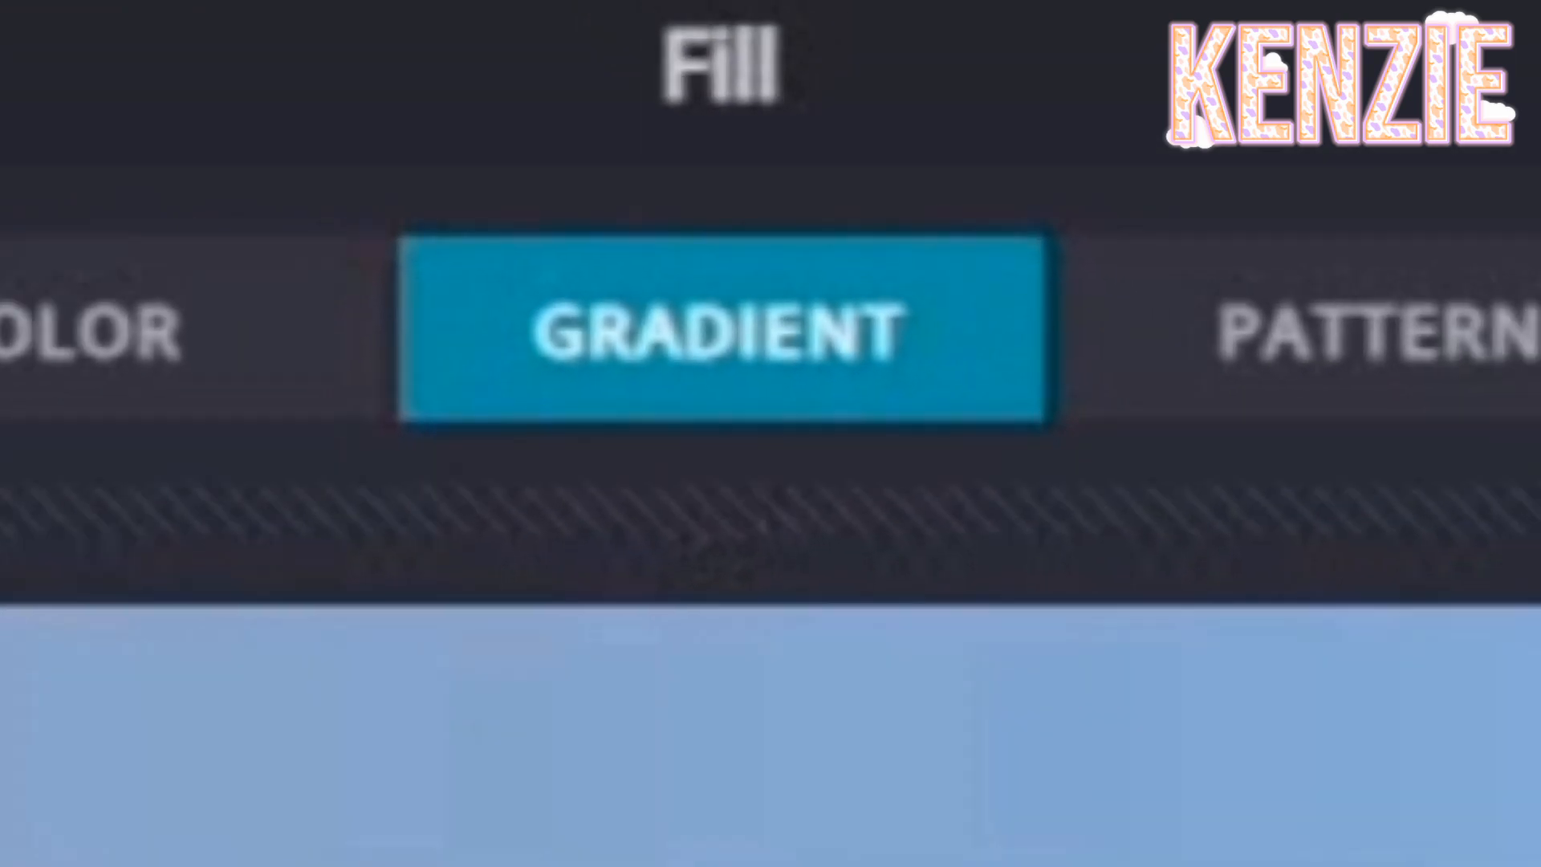
pyautogui.click(859, 417)
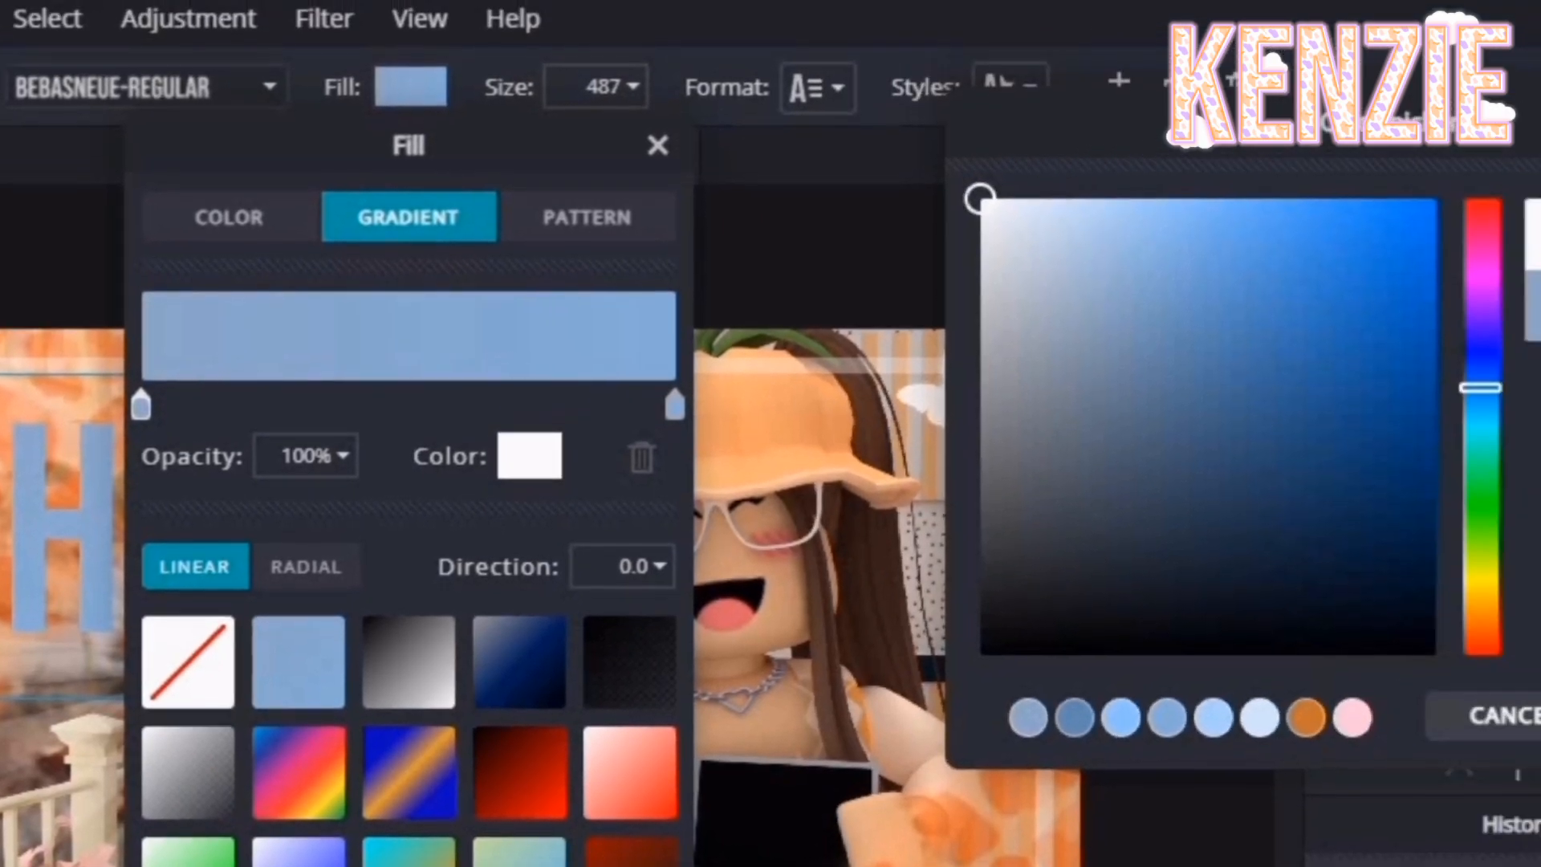
pyautogui.click(1072, 422)
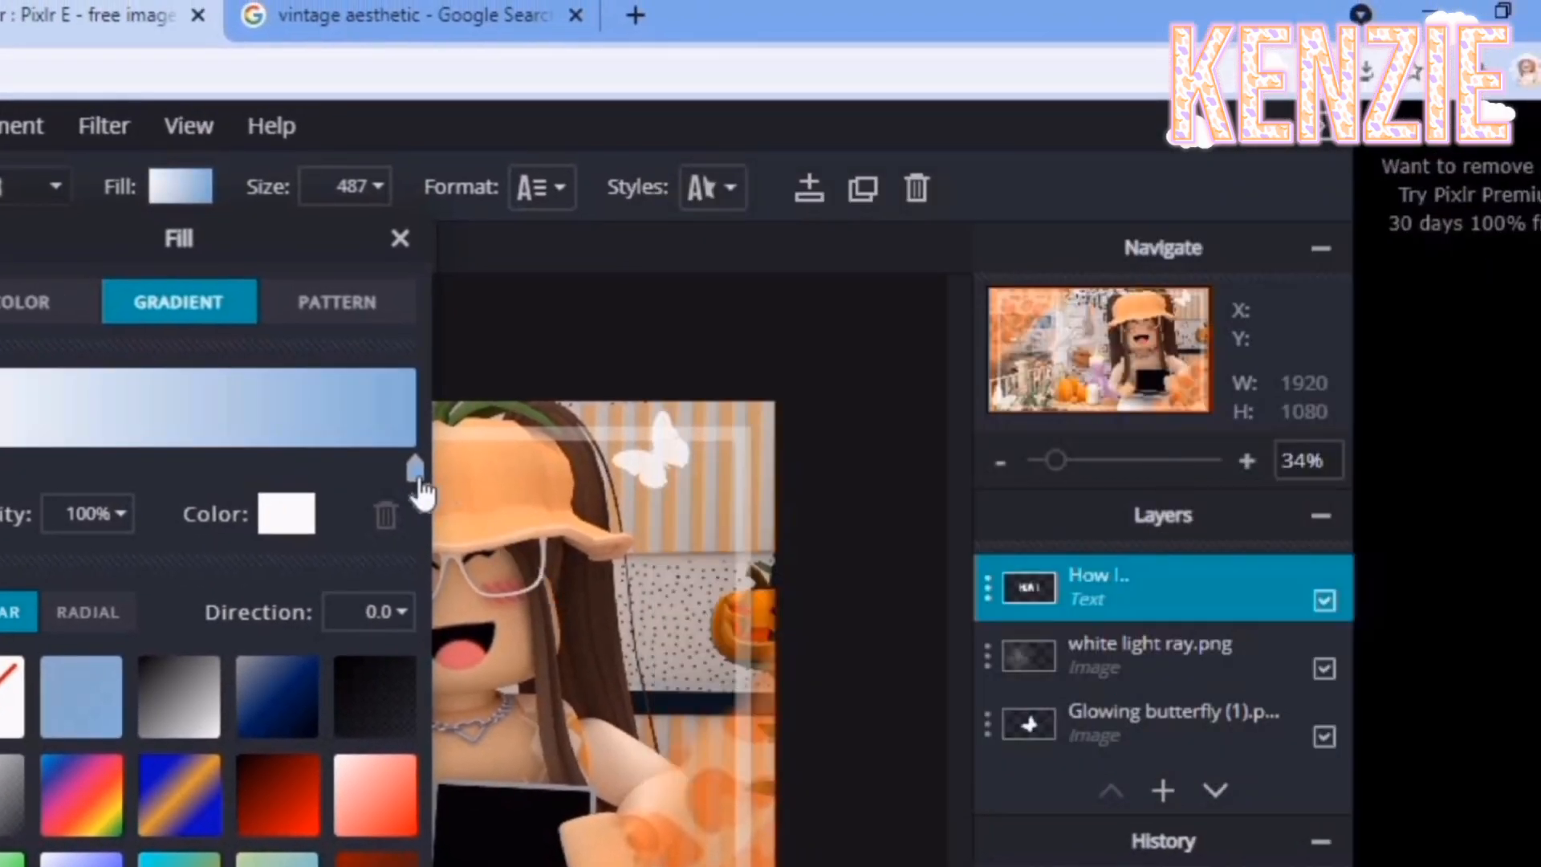
pyautogui.click(287, 514)
pyautogui.moveTo(1131, 522); pyautogui.dragTo(1131, 307)
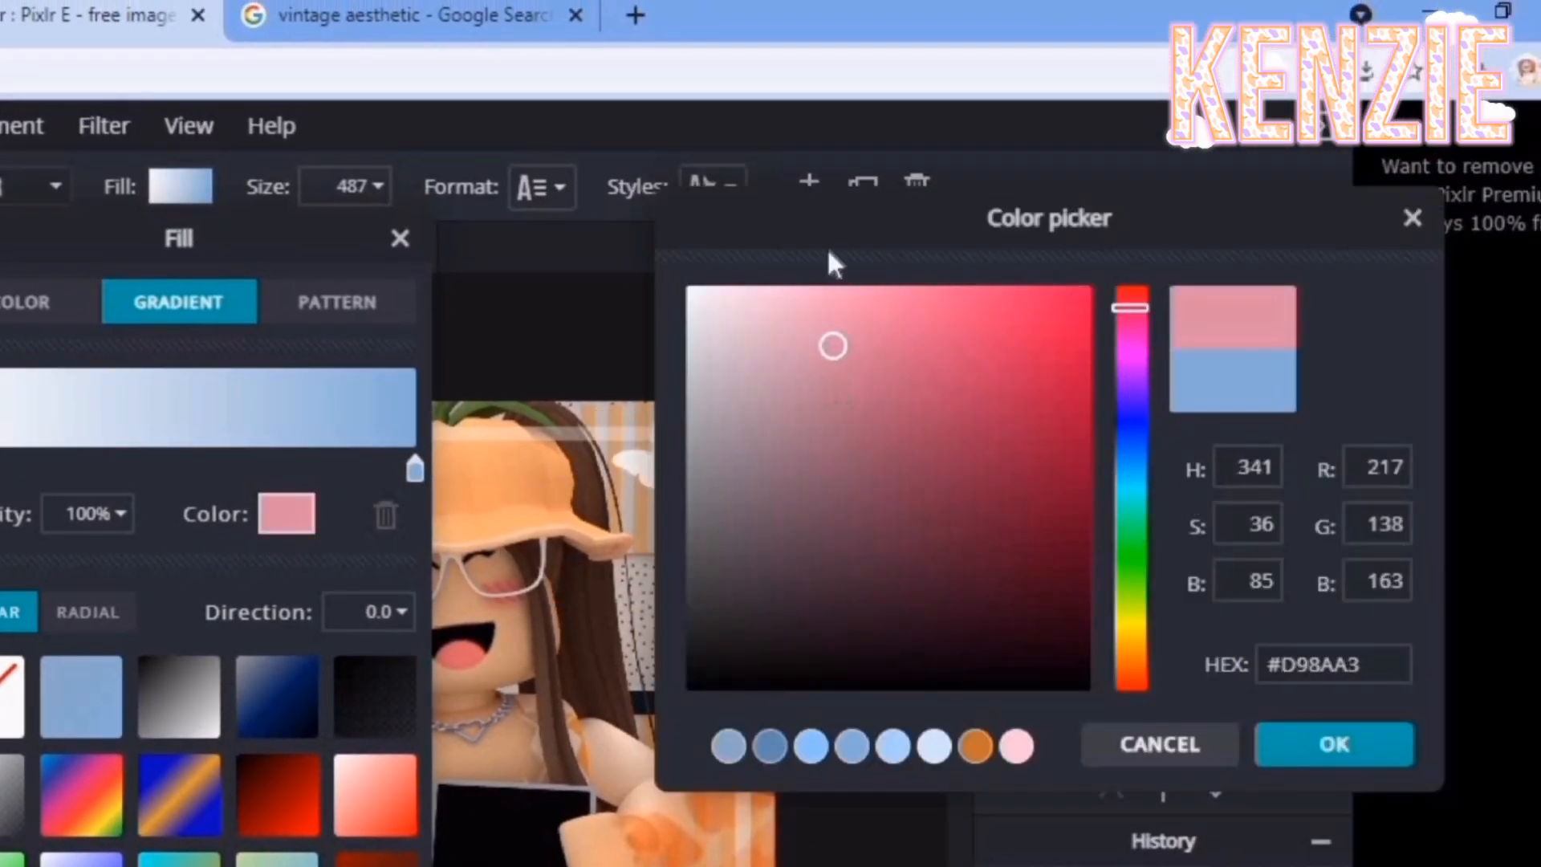
pyautogui.click(831, 285)
pyautogui.moveTo(1120, 595); pyautogui.dragTo(1131, 658)
pyautogui.click(880, 285)
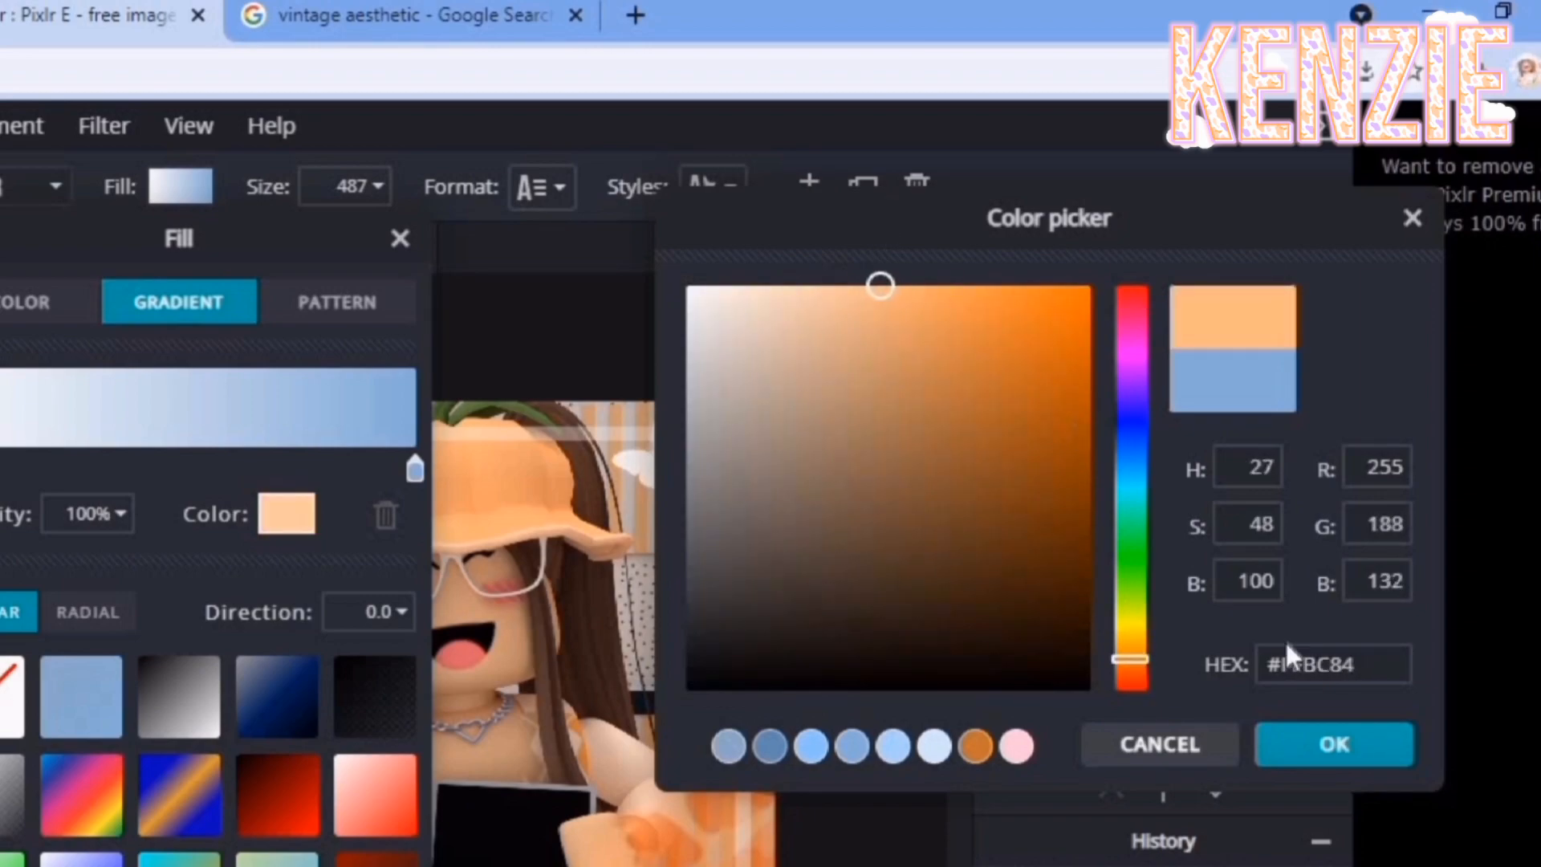
pyautogui.click(1259, 732)
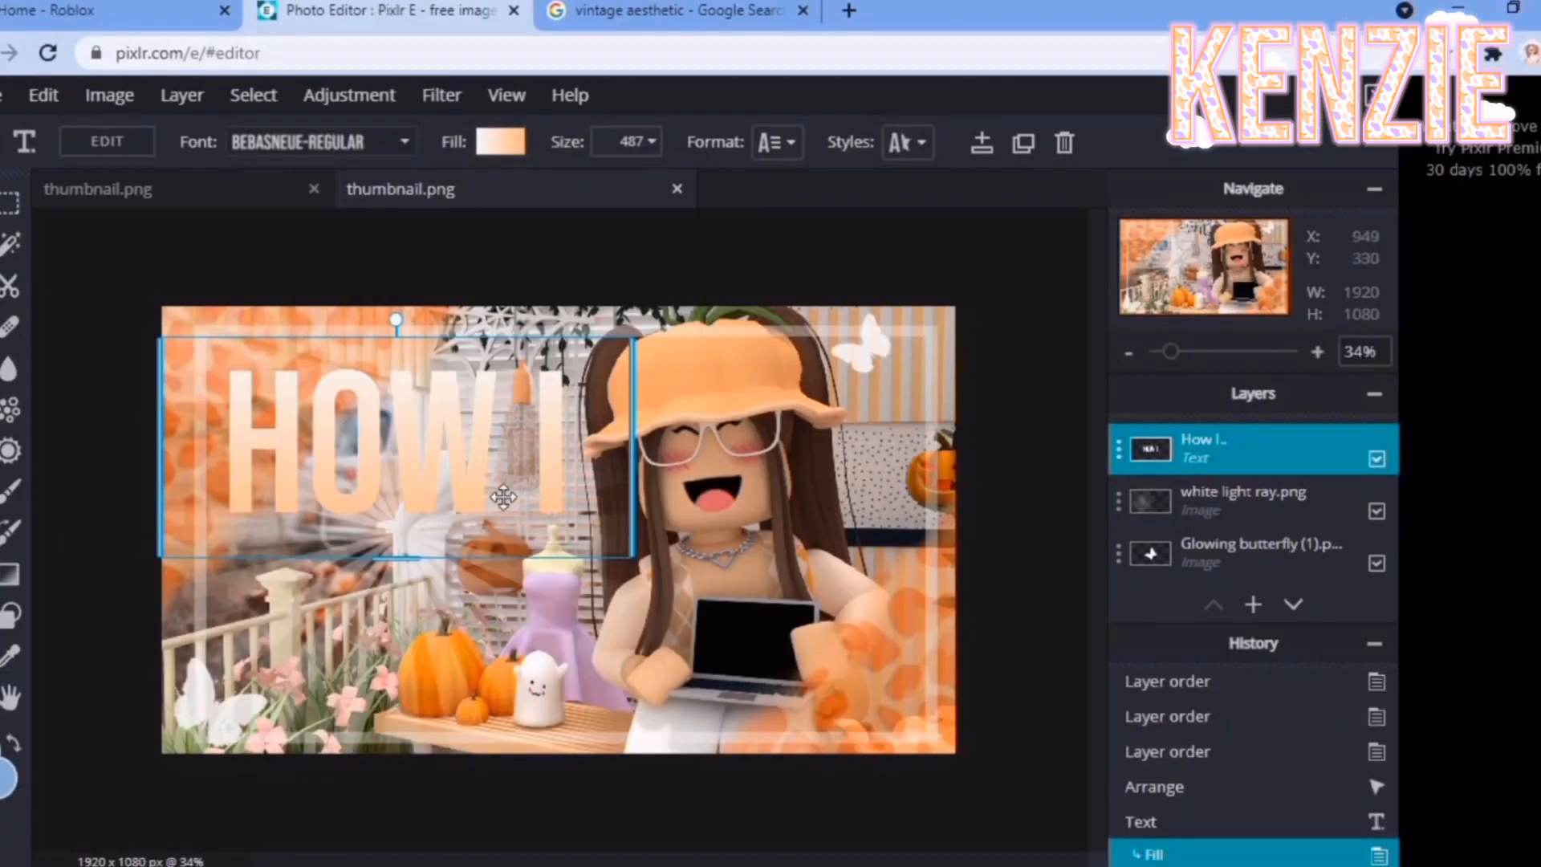
# Step: Change the "How I" text fill from the gradient to a solid bright blue
pyautogui.click(496, 142)
pyautogui.click(377, 230)
pyautogui.moveTo(462, 283)
pyautogui.mouseDown()
pyautogui.moveTo(388, 264)
pyautogui.moveTo(473, 233)
pyautogui.moveTo(497, 277)
pyautogui.moveTo(550, 275)
pyautogui.mouseUp()
pyautogui.click(929, 276)
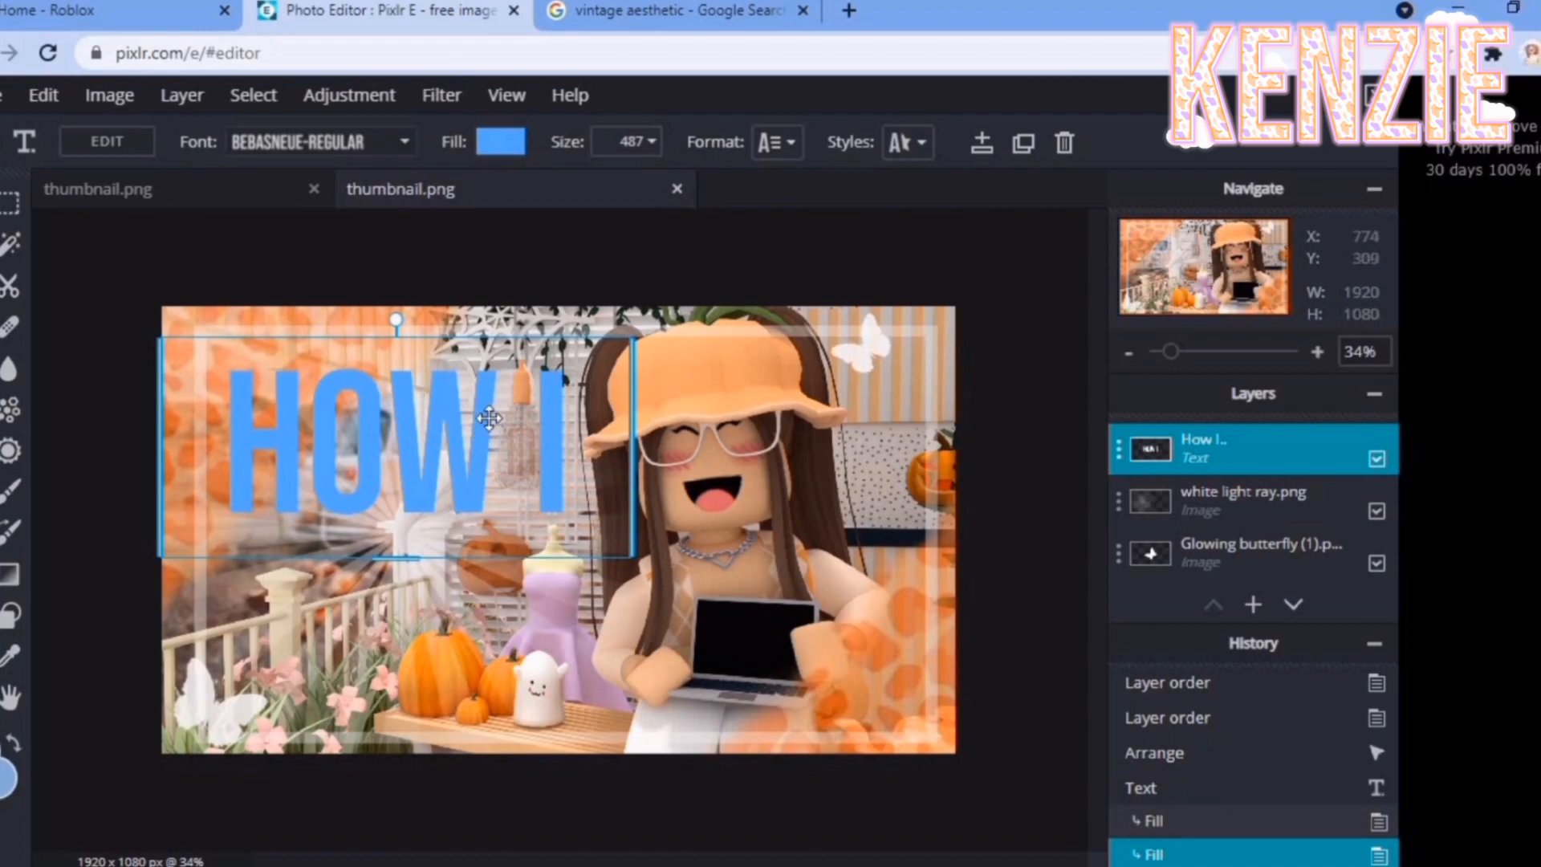
# Step: Change the "How I" text fill to a solid orange, #FFA85B
pyautogui.click(491, 149)
pyautogui.click(594, 235)
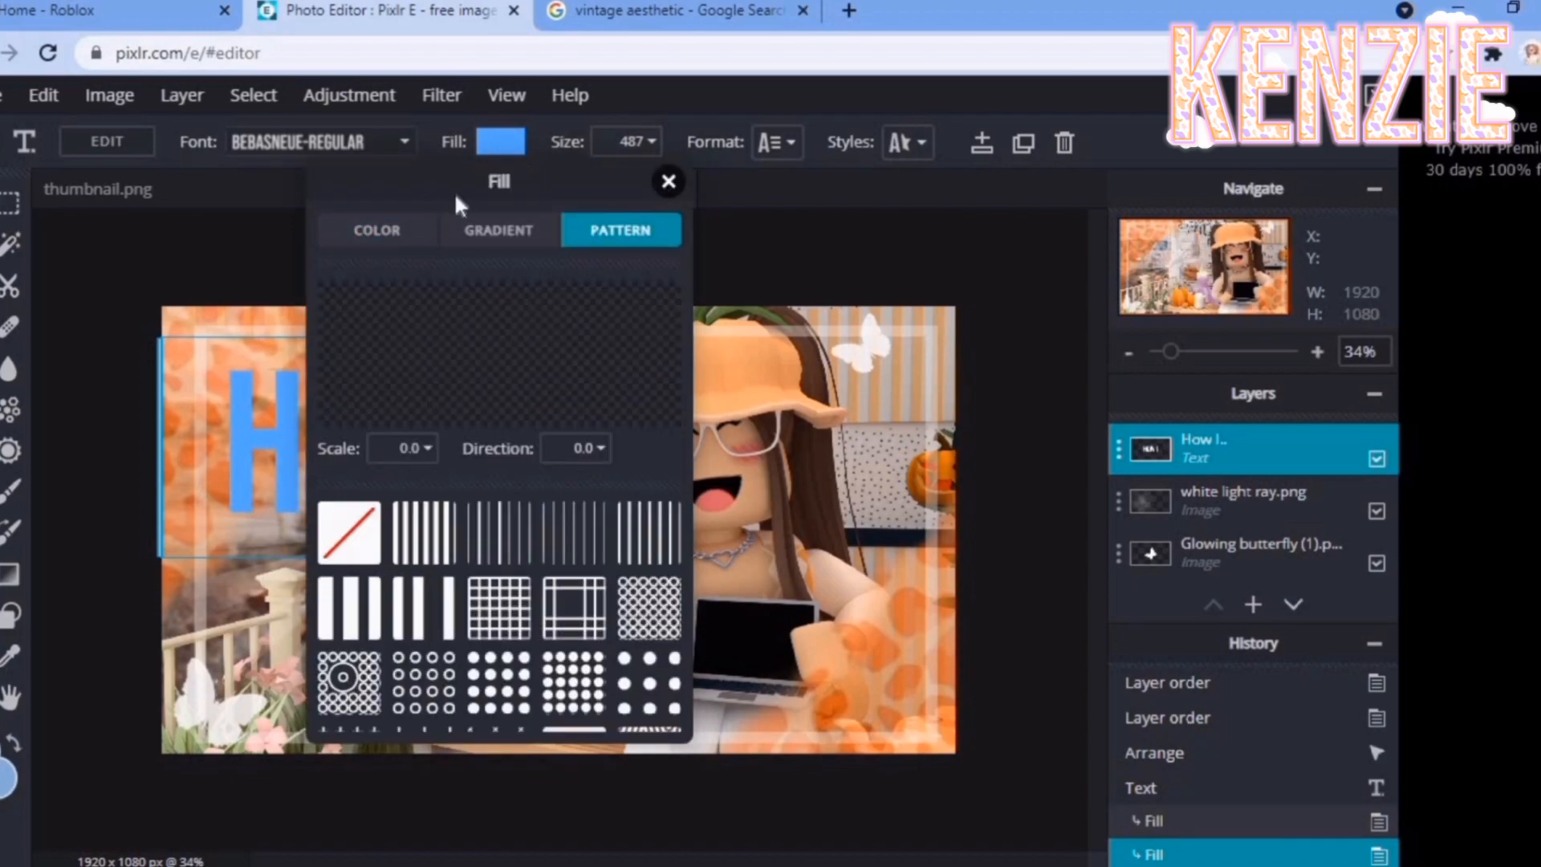
pyautogui.click(378, 230)
pyautogui.moveTo(466, 474); pyautogui.dragTo(347, 472)
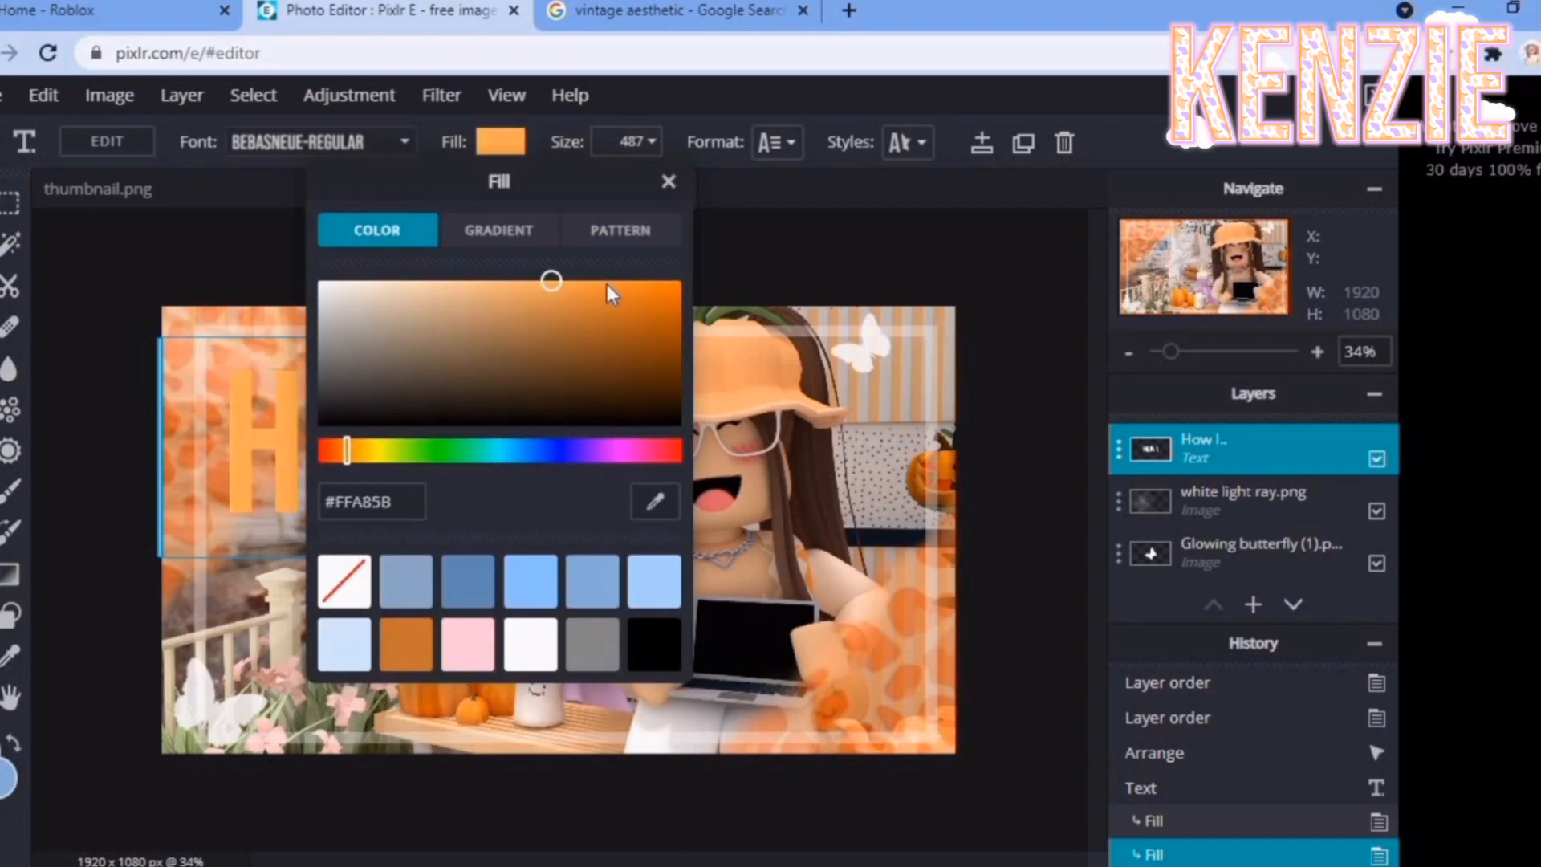
pyautogui.rightClick(387, 447)
# Step: Fill the "How I" text with the white dot pattern and set the pattern scale to 0.3
pyautogui.click(501, 142)
pyautogui.click(597, 249)
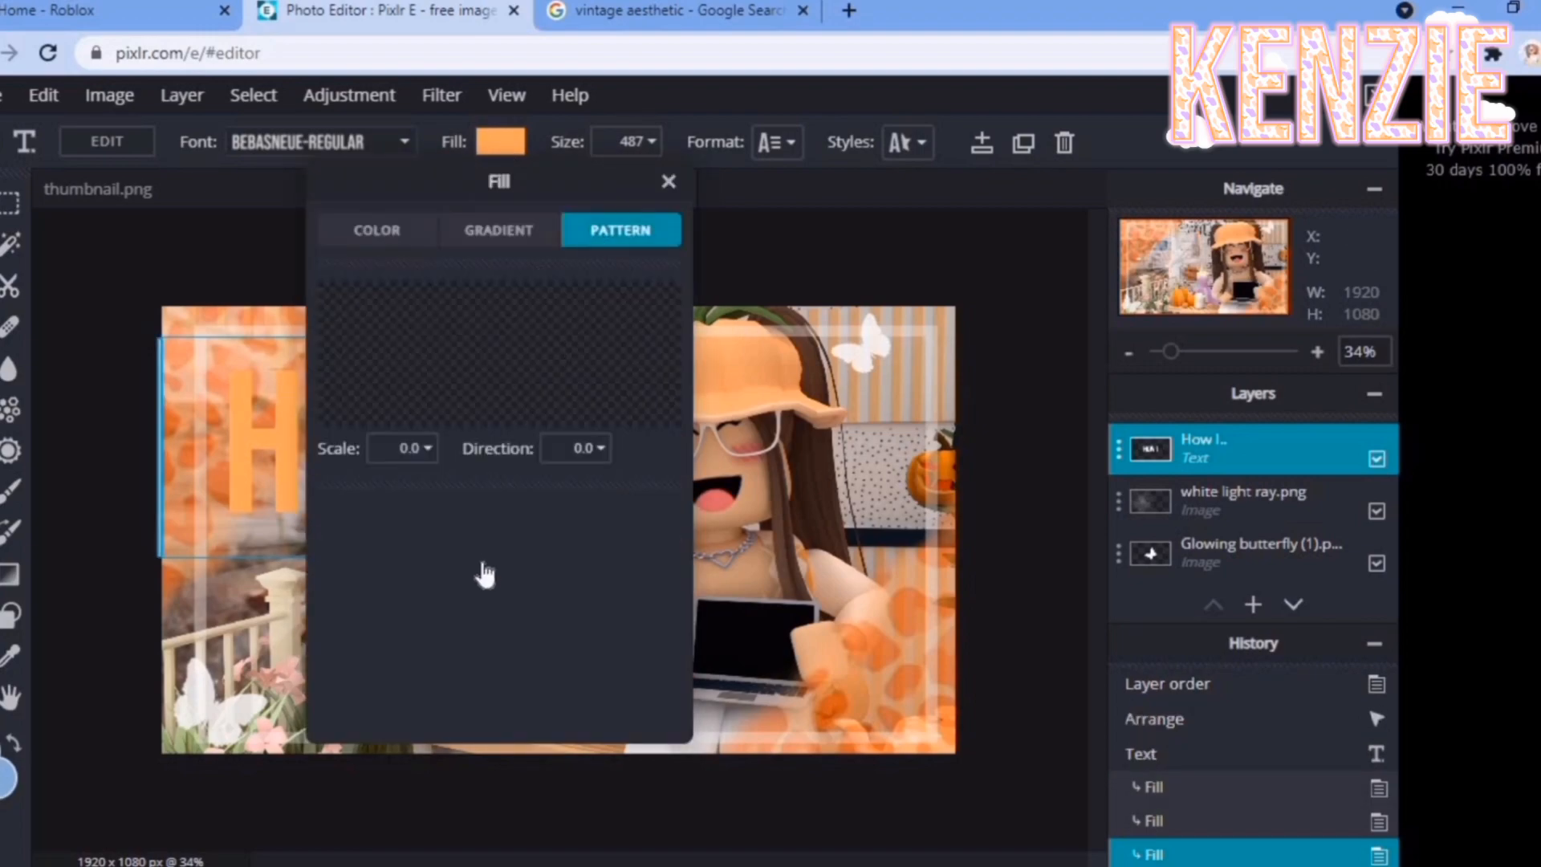
pyautogui.scroll(-2, 481, 574)
pyautogui.click(497, 575)
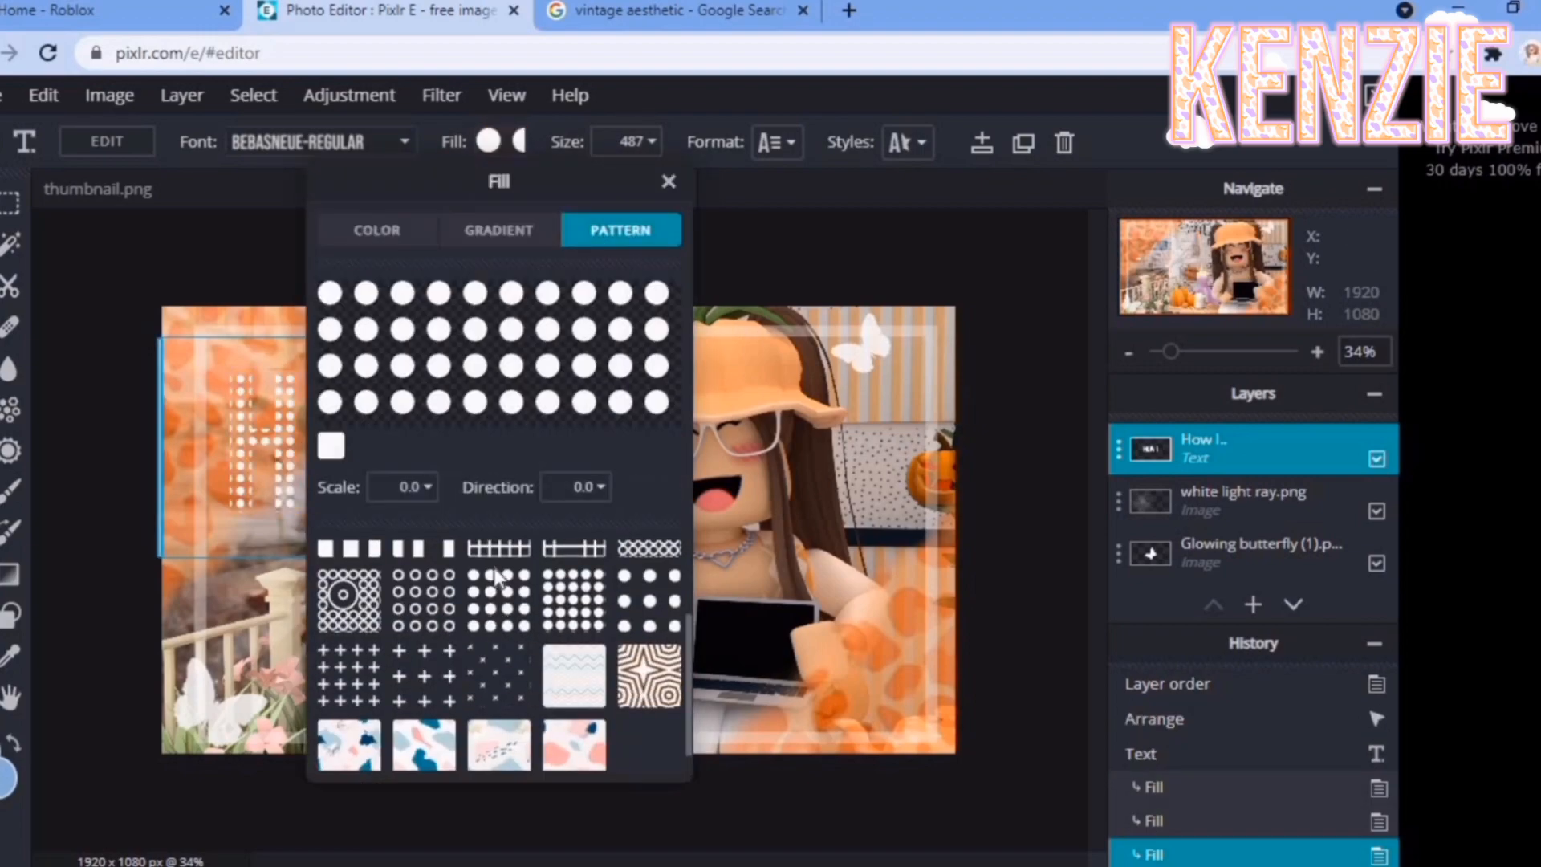
pyautogui.click(409, 487)
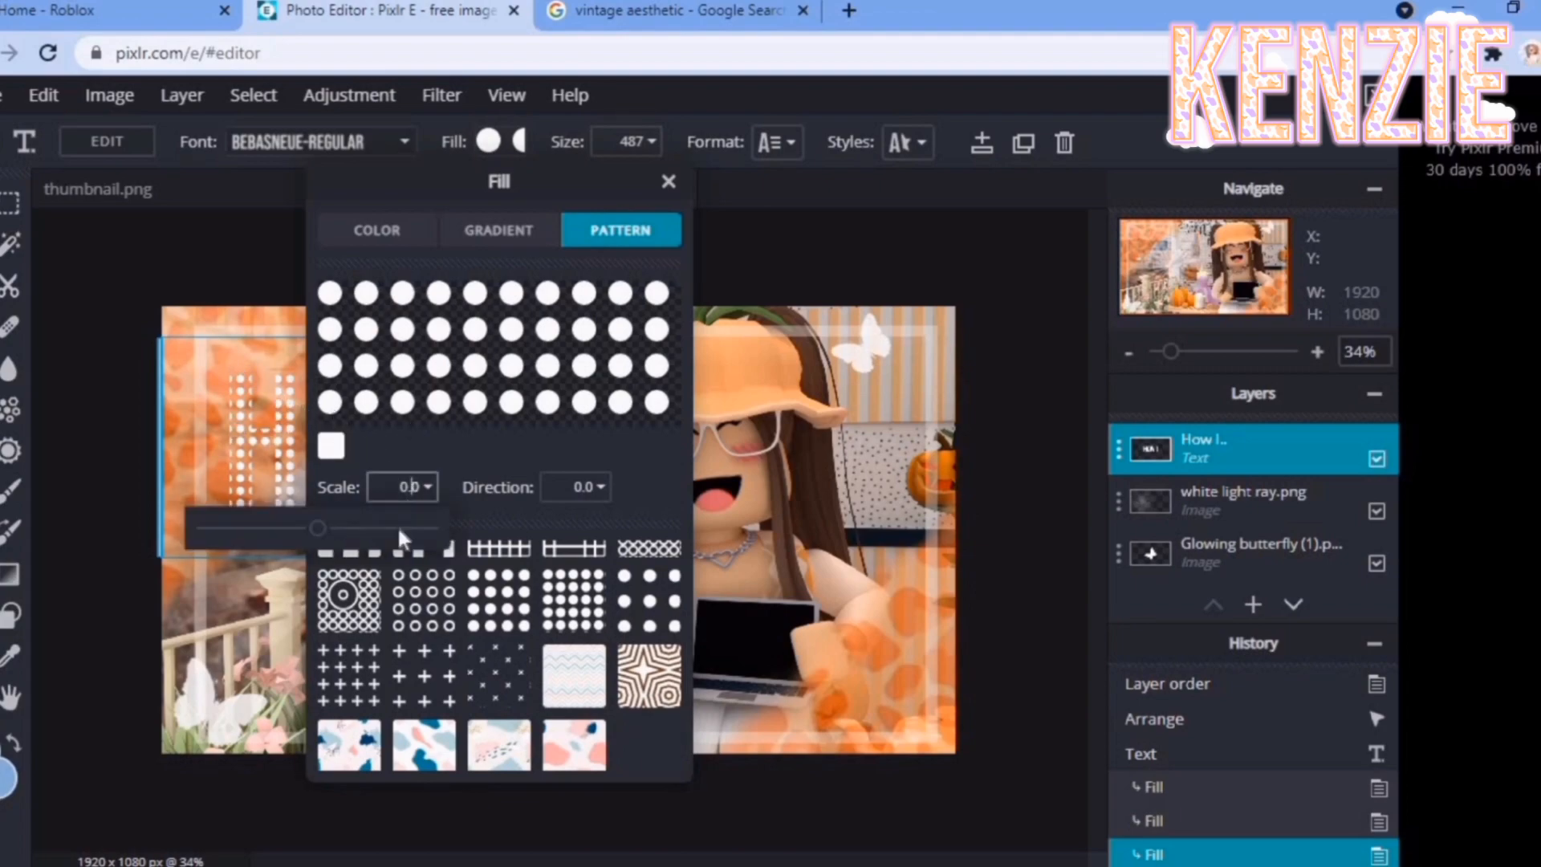
pyautogui.moveTo(314, 536); pyautogui.dragTo(319, 534)
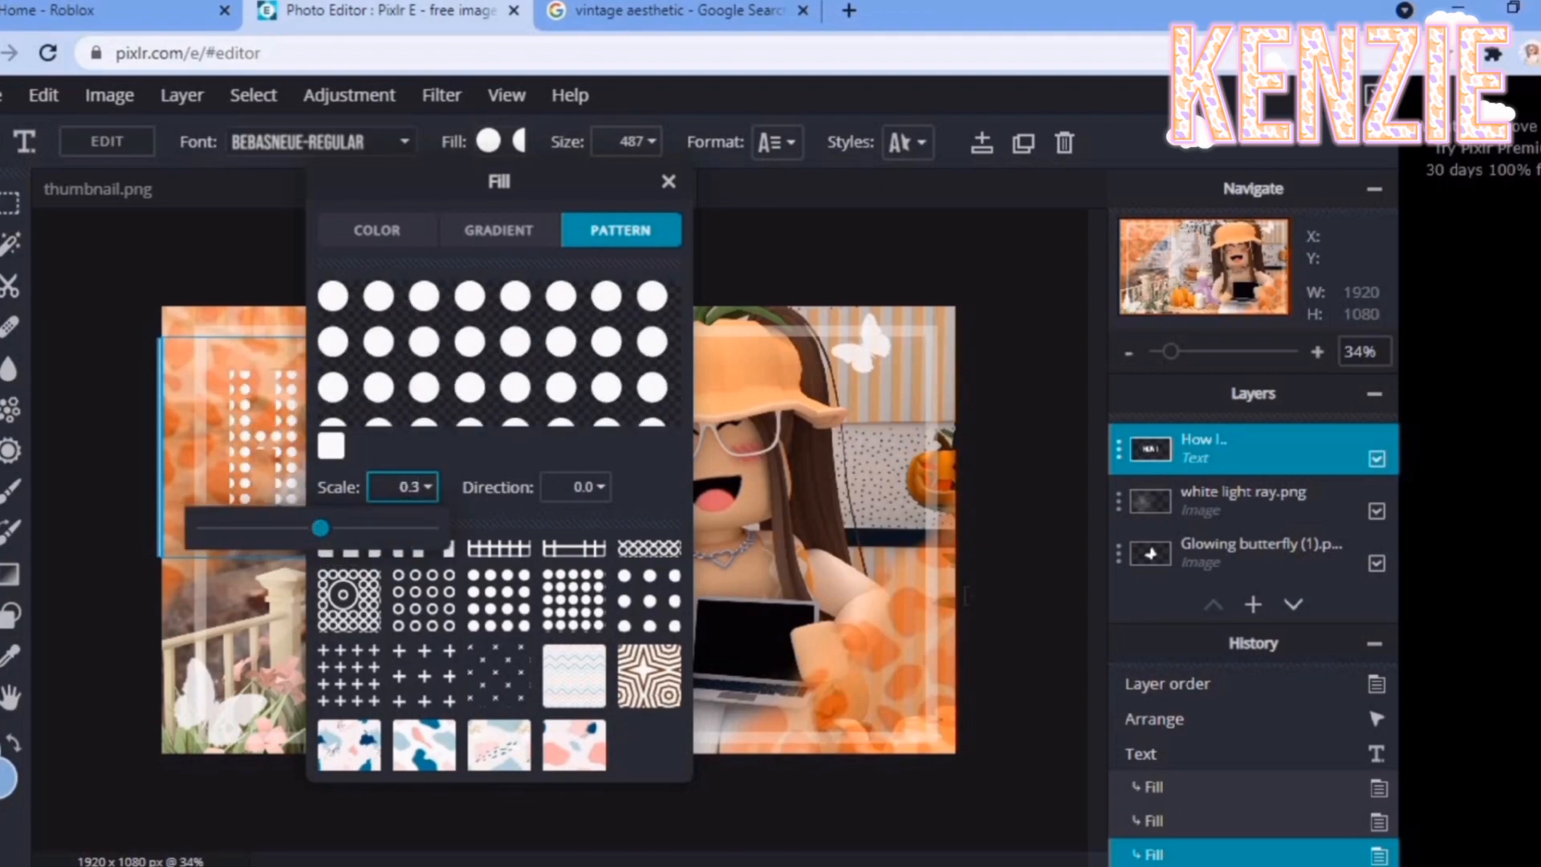
pyautogui.click(967, 595)
pyautogui.scroll(5, 410, 466)
pyautogui.scroll(-4, 409, 464)
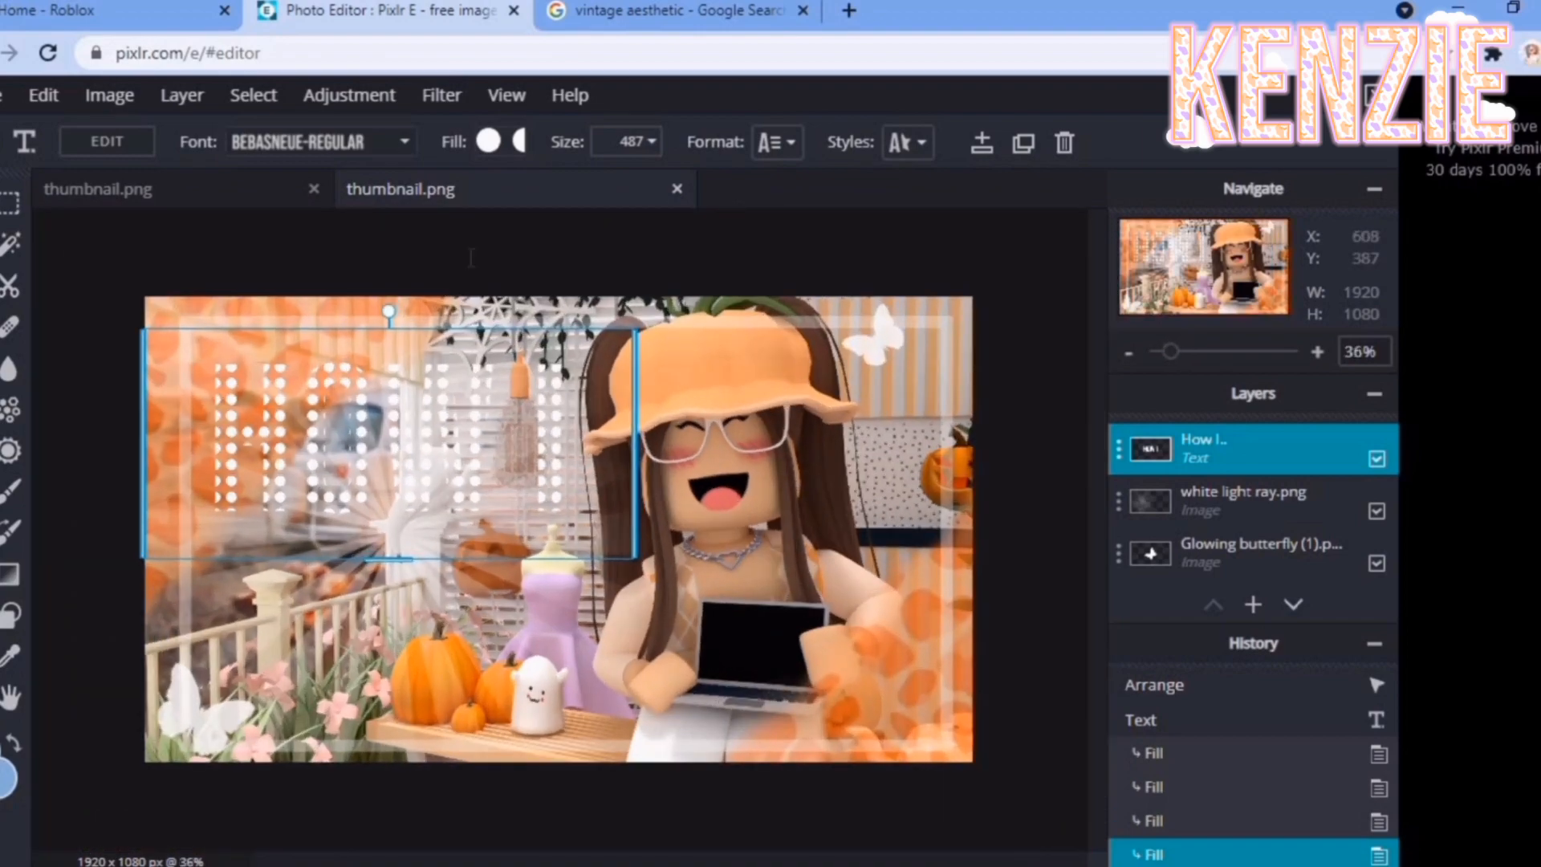
# Step: Replace the dot pattern on the "How I" text with a solid light orange fill, #FFA369
pyautogui.click(520, 144)
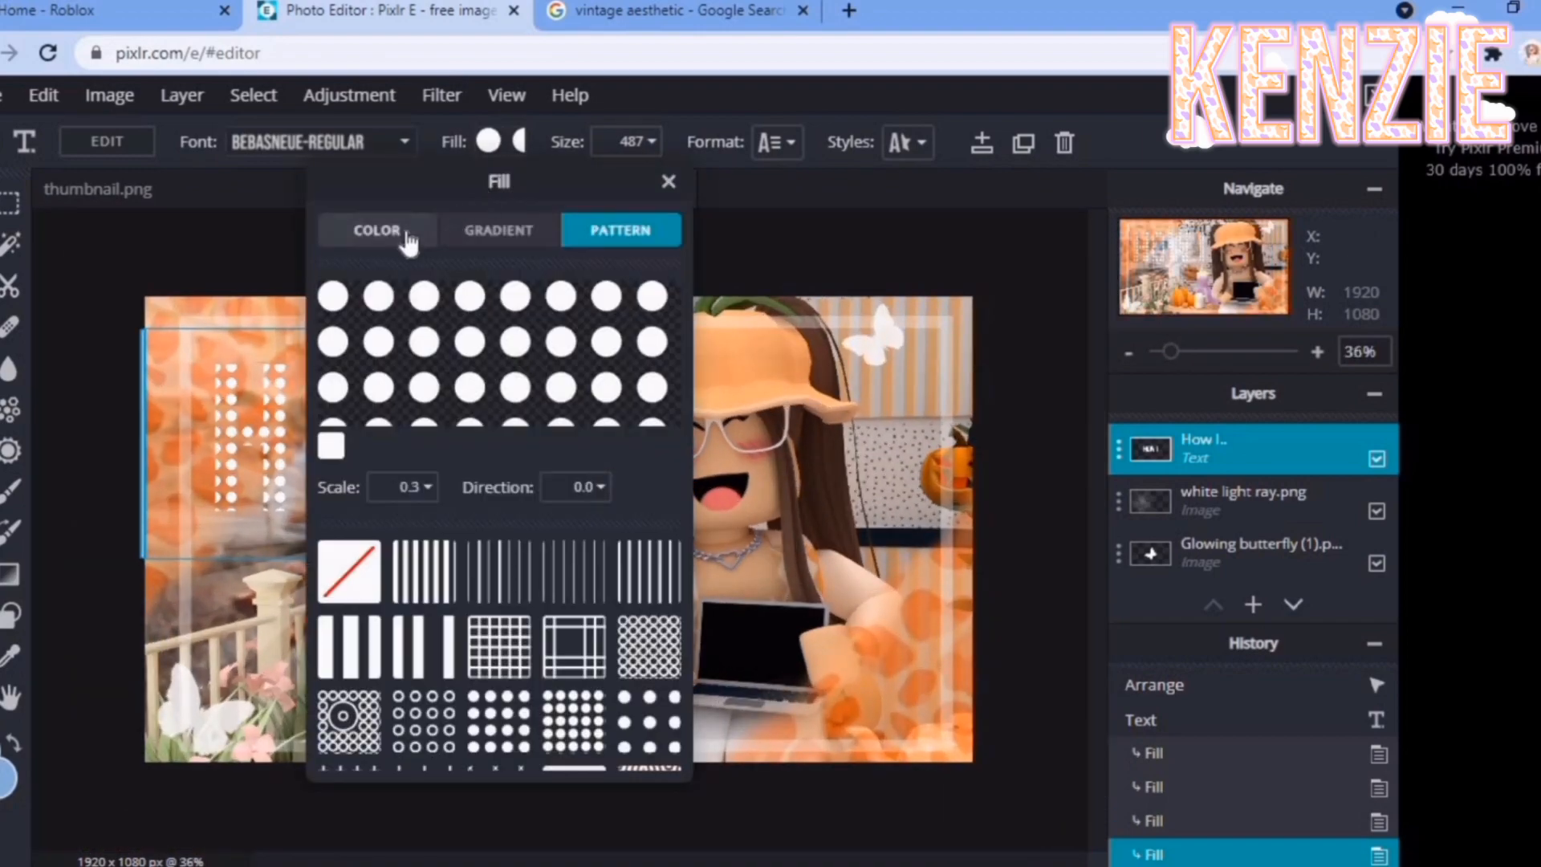
pyautogui.click(406, 239)
pyautogui.moveTo(388, 452); pyautogui.dragTo(343, 452)
pyautogui.moveTo(454, 234); pyautogui.dragTo(533, 138)
pyautogui.click(1031, 447)
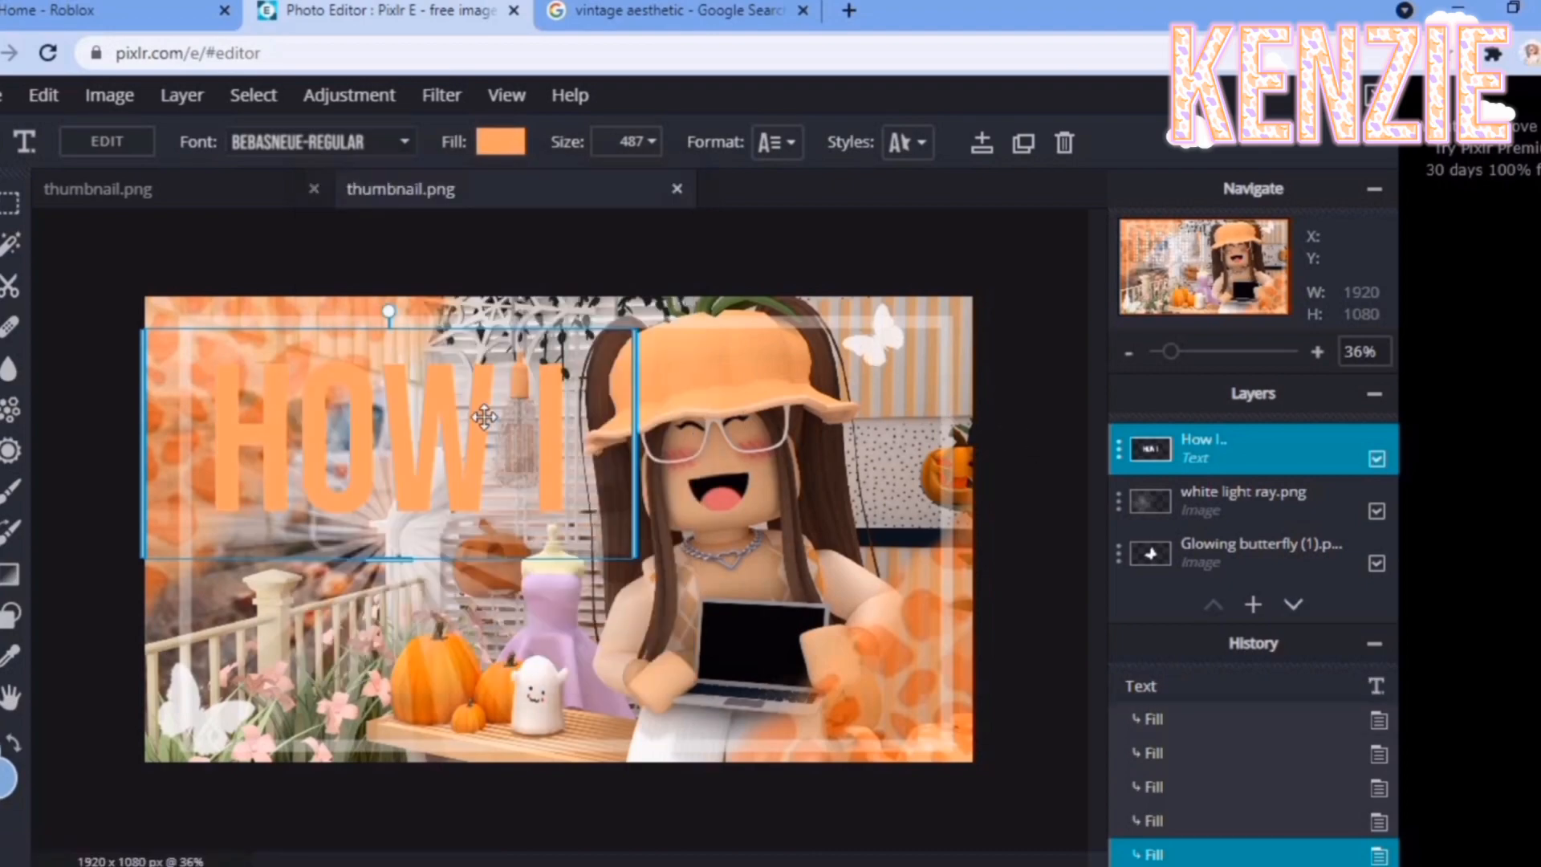
# Step: Duplicate the solid orange "How I" text layer
pyautogui.rightClick(426, 405)
pyautogui.click(518, 643)
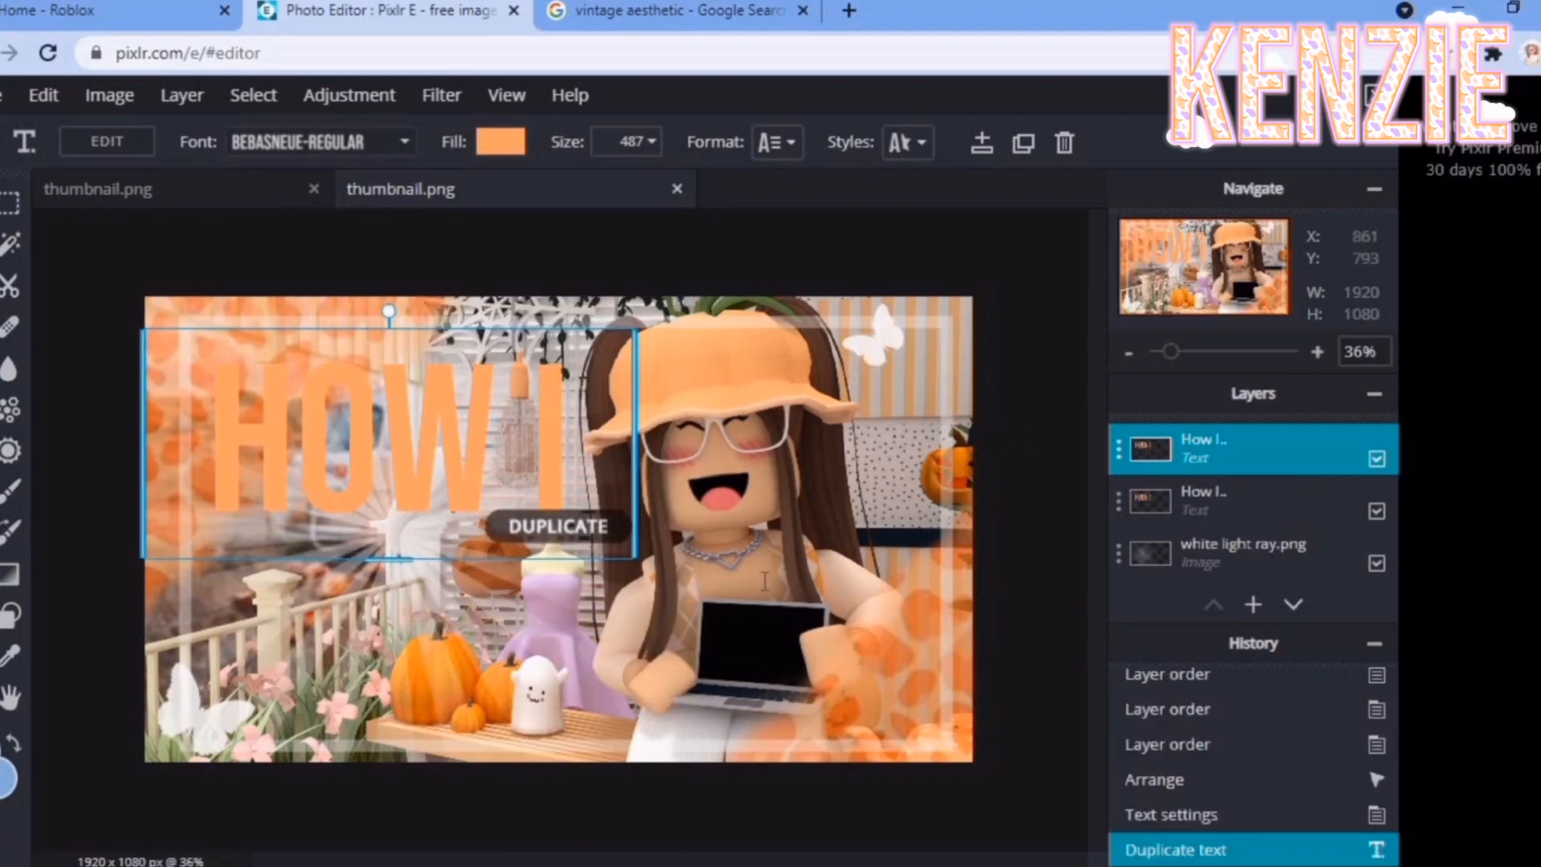
# Step: Try merging the duplicated "How I" text layer with the one below it, and undo the merge
pyautogui.click(1121, 452)
pyautogui.click(915, 746)
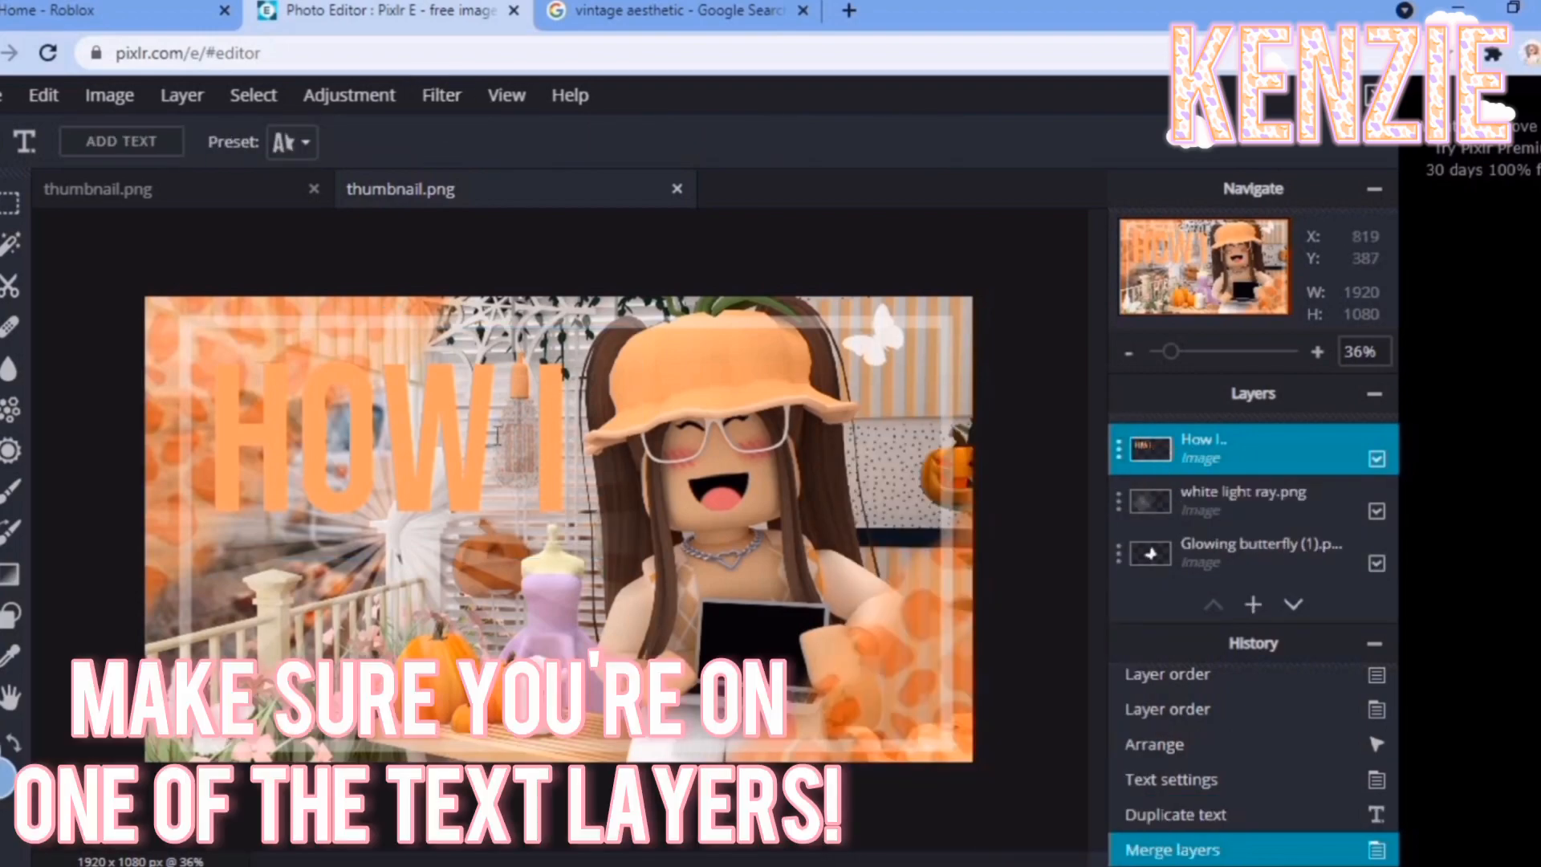
pyautogui.hotkey('ctrl', 'z')
# Step: Fill the lower "How I" text layer with the white dot pattern at a scale of 0.3
pyautogui.click(1216, 503)
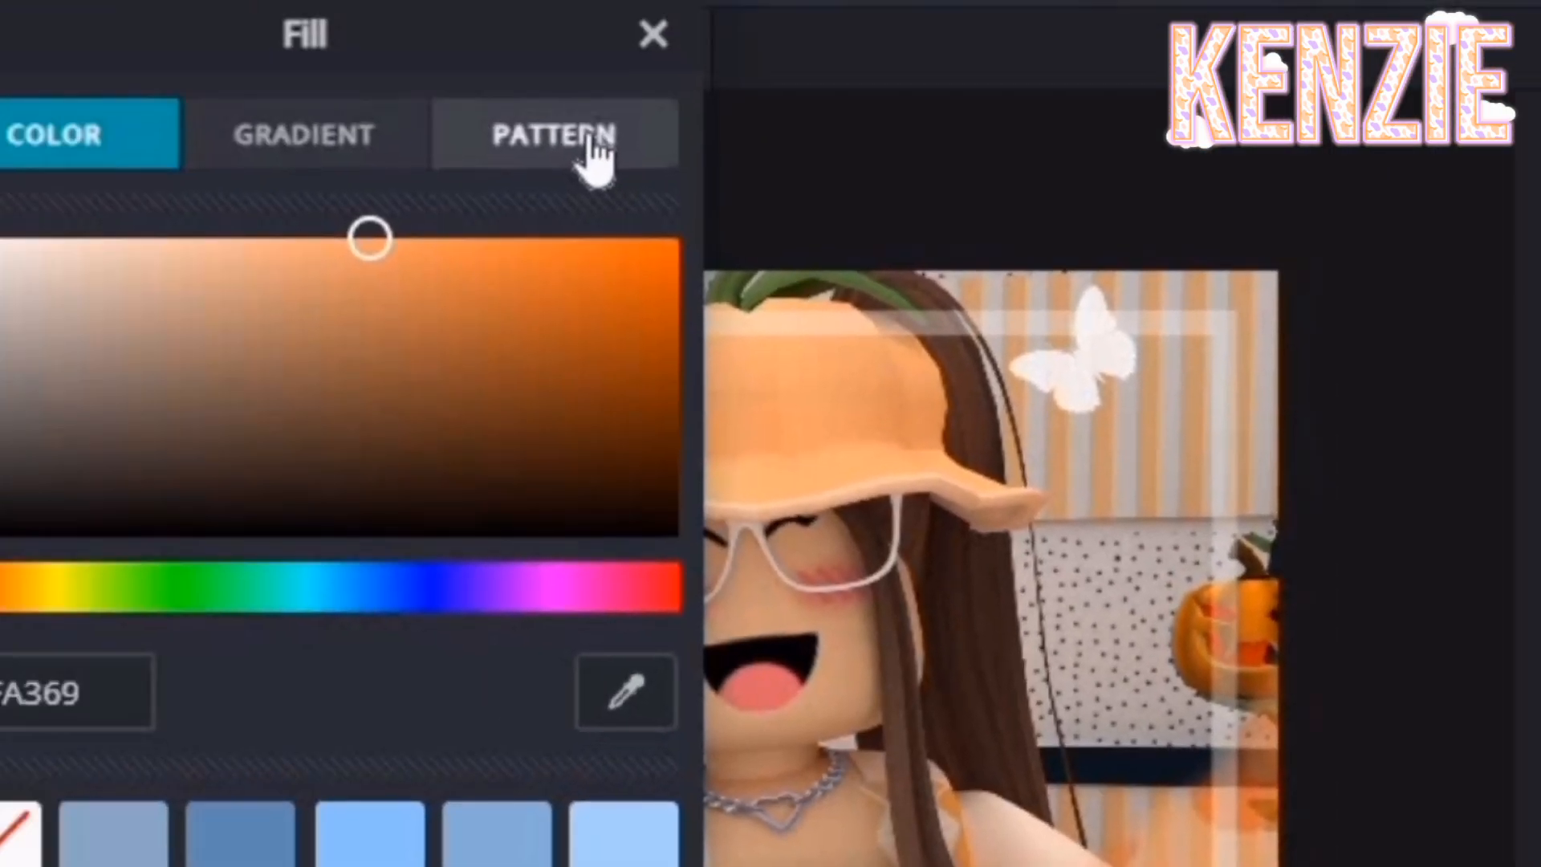
pyautogui.click(583, 138)
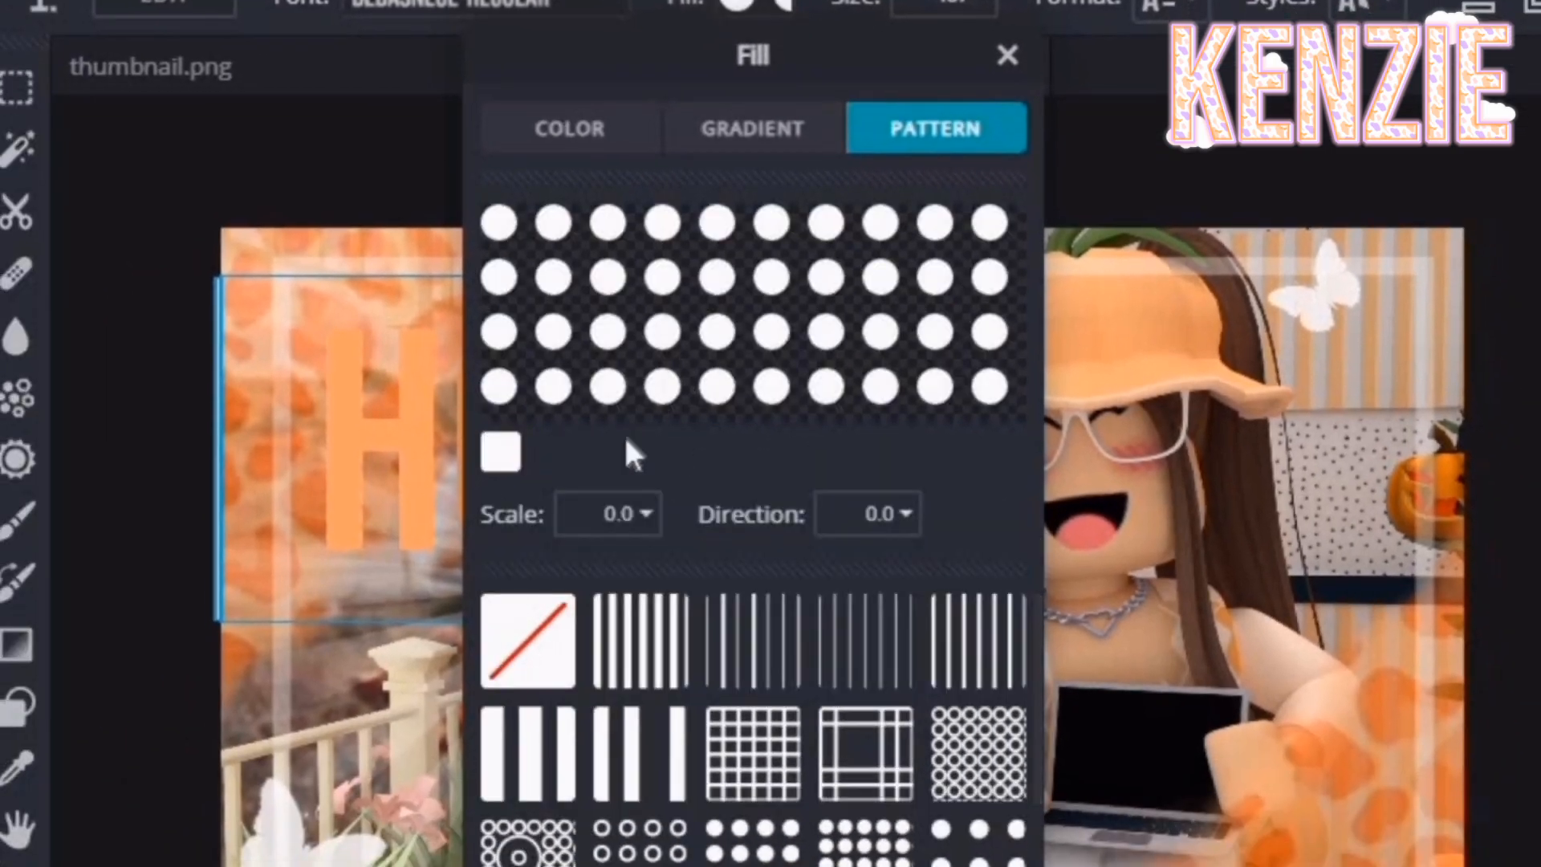
pyautogui.click(646, 514)
pyautogui.moveTo(495, 595); pyautogui.dragTo(482, 590)
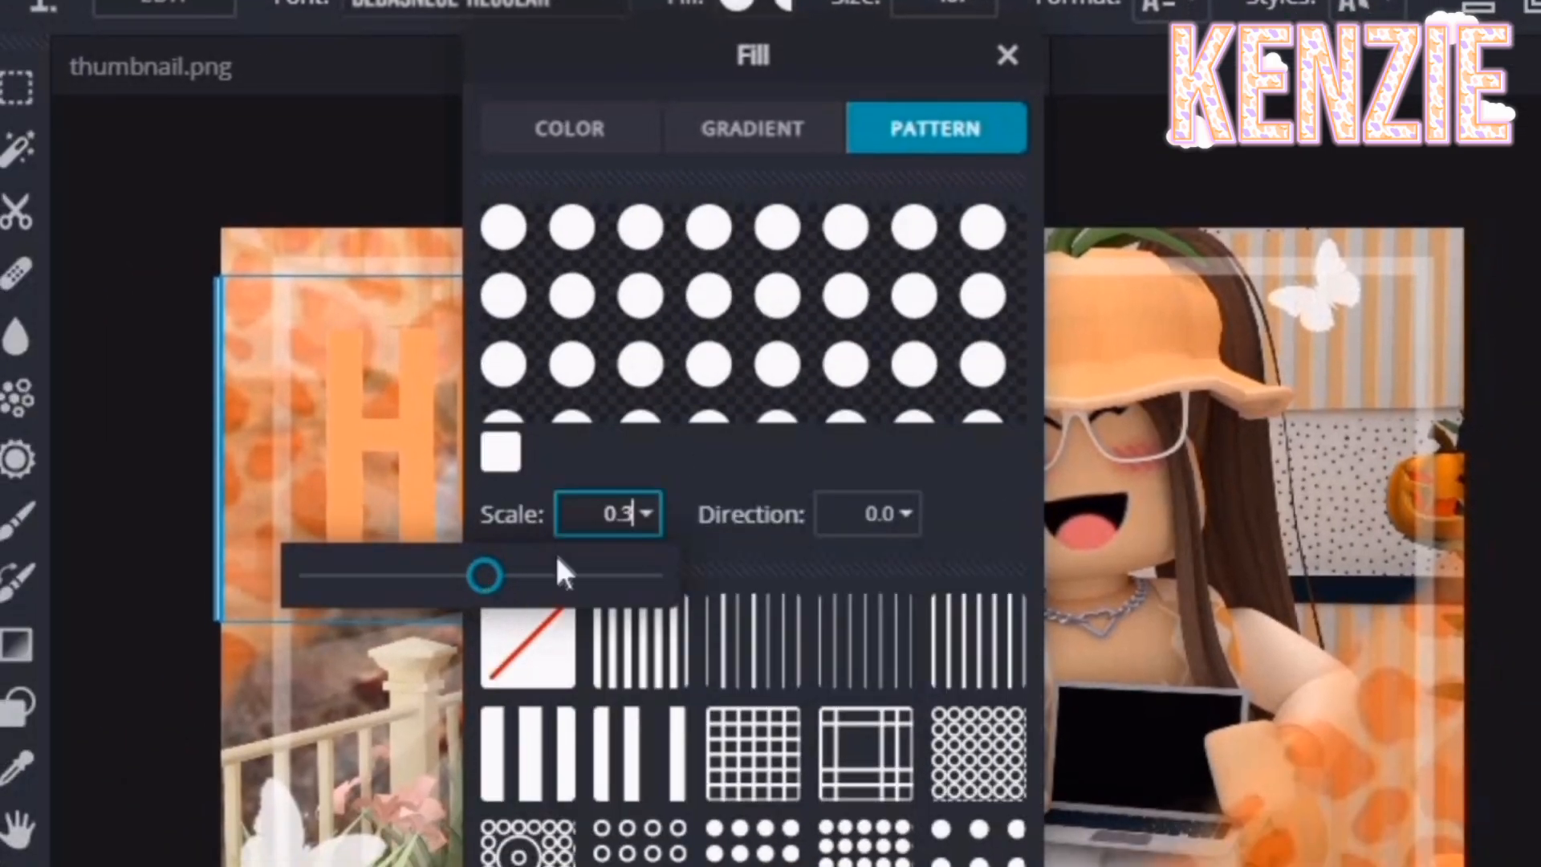
pyautogui.press('Tab')
pyautogui.moveTo(585, 591); pyautogui.dragTo(595, 591)
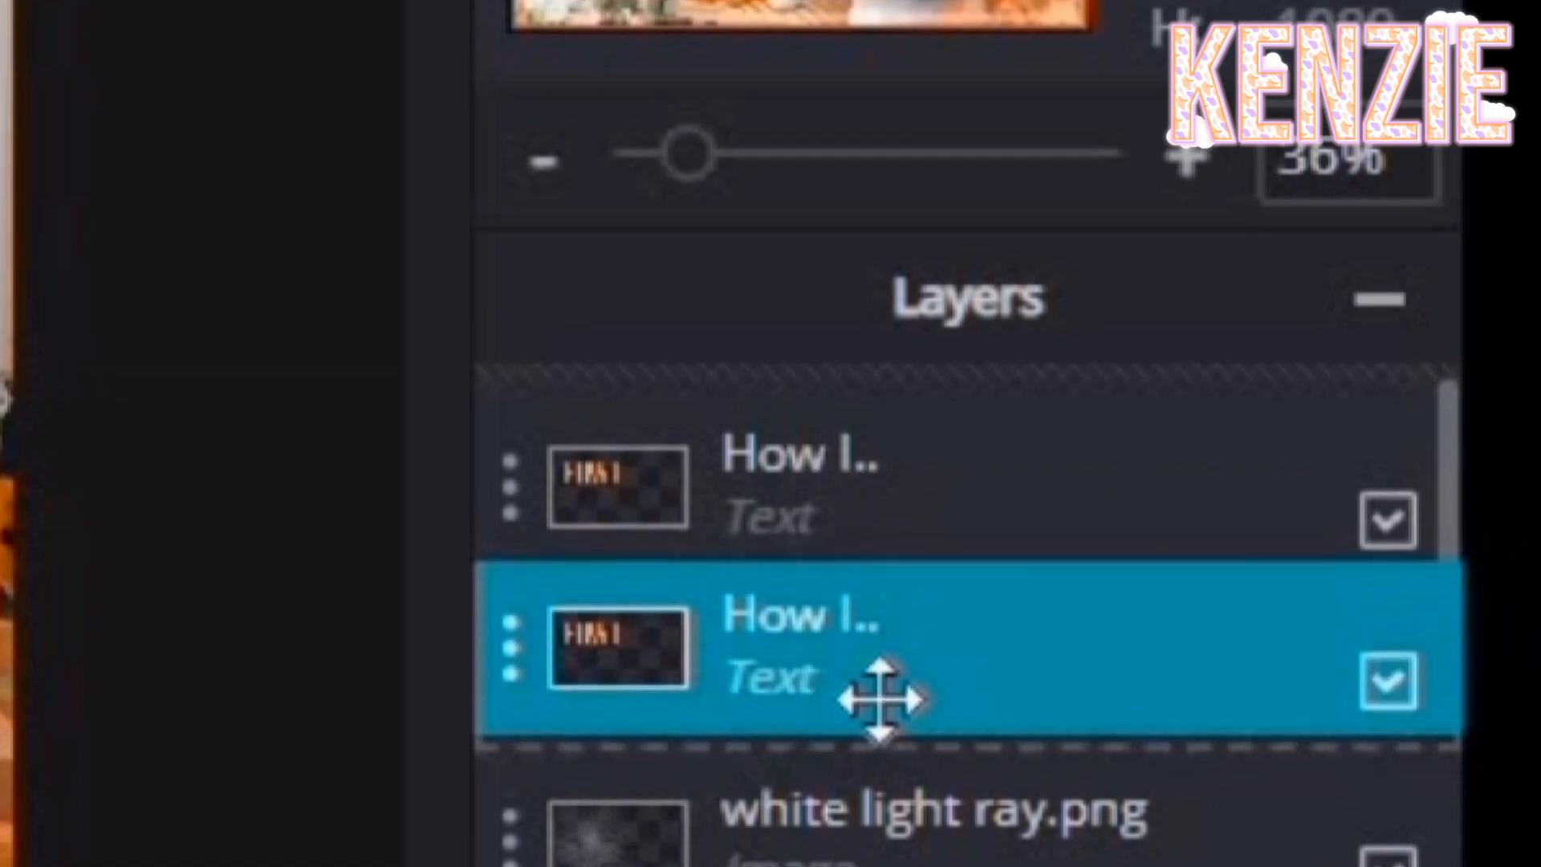
# Step: Move the dot-patterned "How I" layer above the solid orange "How I" layer
pyautogui.moveTo(880, 698); pyautogui.dragTo(912, 509)
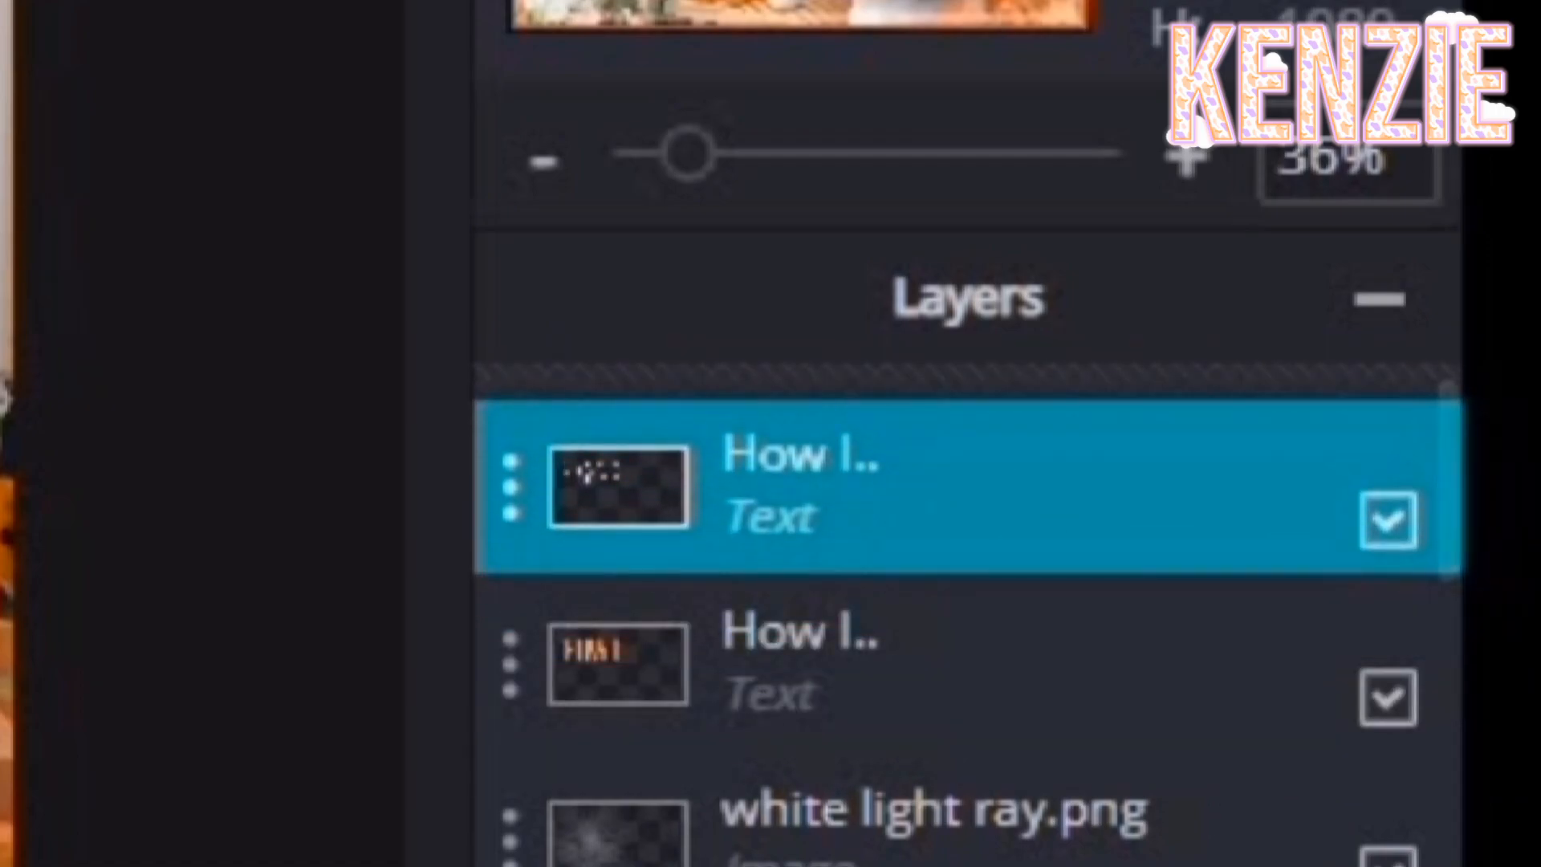
pyautogui.scroll(7, 489, 402)
pyautogui.scroll(-7, 552, 425)
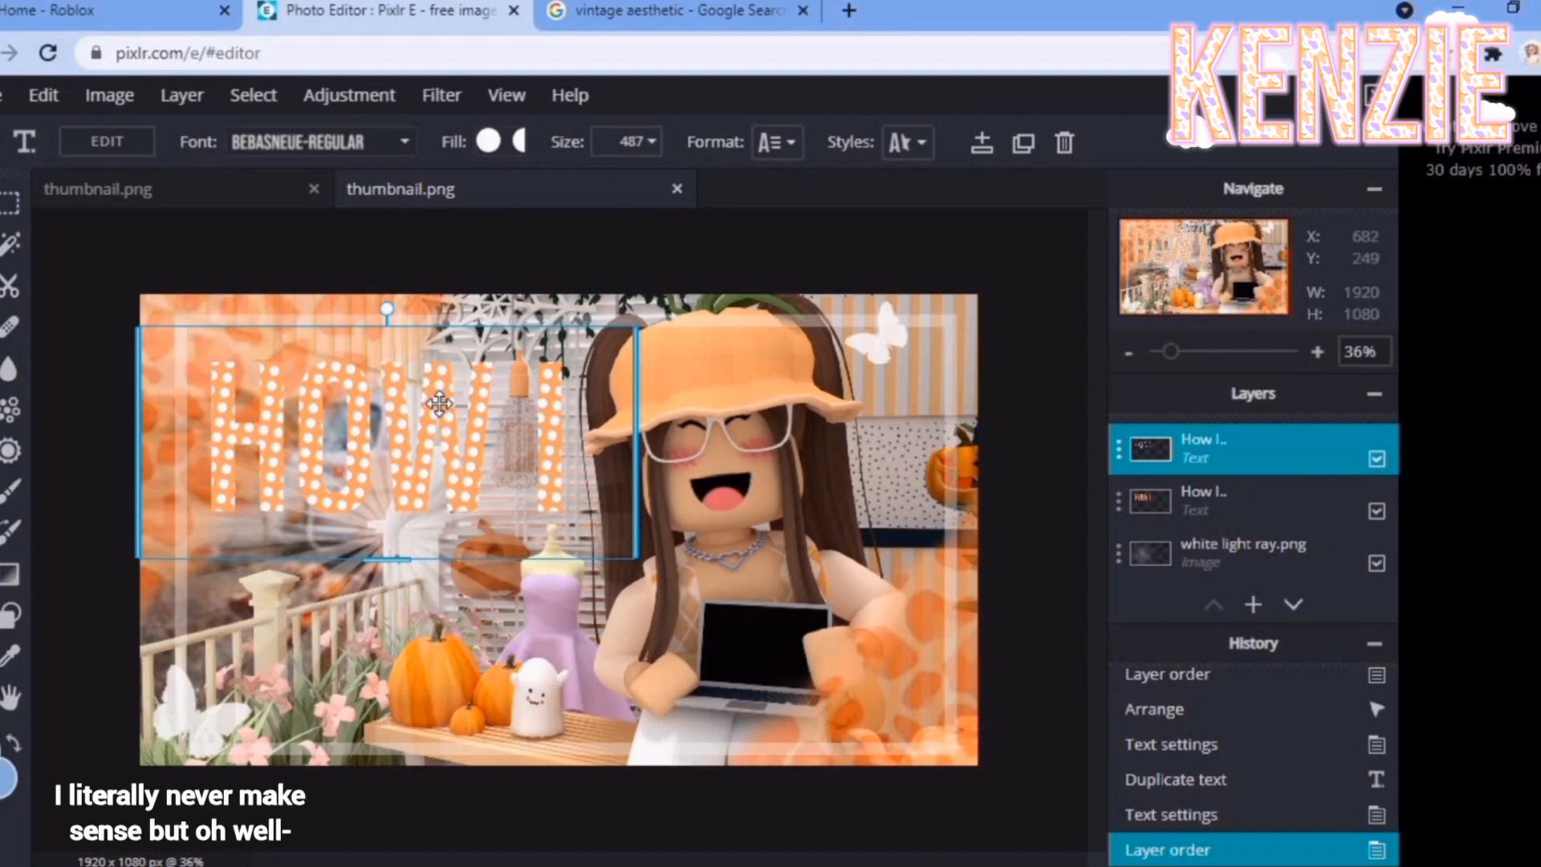
# Step: Undo the layer reordering, the text duplication and the text settings changes, back to the Arrange history entry
pyautogui.scroll(4, 439, 404)
pyautogui.scroll(-3, 437, 410)
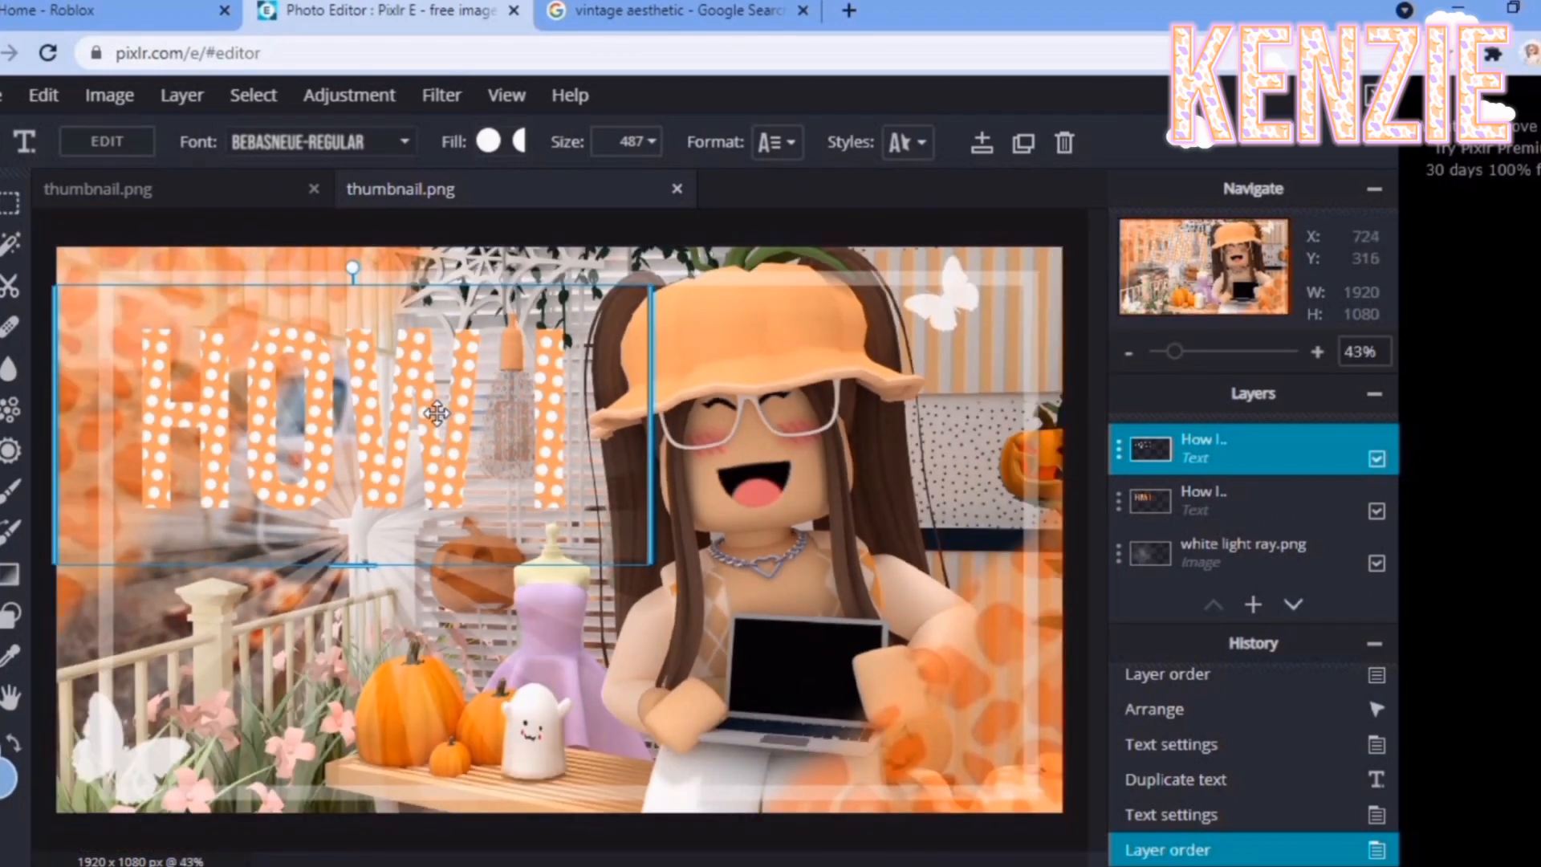
pyautogui.hotkey('ctrl', 'z')
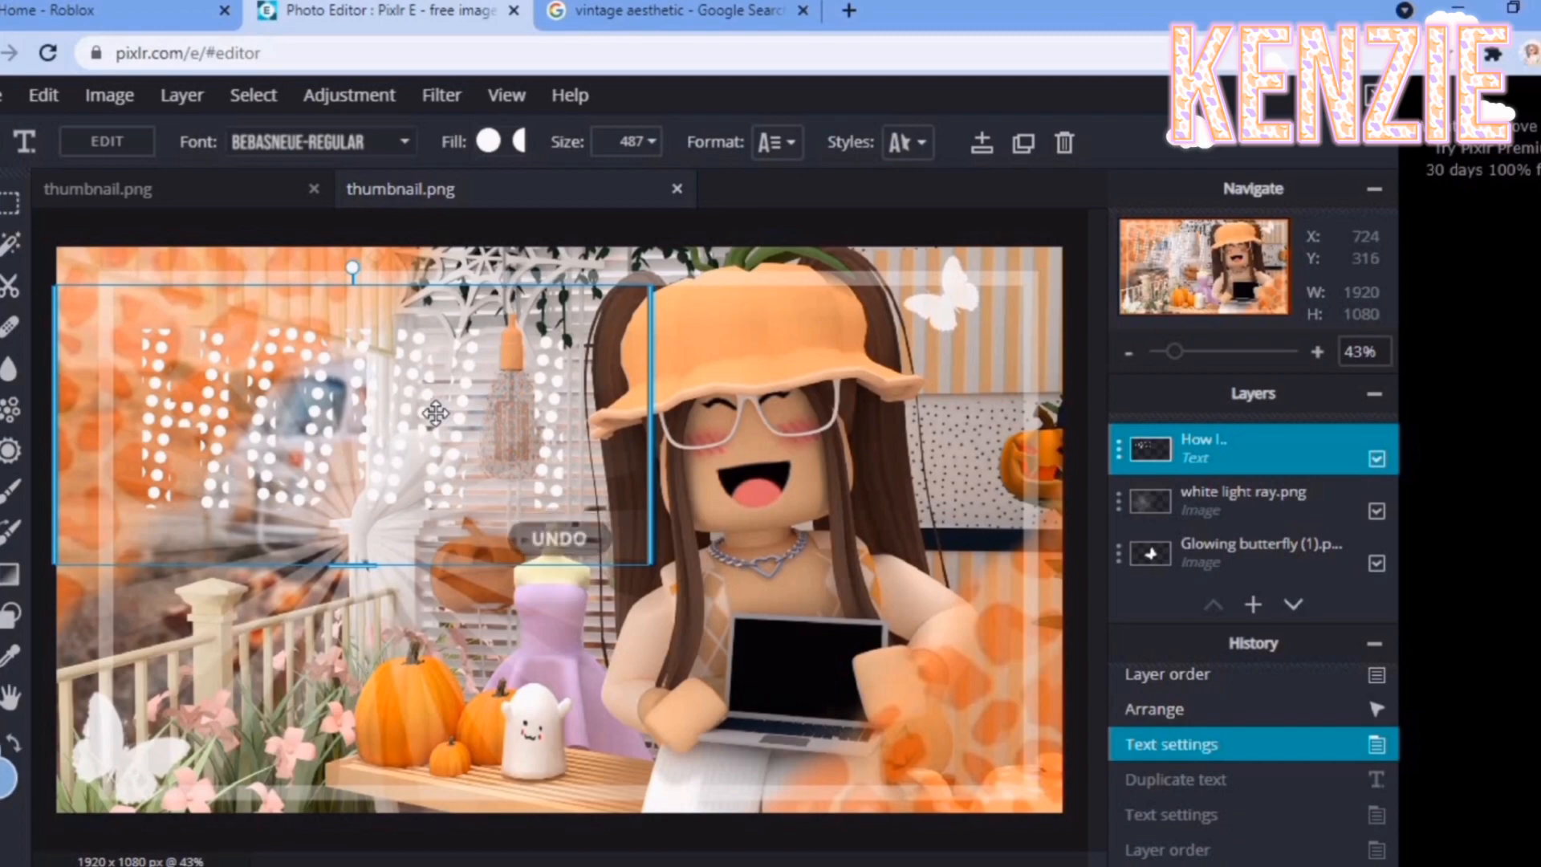
pyautogui.hotkey('ctrl', 'z')
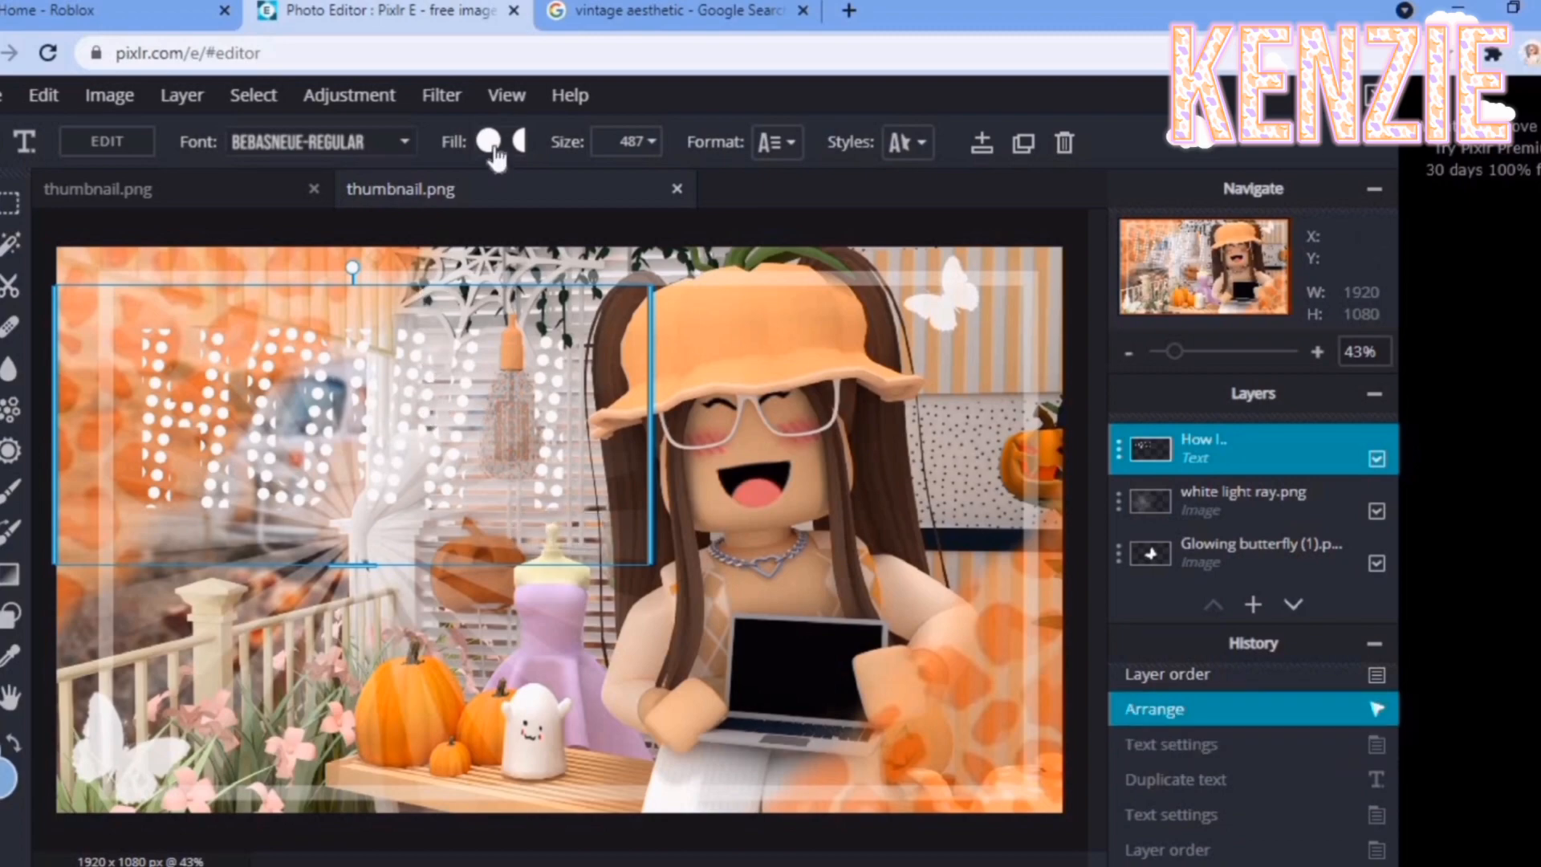
# Step: Fill the "How I" text with a linear gradient running from white to light orange
pyautogui.click(488, 143)
pyautogui.click(371, 230)
pyautogui.click(498, 229)
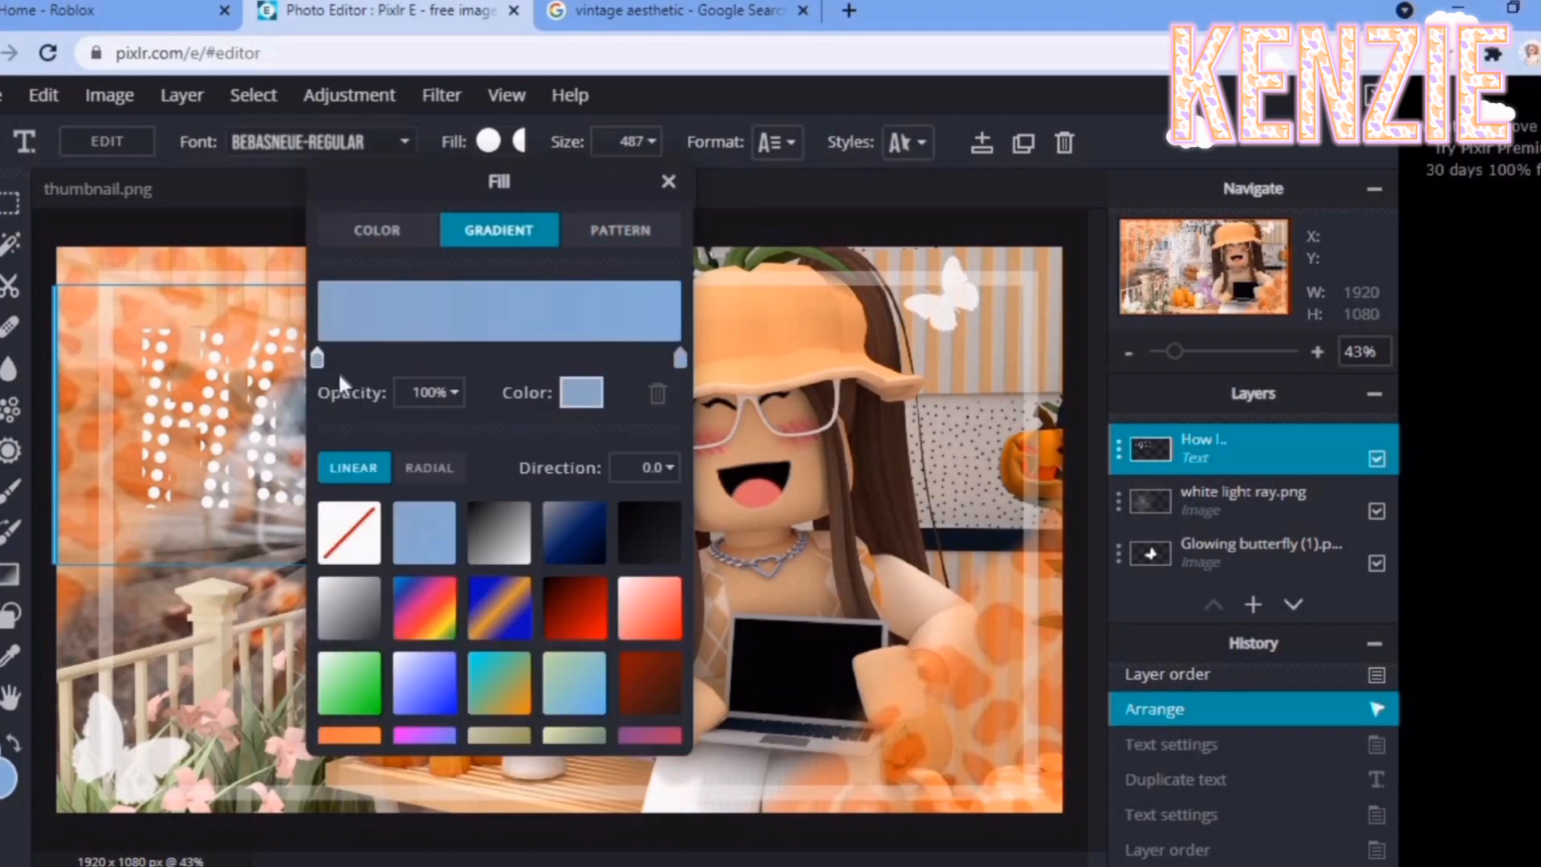
pyautogui.click(318, 358)
pyautogui.click(581, 402)
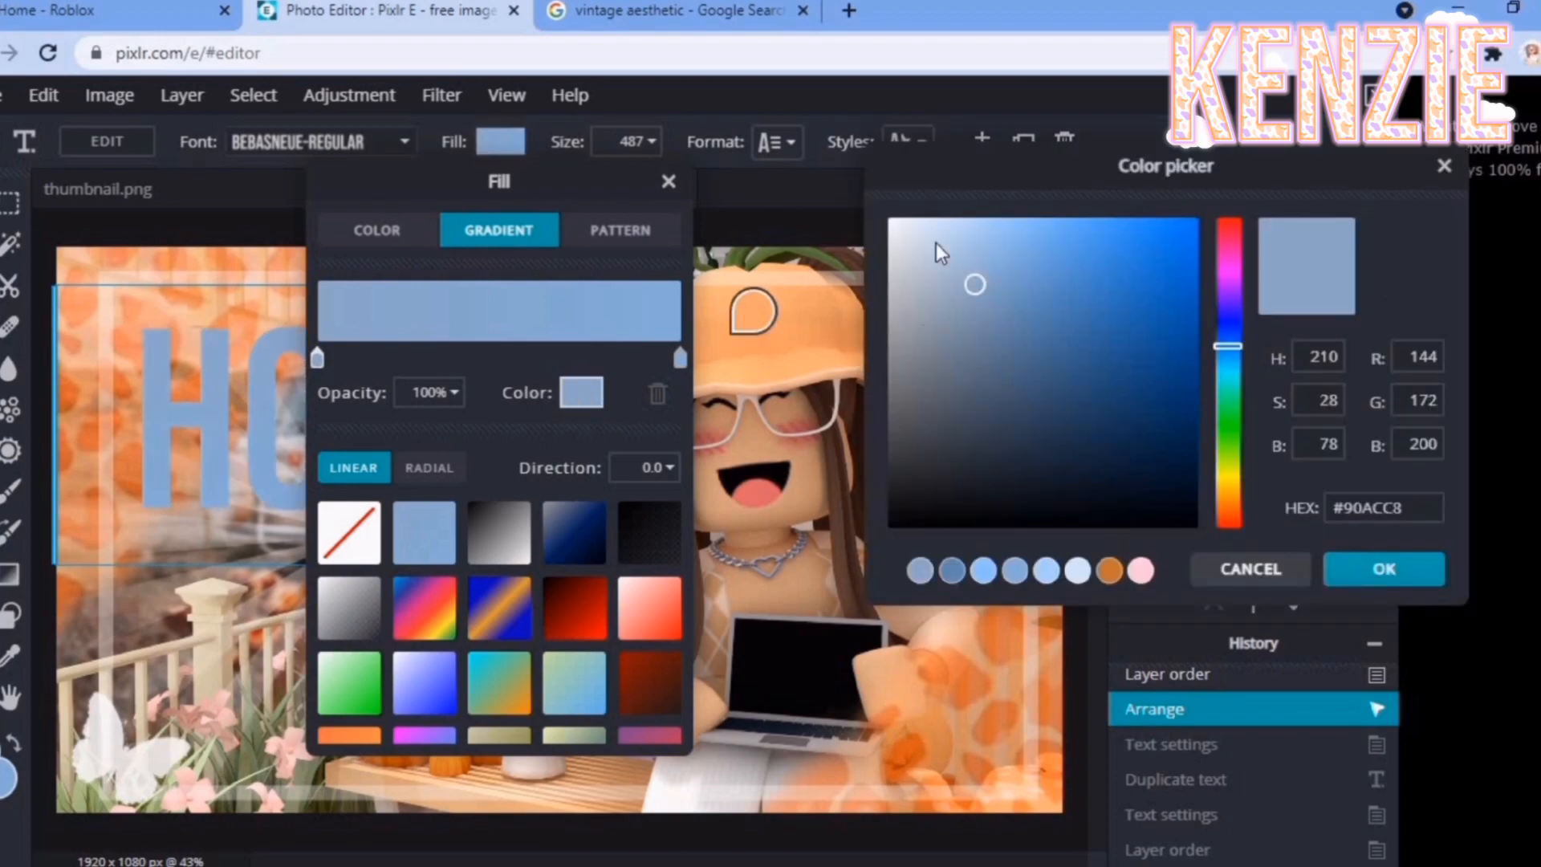
pyautogui.click(887, 218)
pyautogui.click(1375, 571)
pyautogui.click(680, 357)
pyautogui.click(582, 392)
pyautogui.click(1003, 257)
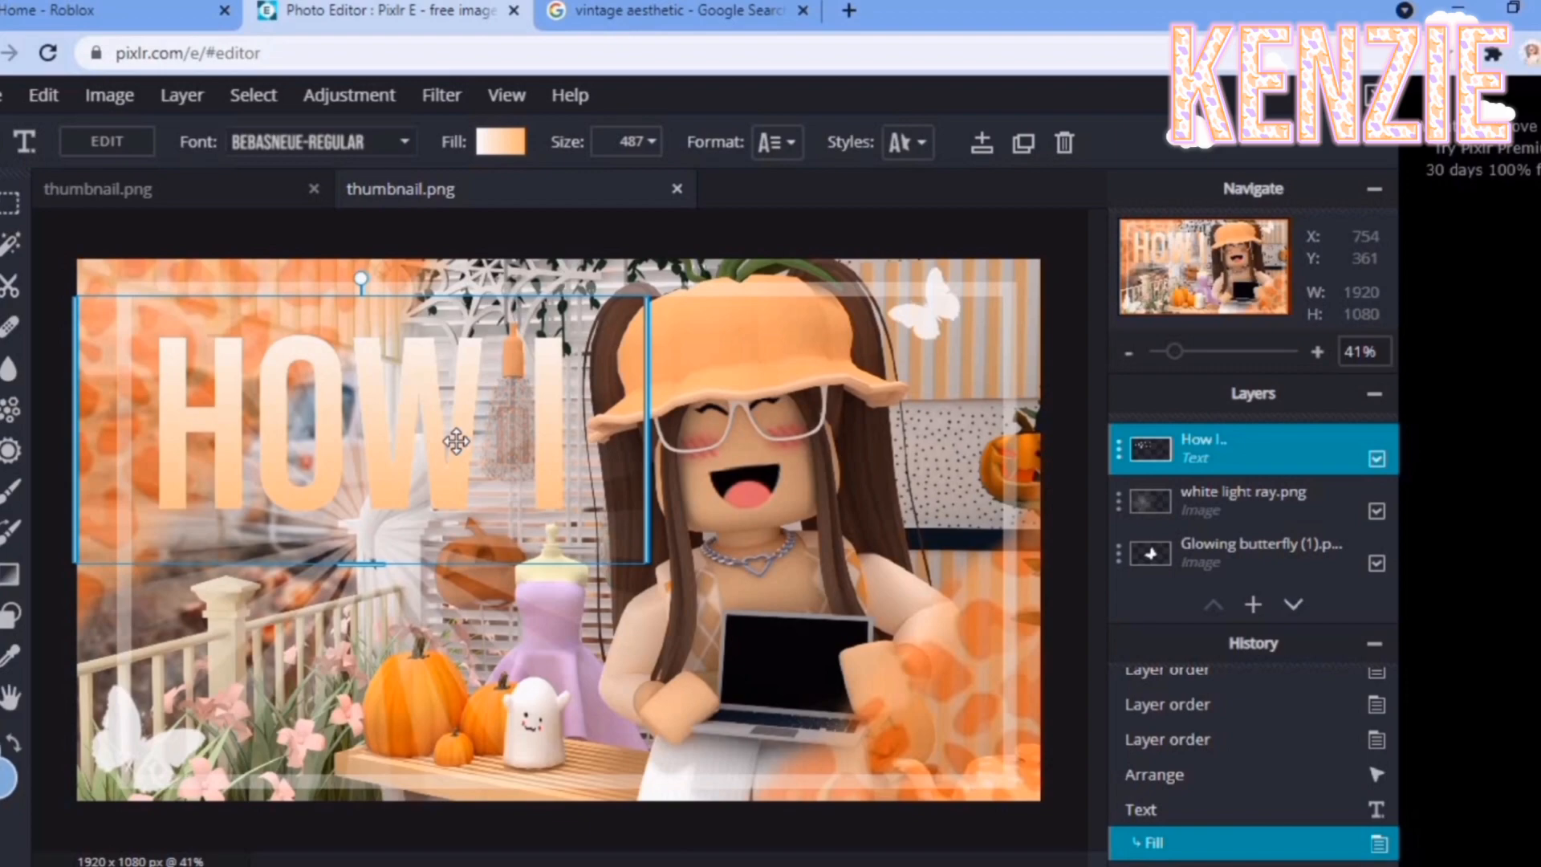
# Step: Duplicate the gradient-filled "How I" text layer and merge the copy down into the original
pyautogui.rightClick(425, 442)
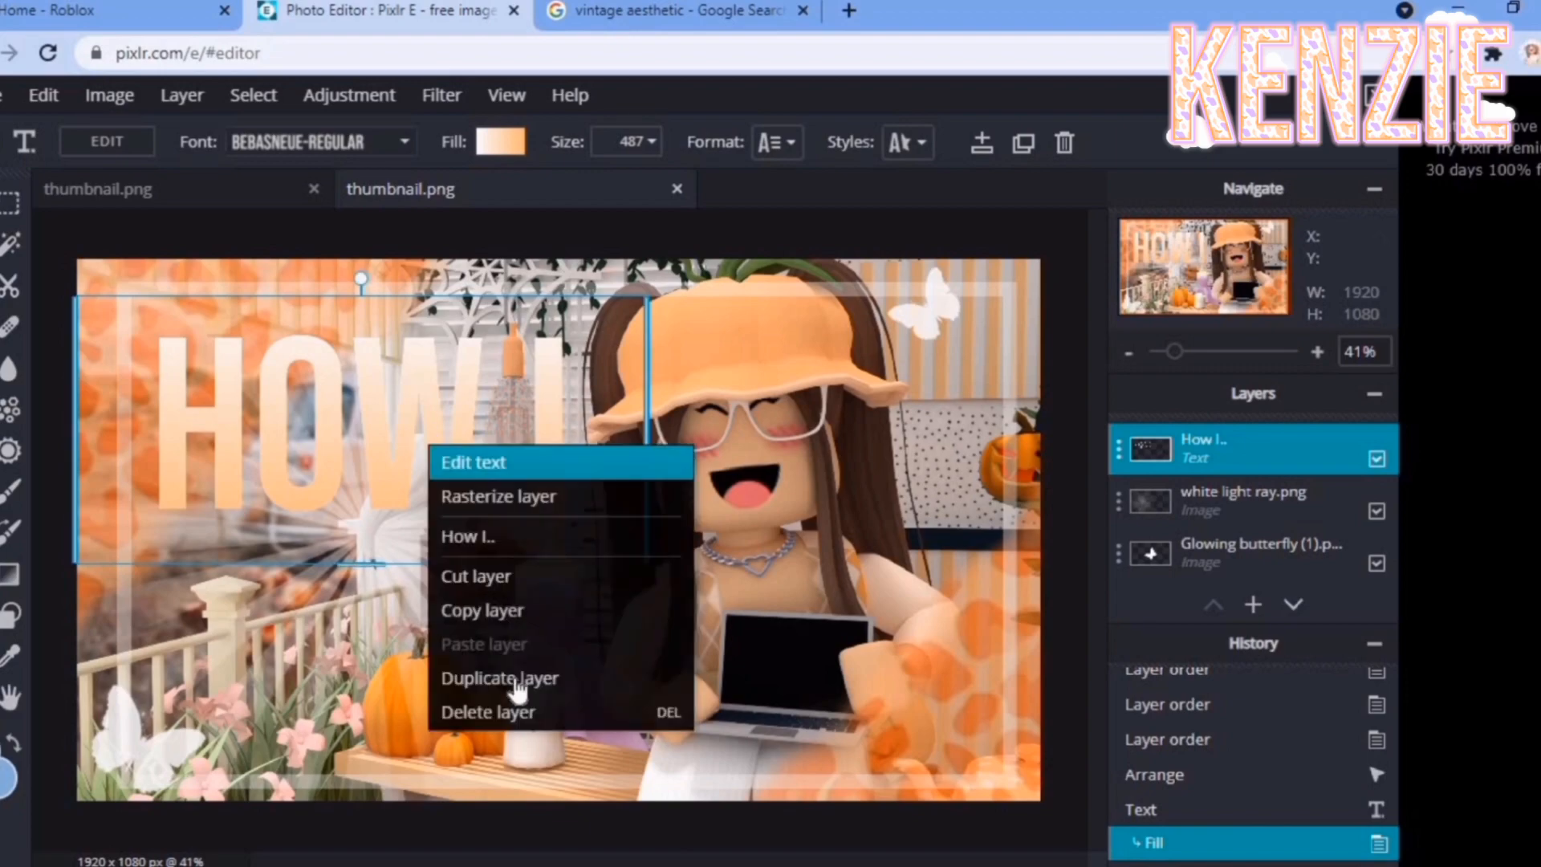
pyautogui.click(516, 676)
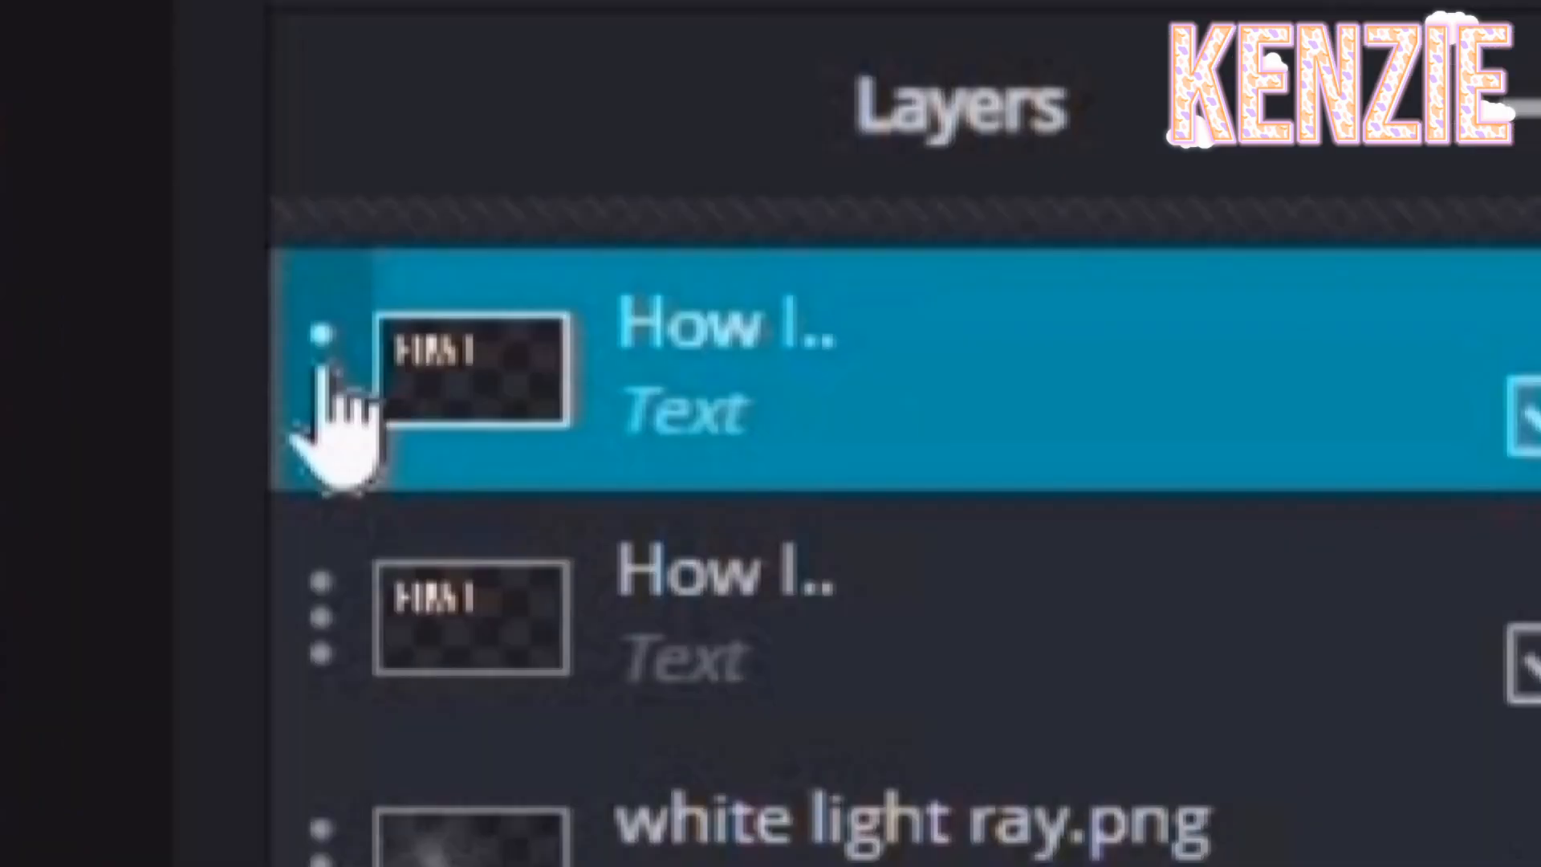
pyautogui.click(1117, 446)
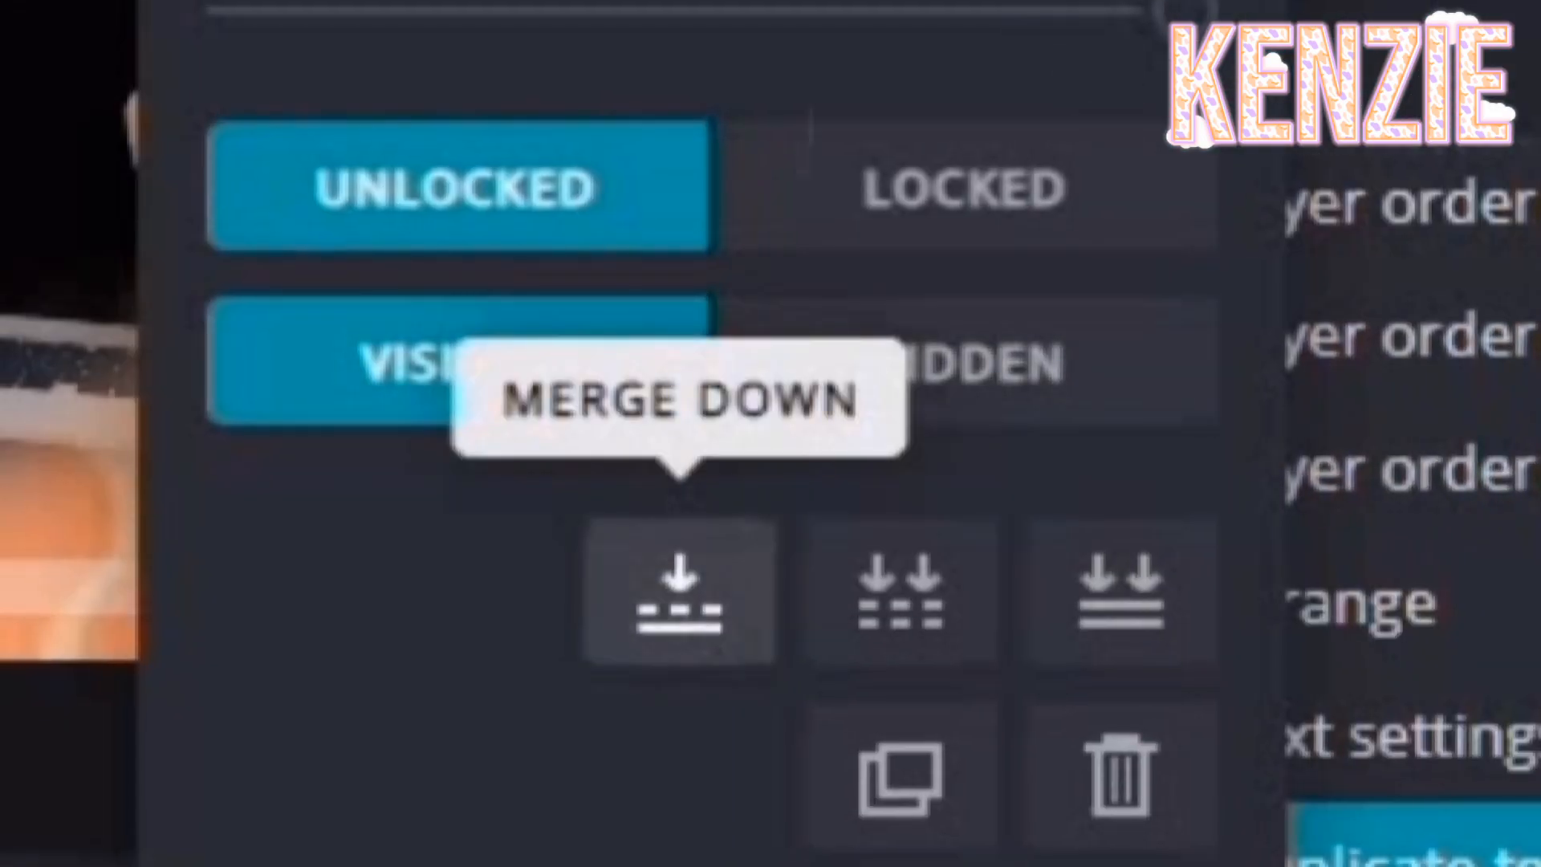
pyautogui.click(678, 590)
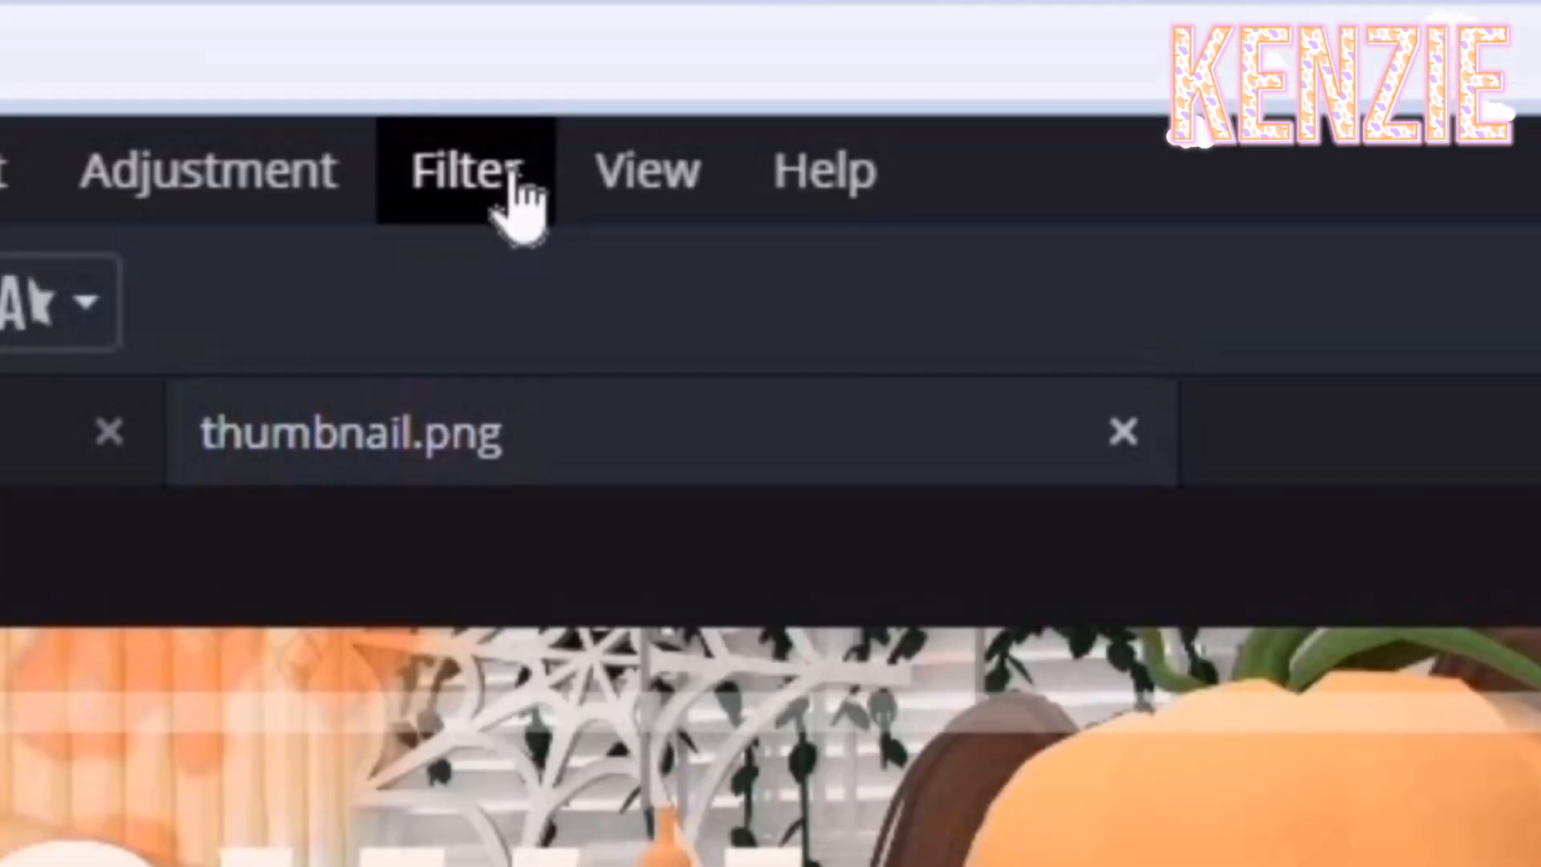
# Step: Apply an inner glow to the merged "How I" text in orange #FF9B59, with size 20 px, feather 100% and opacity 69%
pyautogui.click(502, 181)
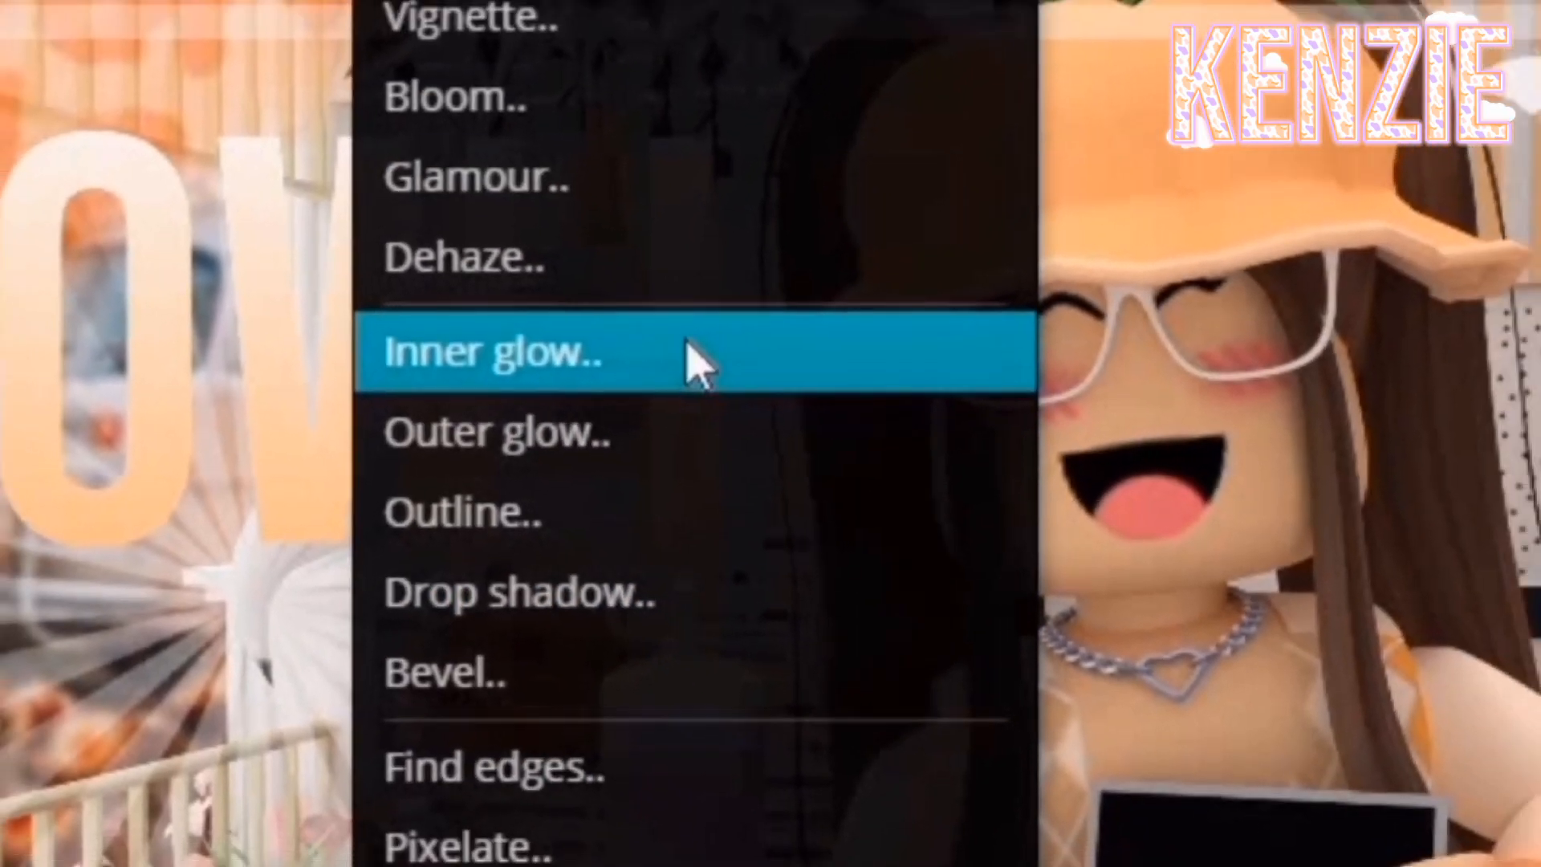
pyautogui.click(737, 341)
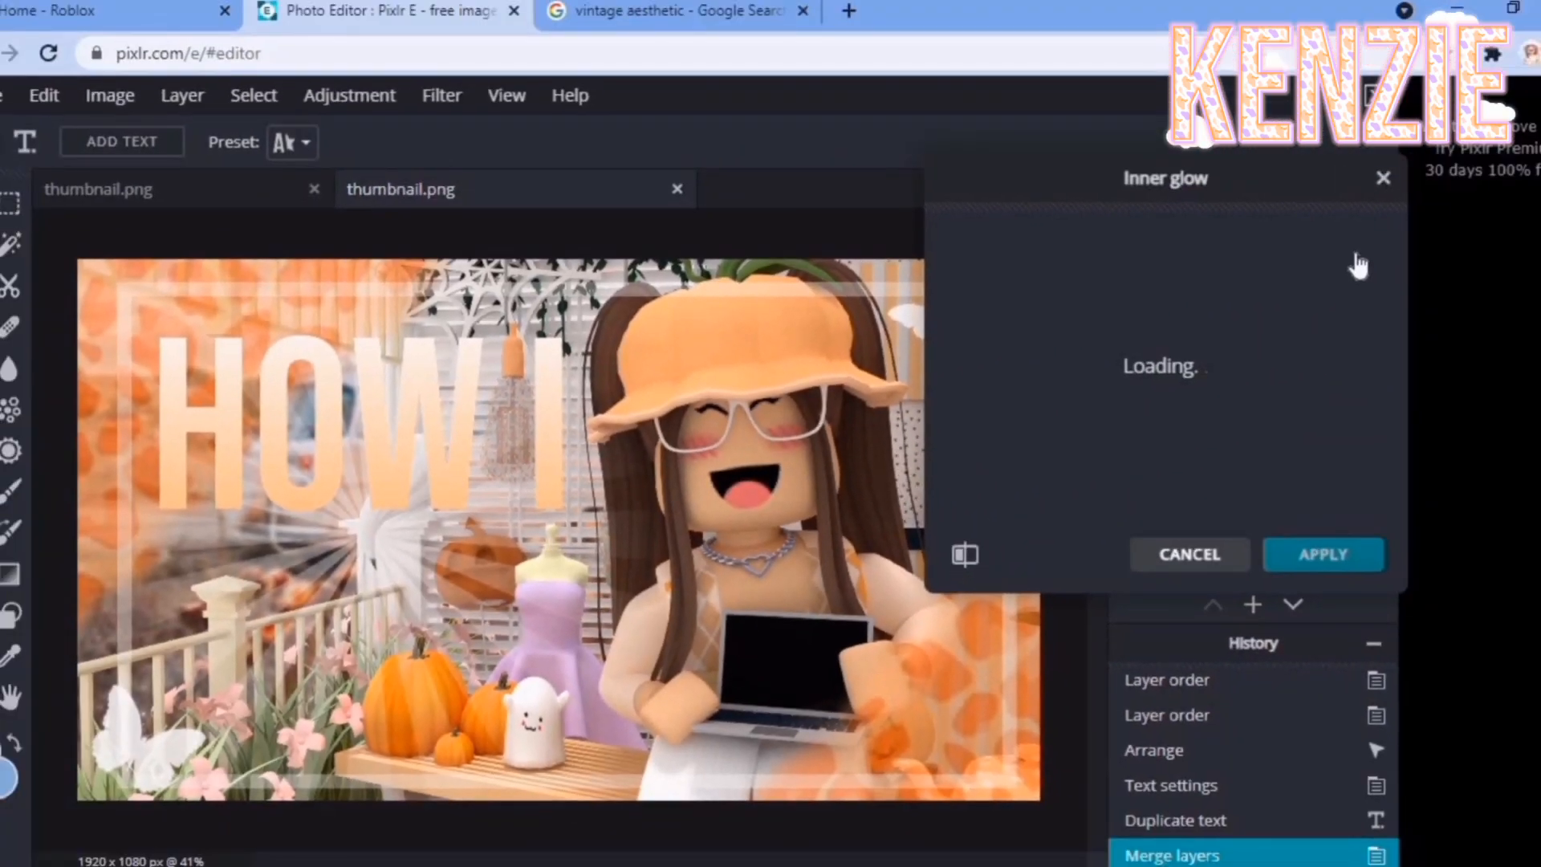
pyautogui.click(1286, 363)
pyautogui.click(1227, 501)
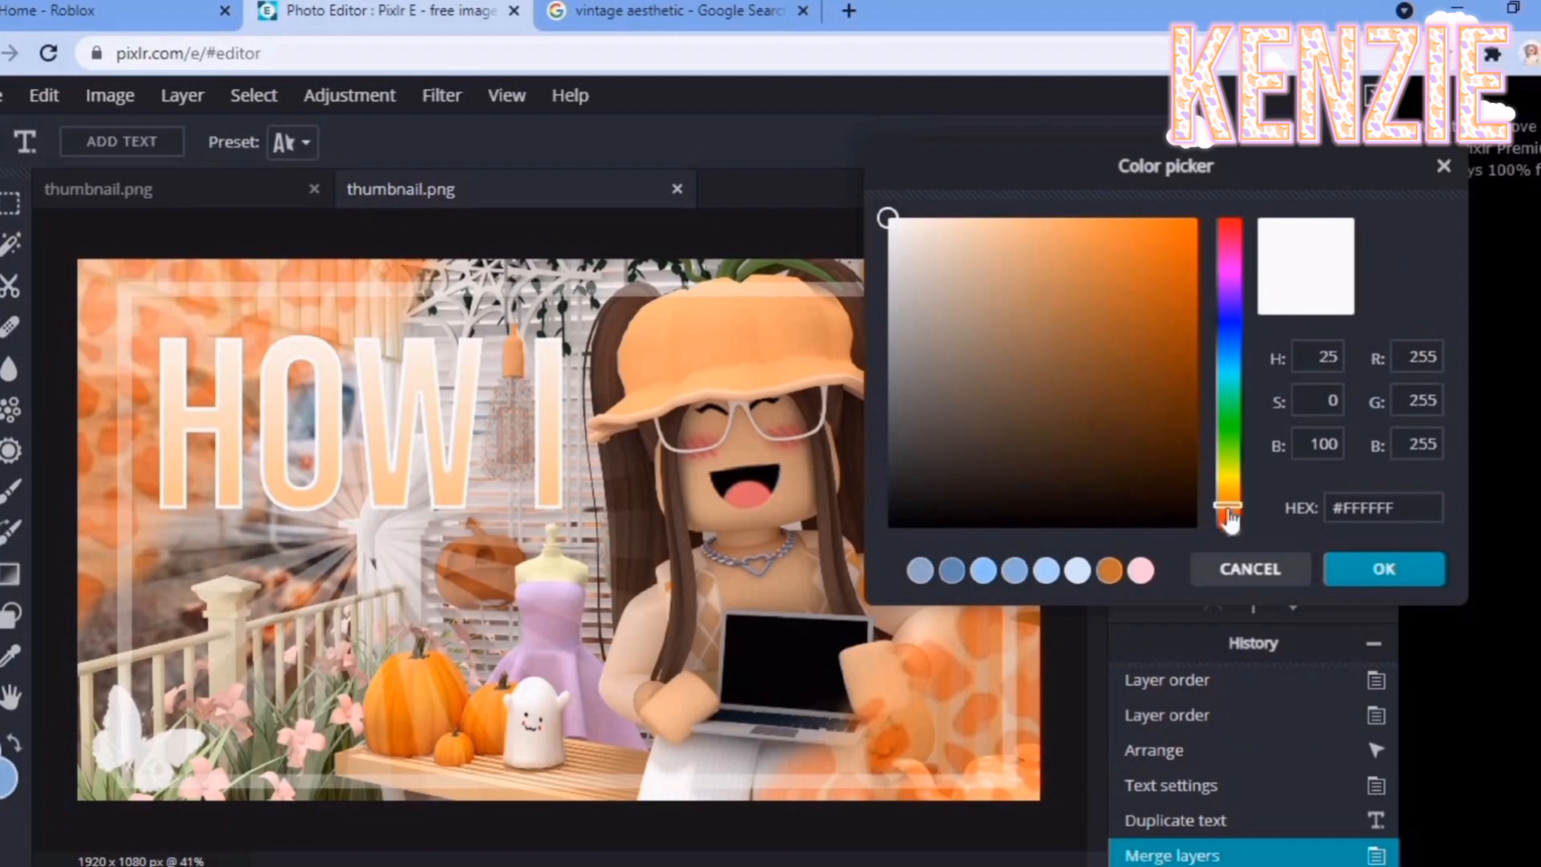
pyautogui.click(1088, 217)
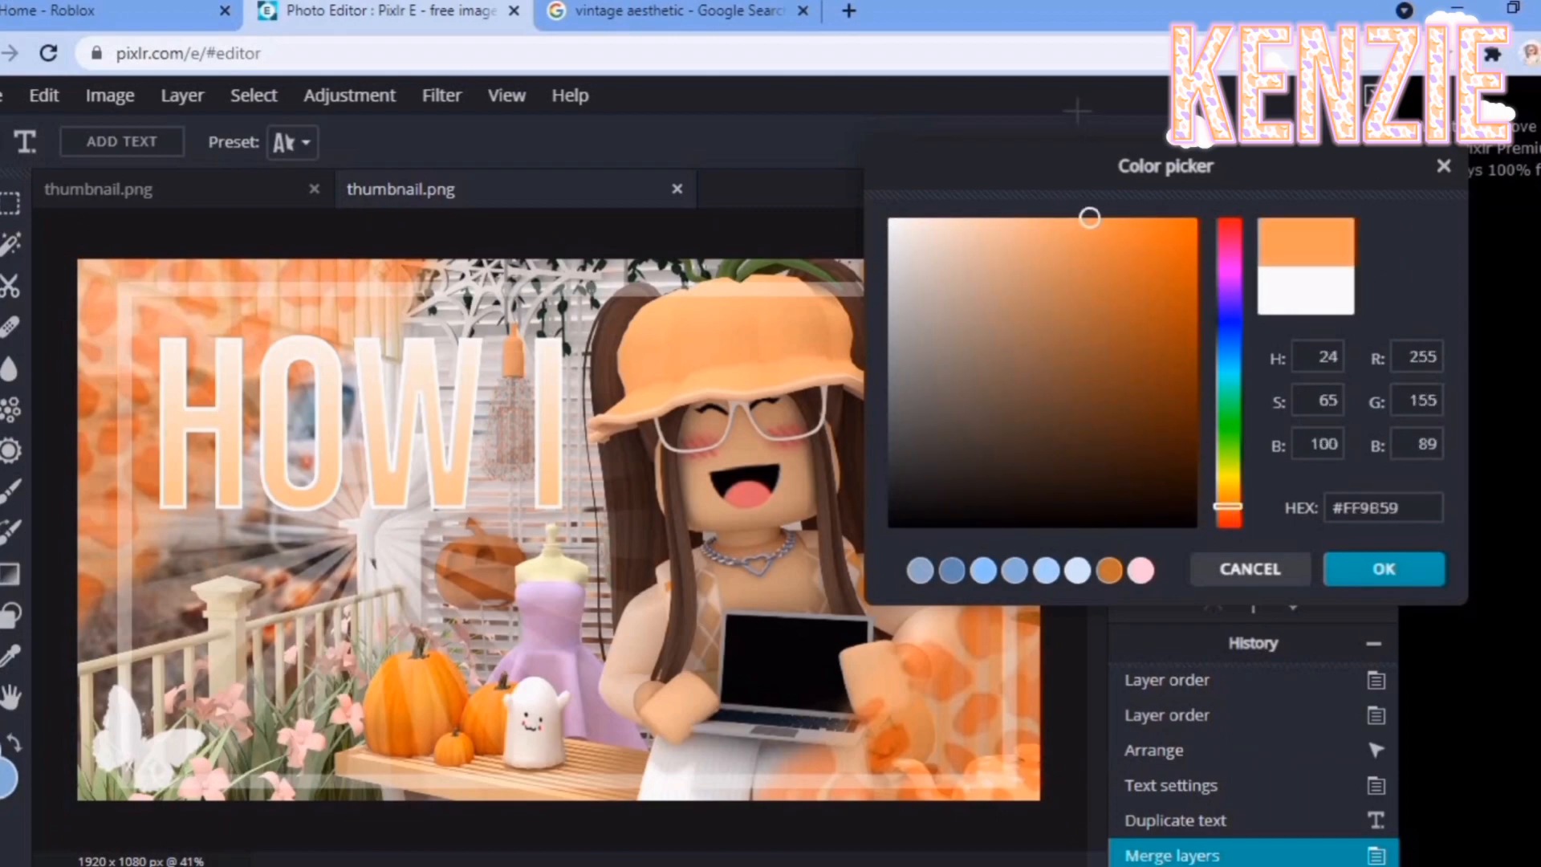
pyautogui.click(1394, 578)
pyautogui.moveTo(1000, 347)
pyautogui.mouseDown()
pyautogui.moveTo(1047, 349)
pyautogui.moveTo(1015, 345)
pyautogui.mouseUp()
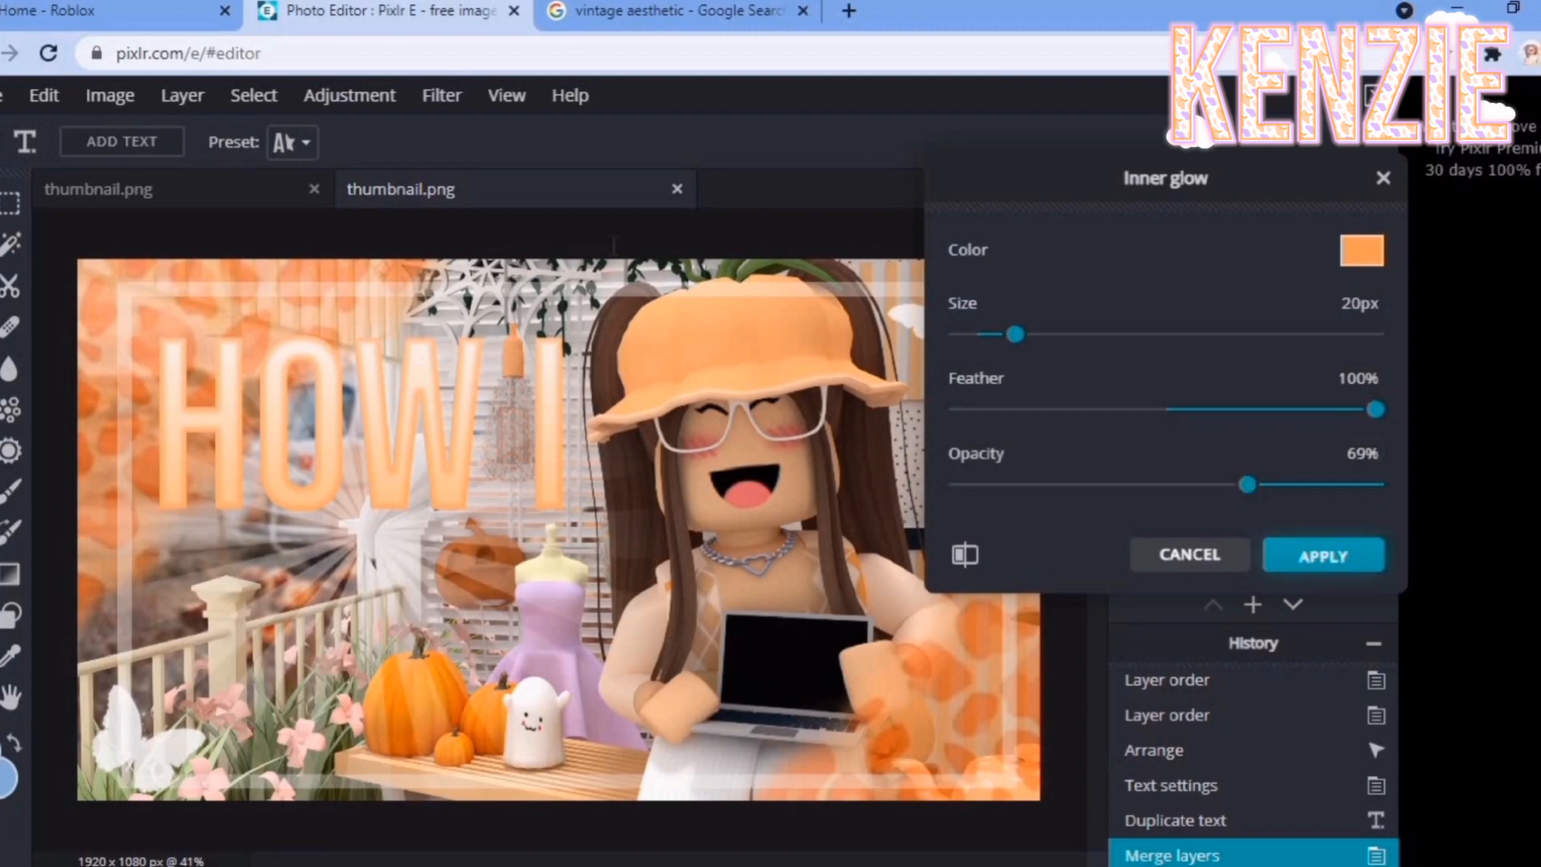
# Step: Add a drop shadow to the "How I" text with 78% opacity, 0 px blur, 10 px X offset and 8 px Y offset
pyautogui.click(442, 97)
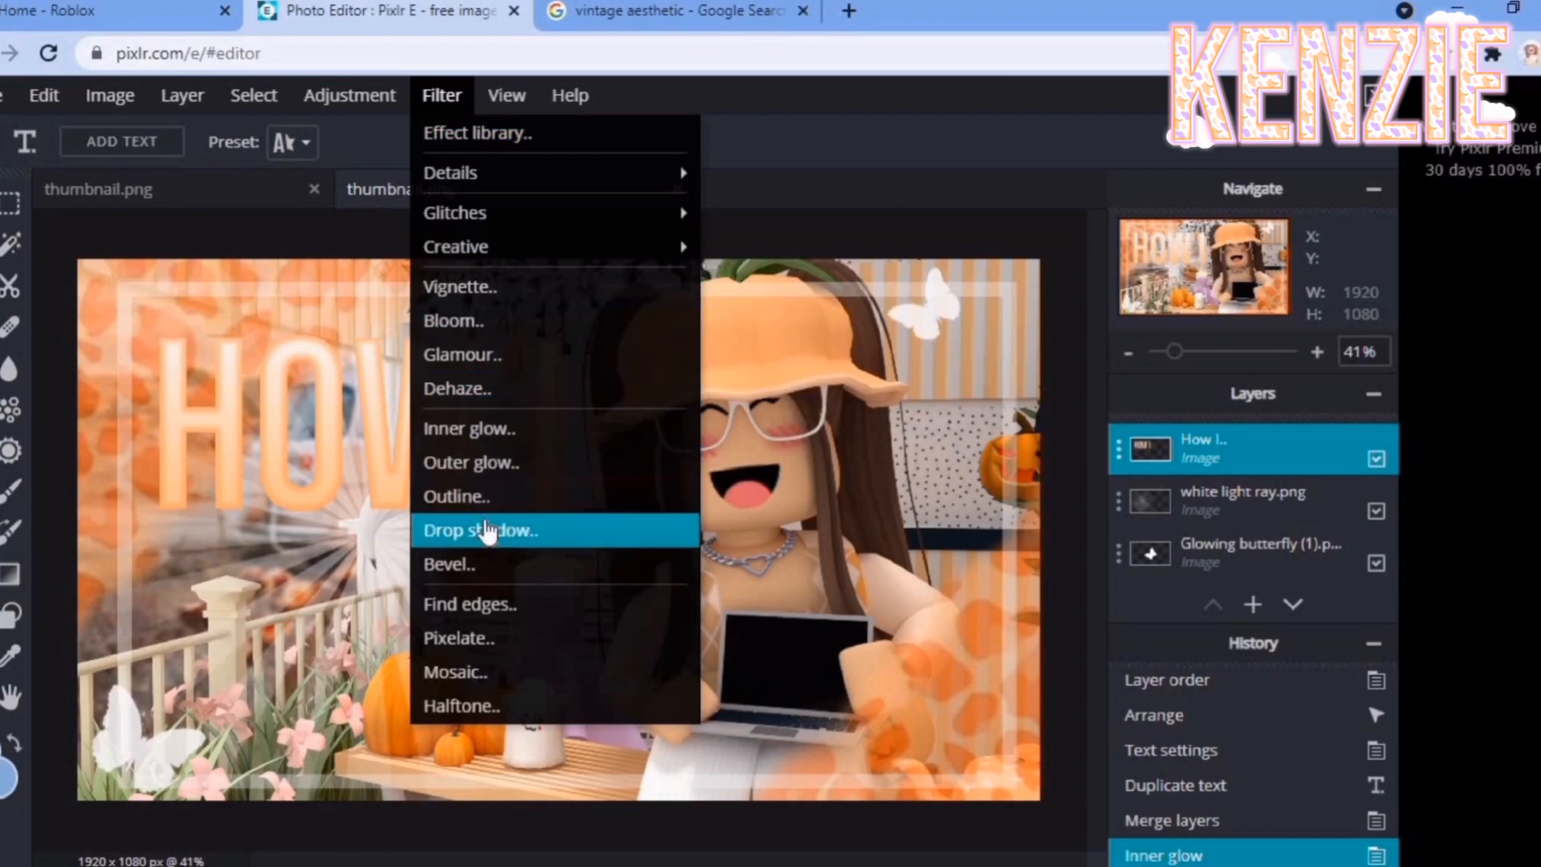
pyautogui.moveTo(1165, 297); pyautogui.dragTo(1249, 298)
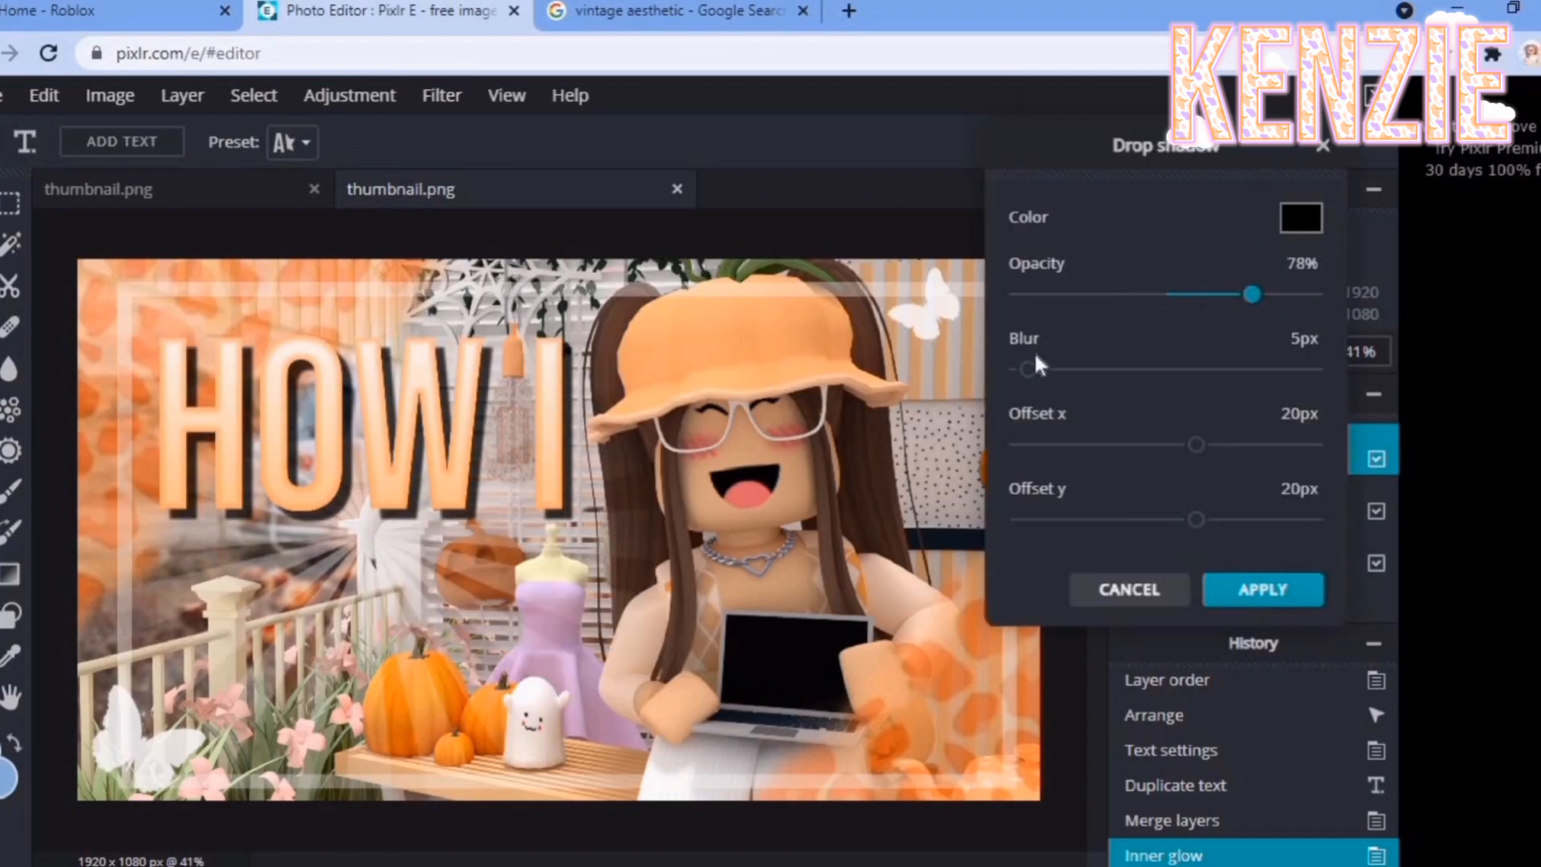
pyautogui.moveTo(547, 381); pyautogui.dragTo(532, 381)
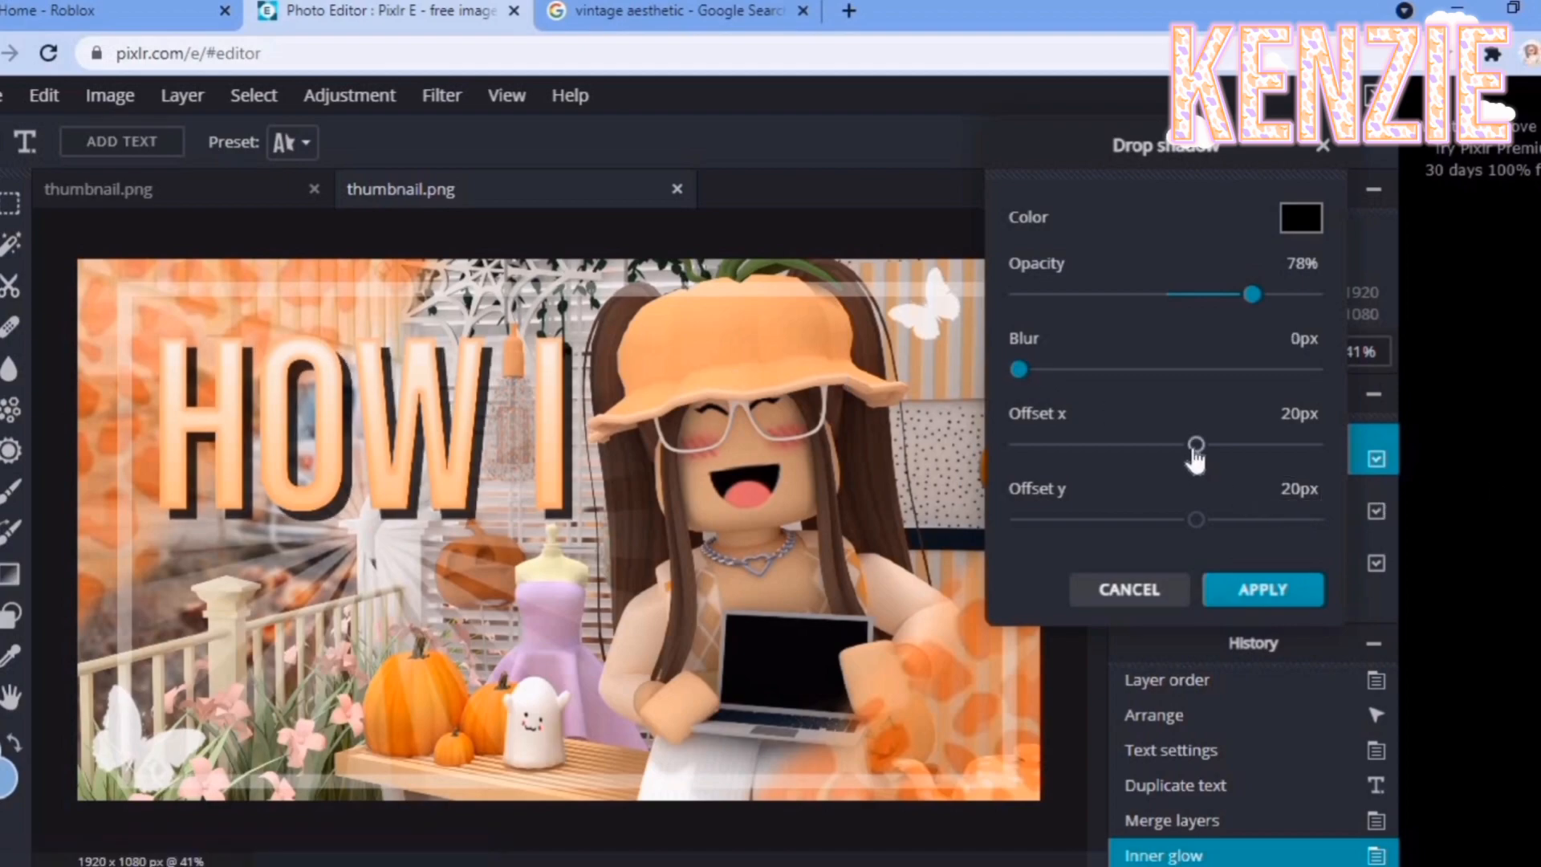
pyautogui.moveTo(1196, 446); pyautogui.dragTo(1187, 446)
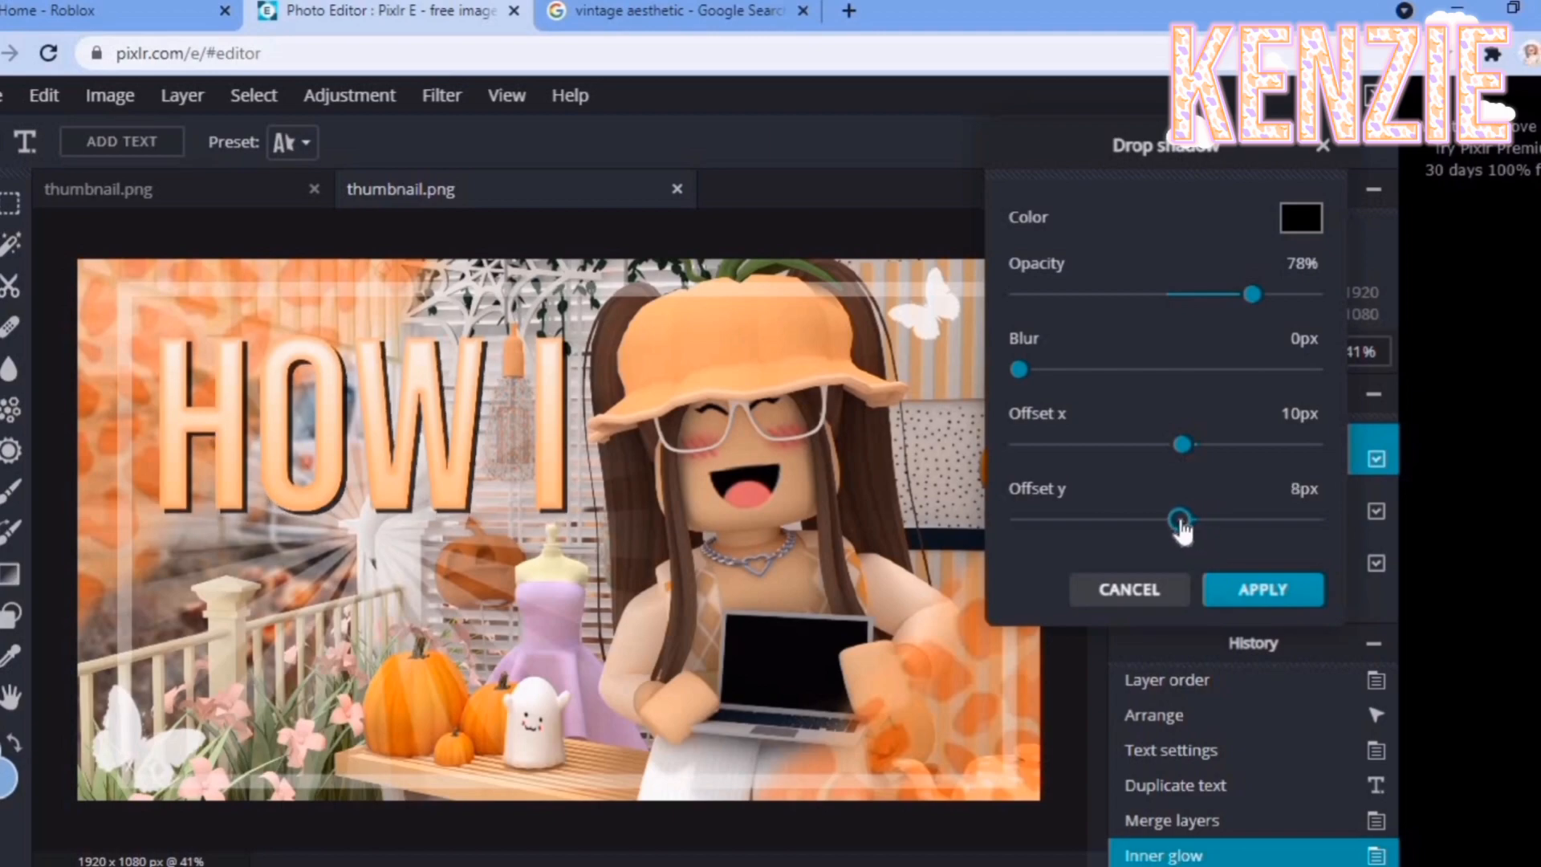
# Step: Set the drop shadow's color to orange #FF842D
pyautogui.click(1300, 217)
pyautogui.click(919, 215)
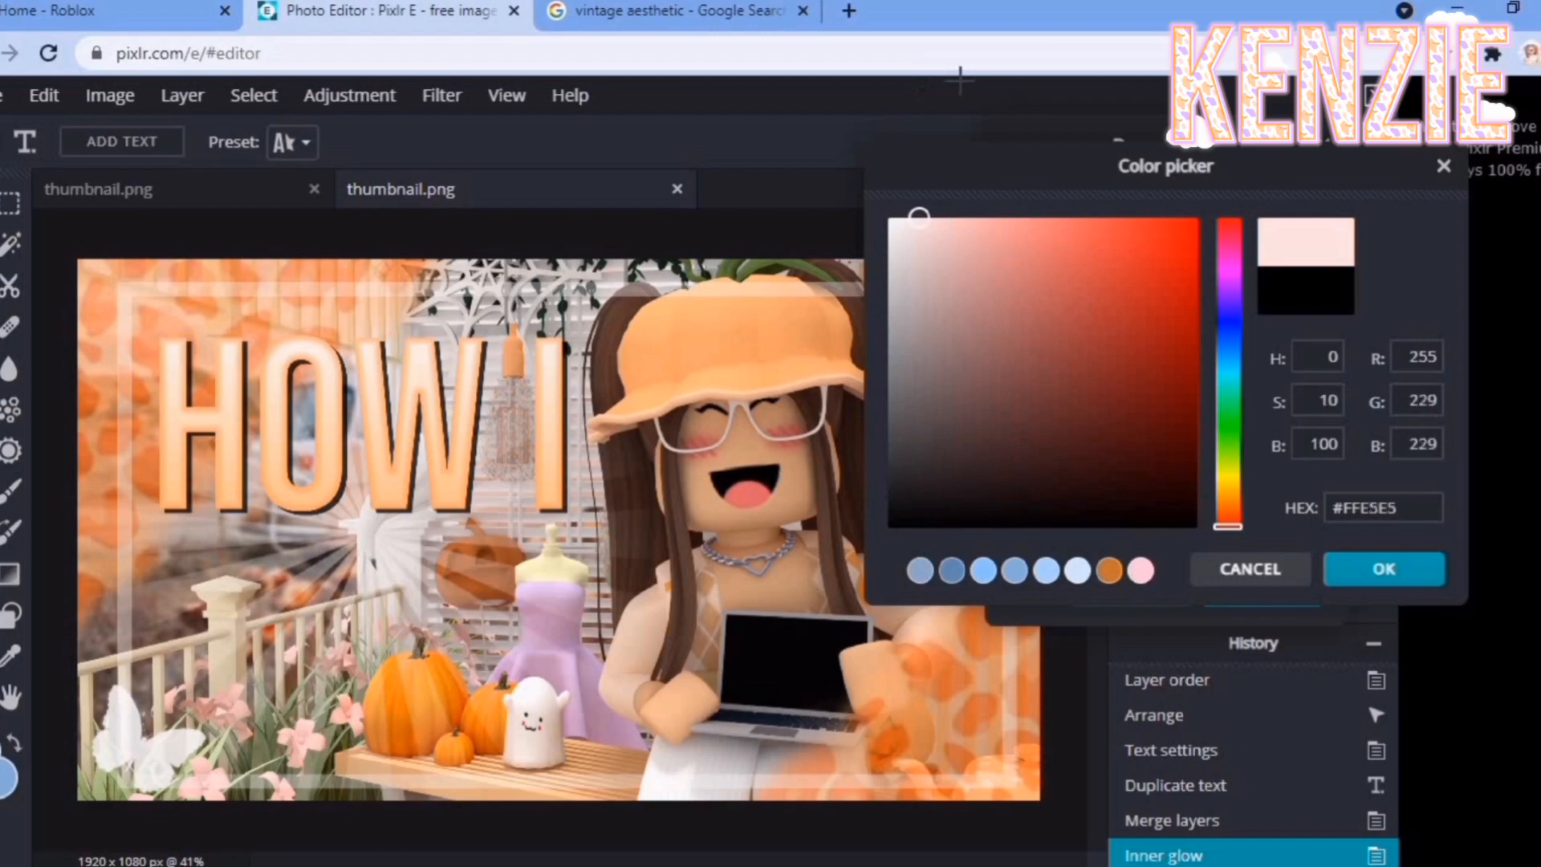
pyautogui.moveTo(1226, 513); pyautogui.dragTo(1228, 500)
pyautogui.moveTo(963, 218); pyautogui.dragTo(1152, 218)
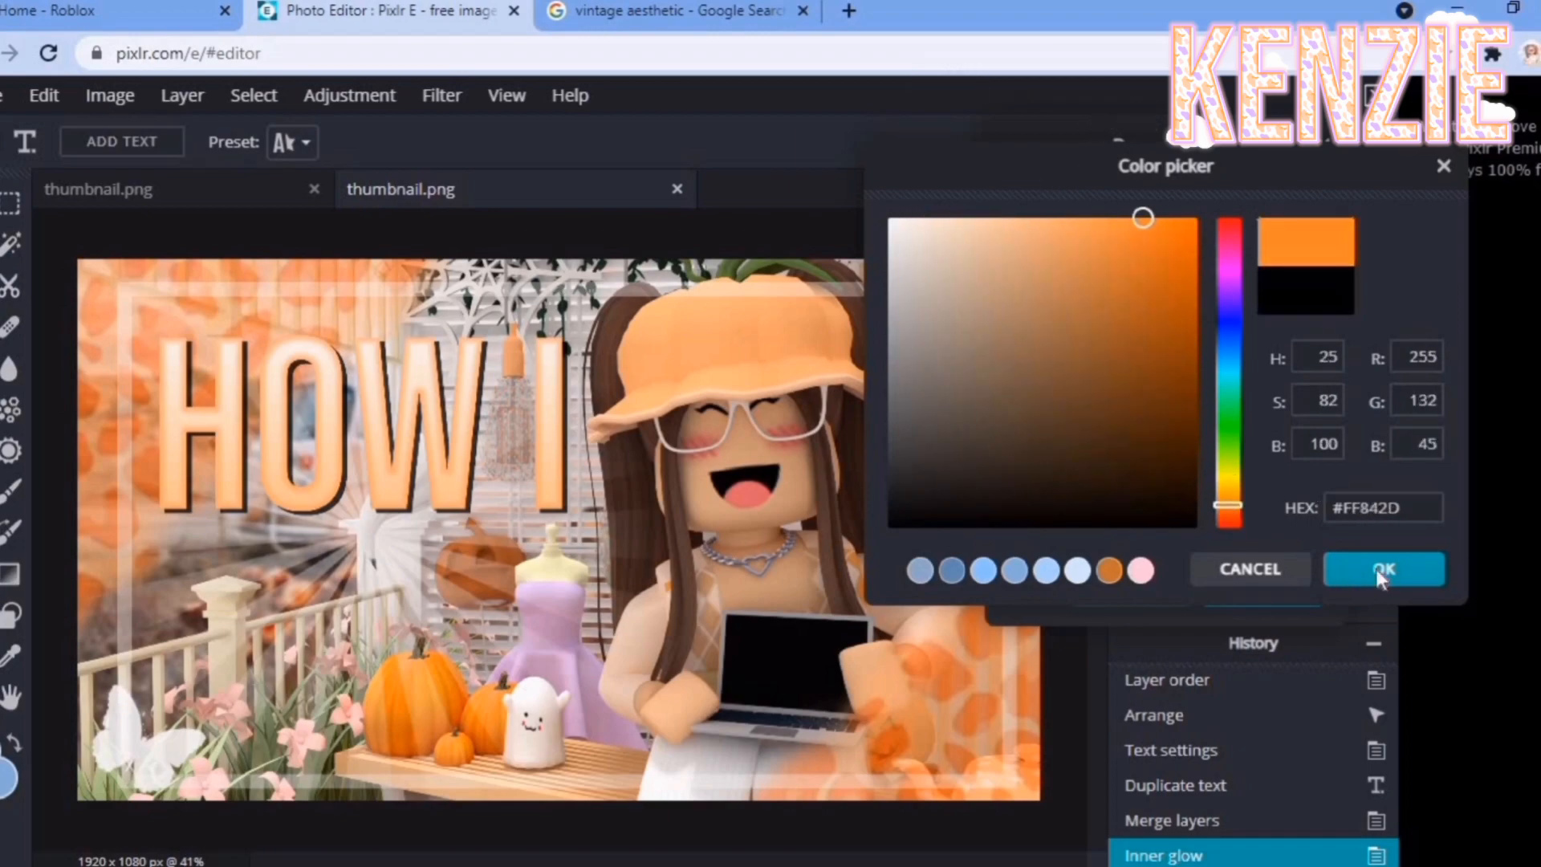
pyautogui.click(1375, 568)
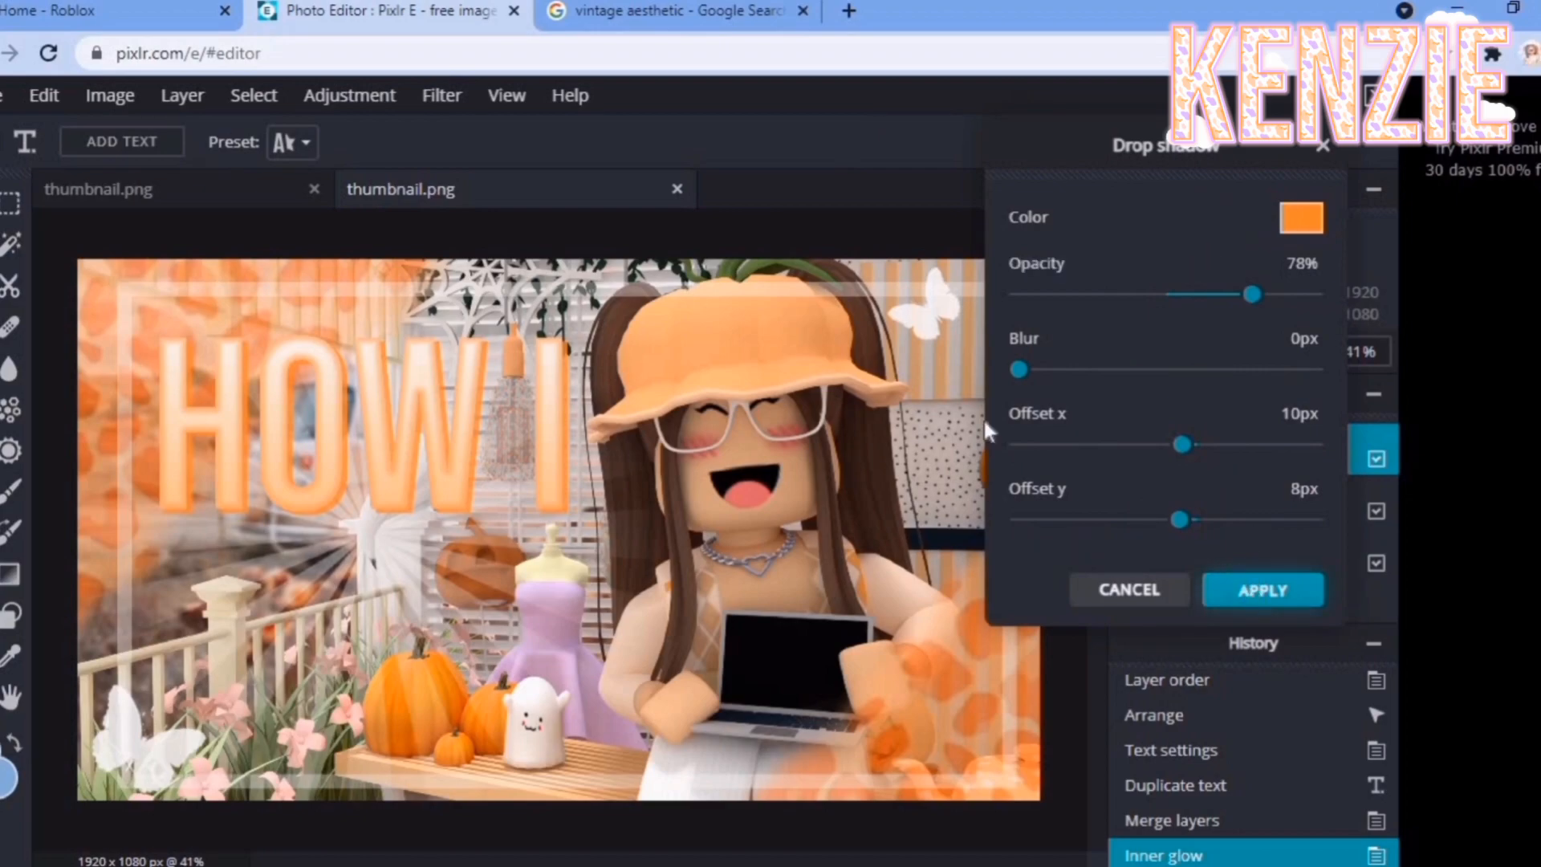
# Step: Apply the drop shadow, and add a white outline of size 15 at 97% opacity around the "How I" text
pyautogui.click(430, 98)
pyautogui.click(460, 98)
pyautogui.click(461, 497)
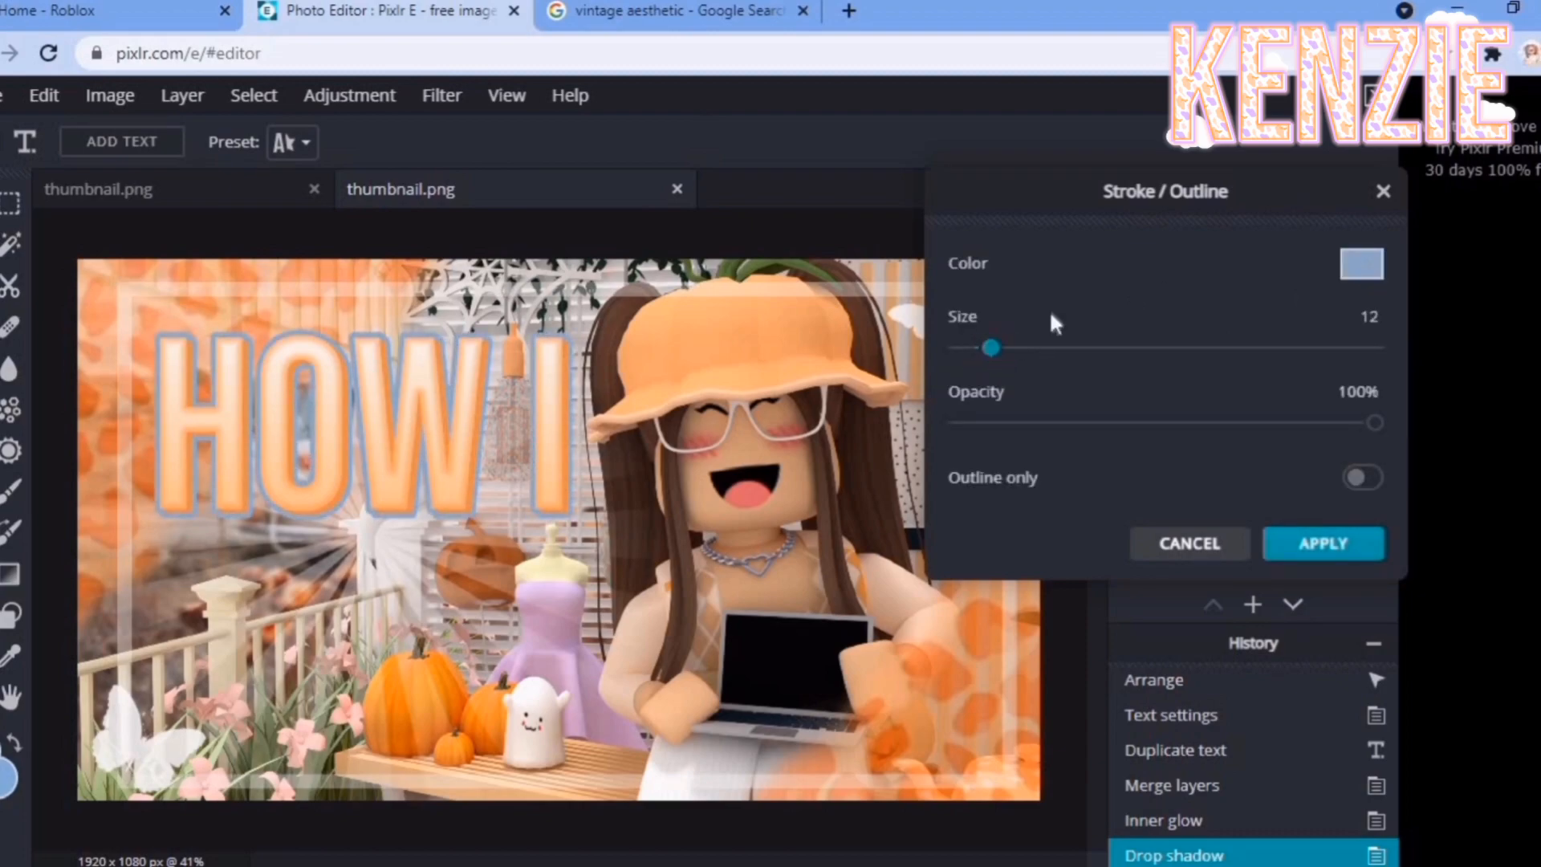
pyautogui.click(1361, 264)
pyautogui.click(889, 218)
pyautogui.click(1342, 568)
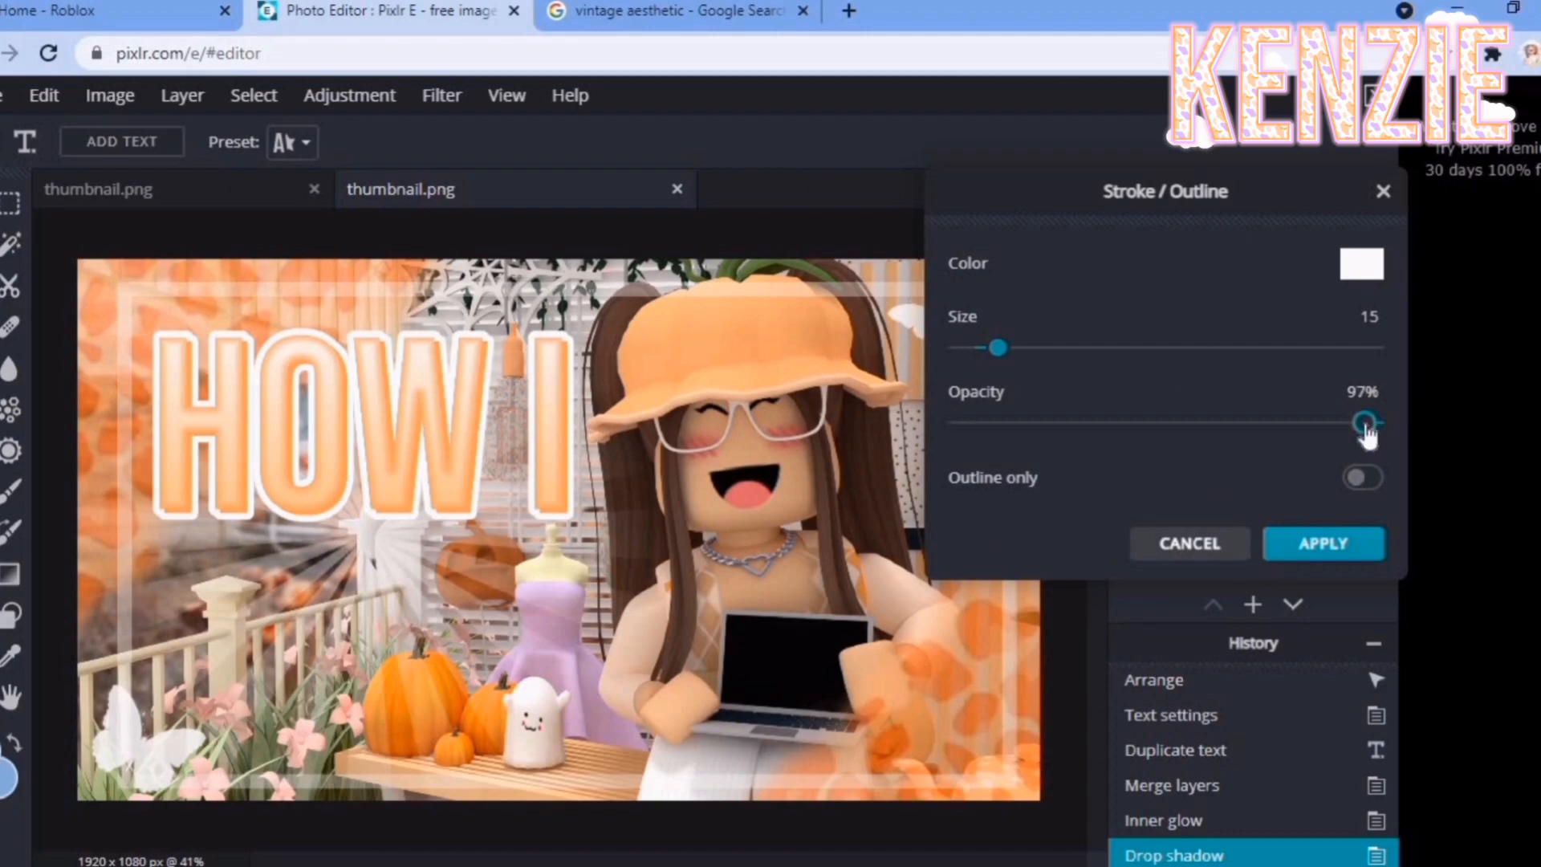
pyautogui.click(1322, 545)
# Step: Apply an outer glow to the "How I" text in pale orange #FFE0C7, with size 28 px and feather 100%
pyautogui.click(448, 100)
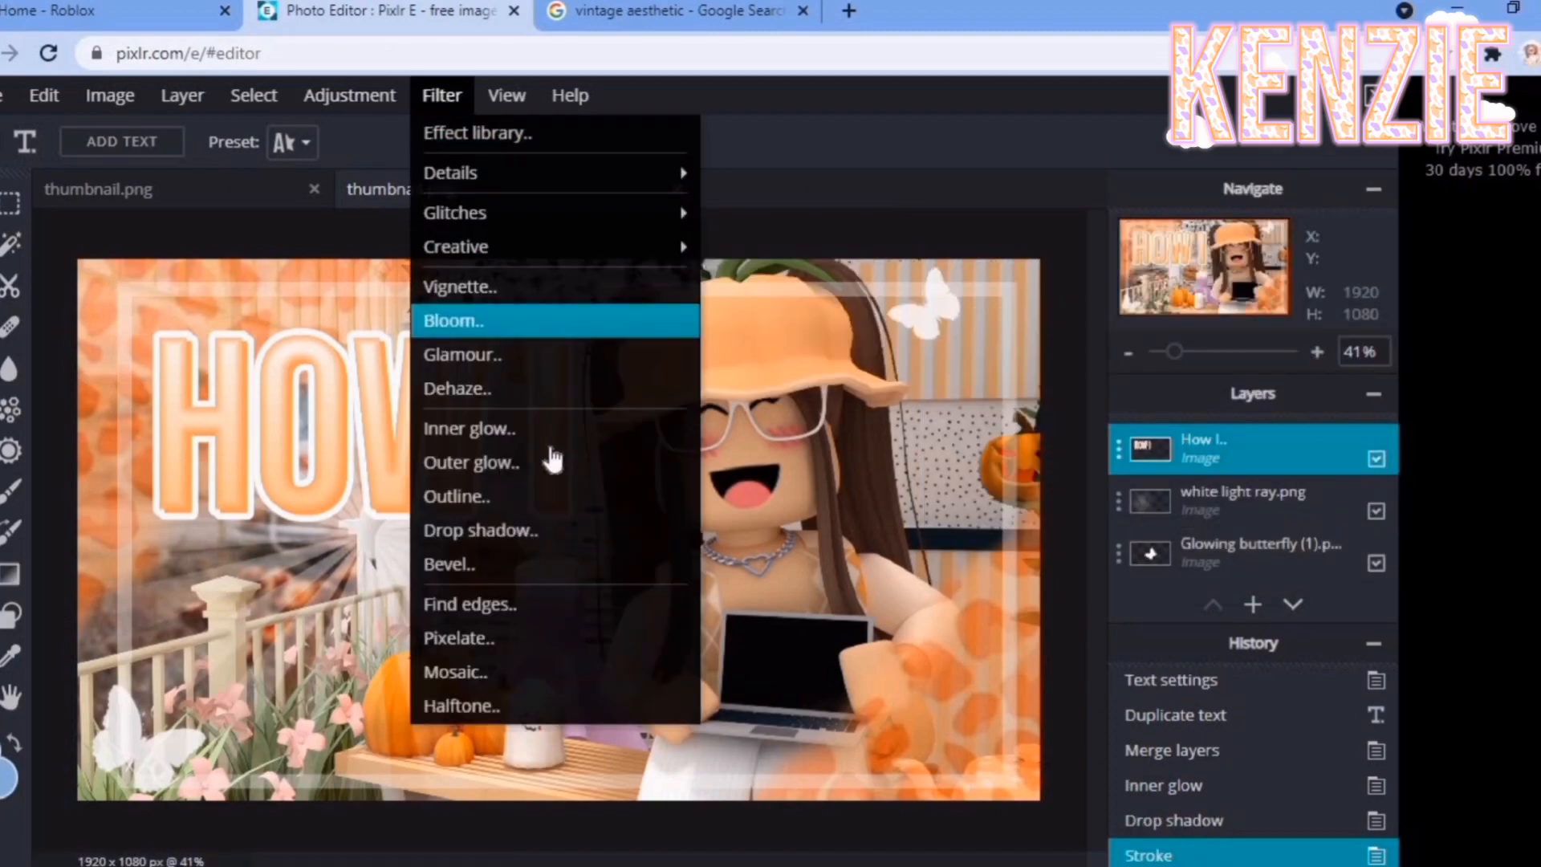
pyautogui.click(541, 462)
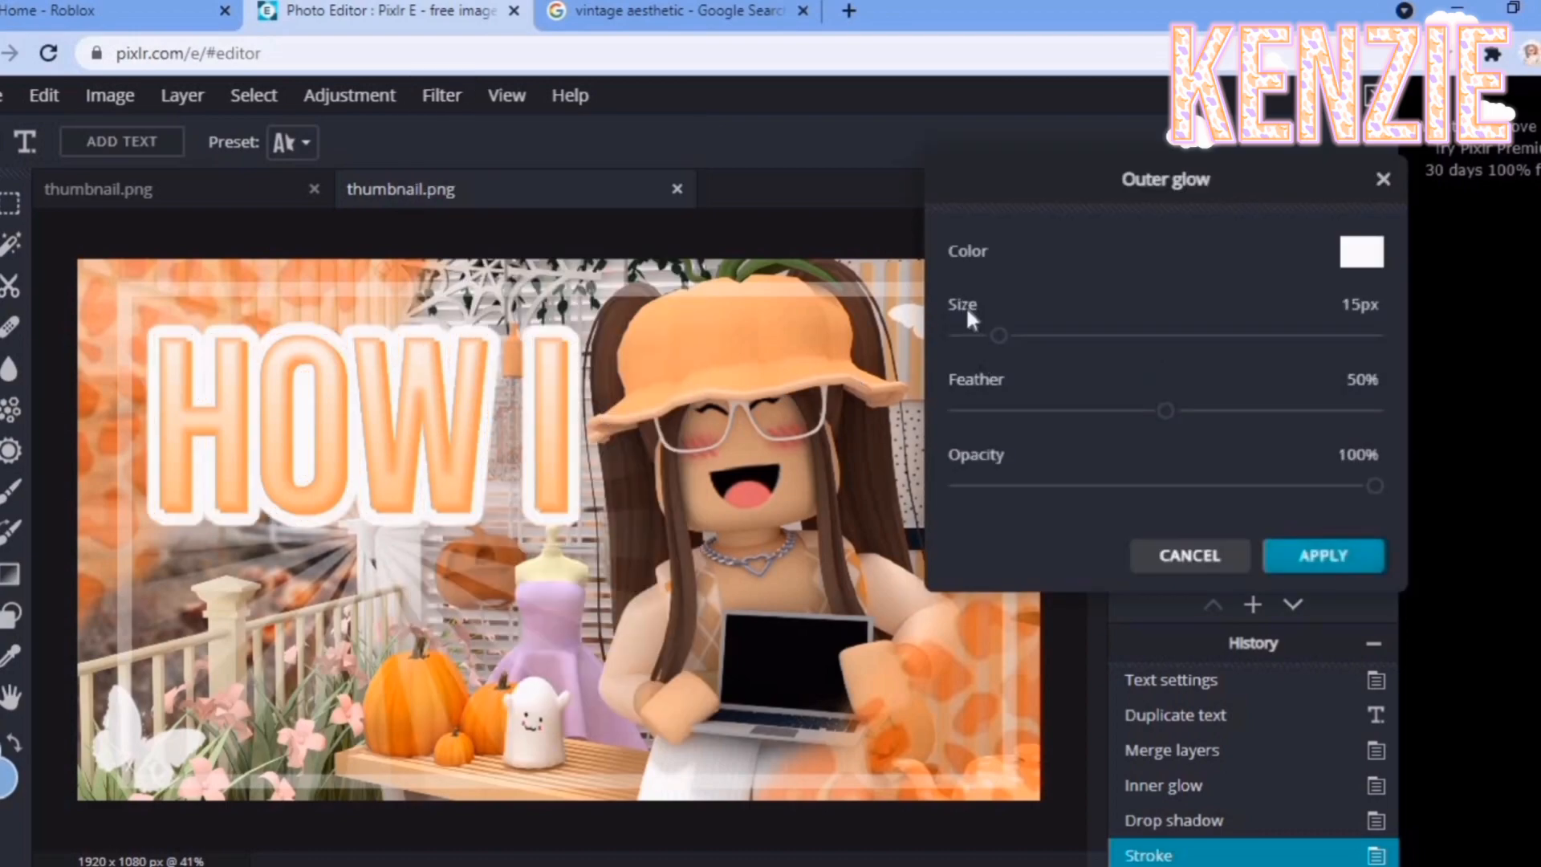
pyautogui.click(980, 337)
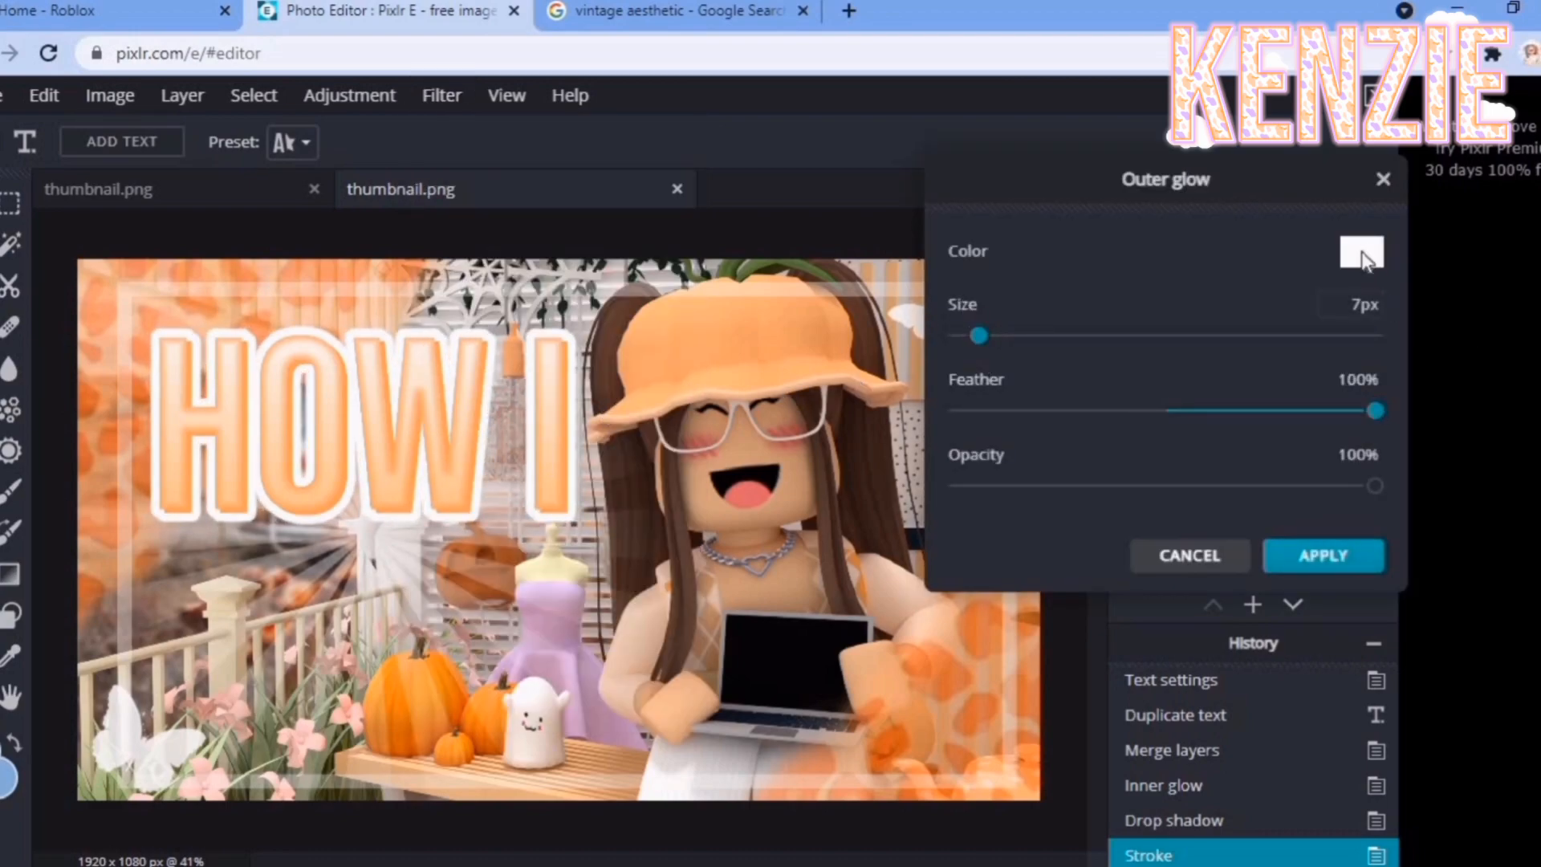
pyautogui.click(1362, 251)
pyautogui.click(1228, 504)
pyautogui.click(935, 263)
pyautogui.click(922, 229)
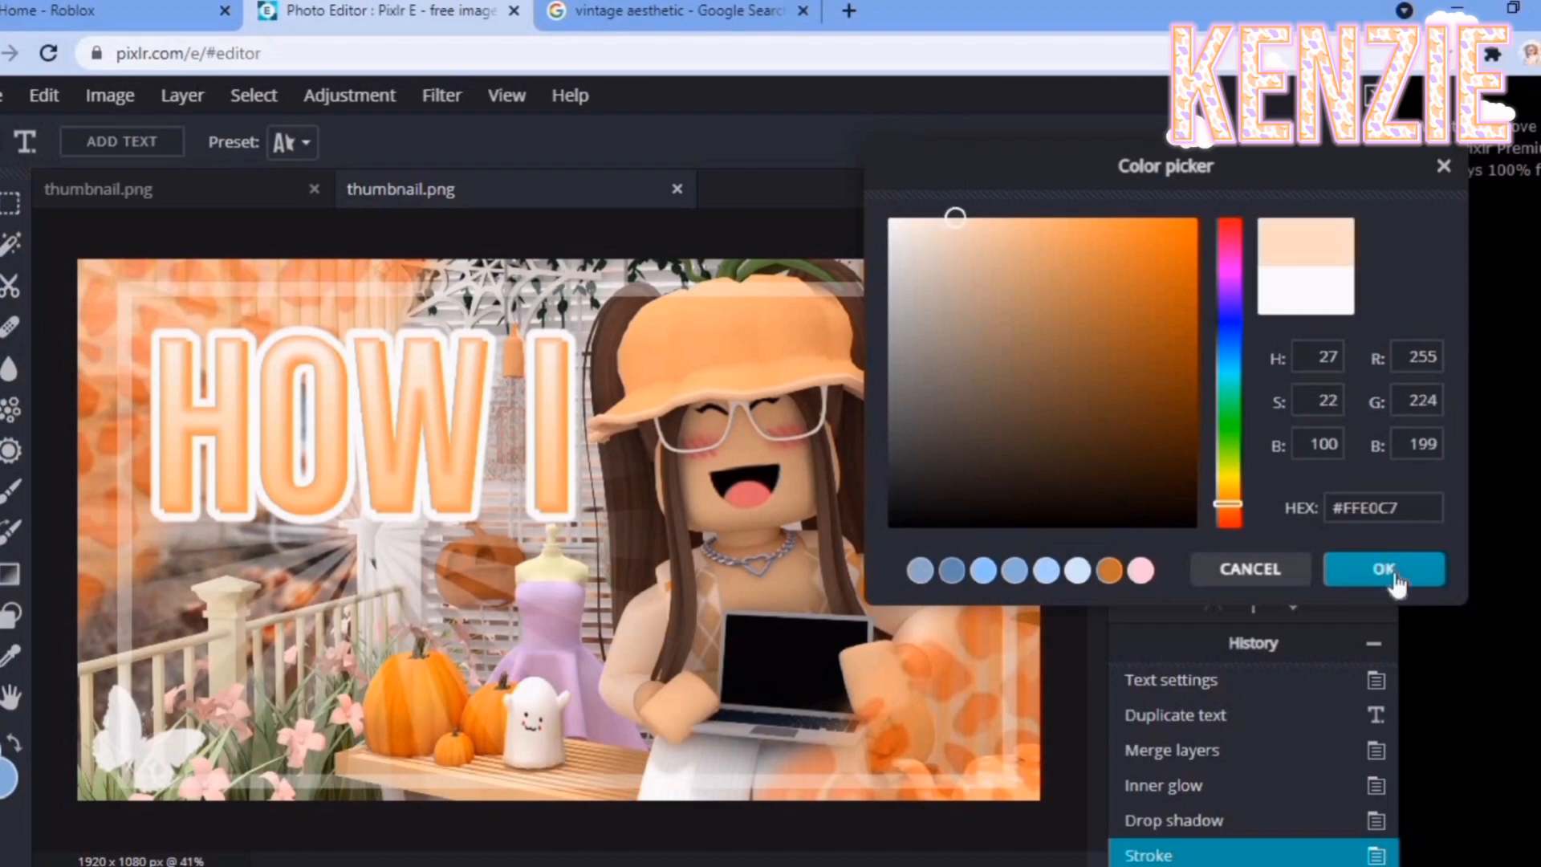
pyautogui.click(1383, 568)
pyautogui.moveTo(979, 335); pyautogui.dragTo(1036, 346)
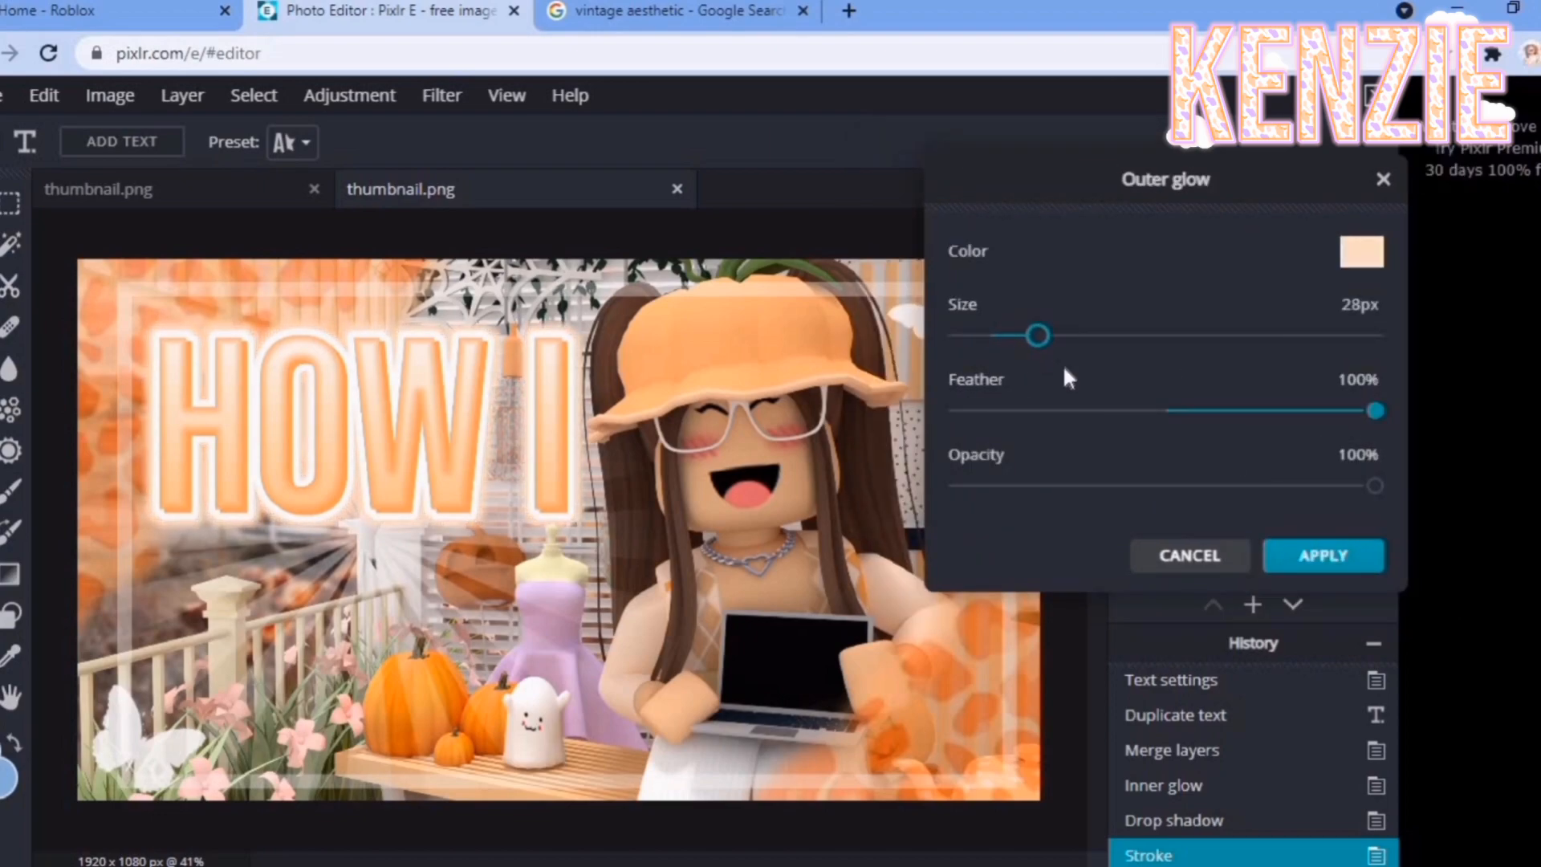
pyautogui.press('Return')
# Step: Tilt the "How I" text slightly clockwise and move it closer to the thumbnail's upper-left corner
pyautogui.scroll(-2, 472, 402)
pyautogui.scroll(2, 471, 403)
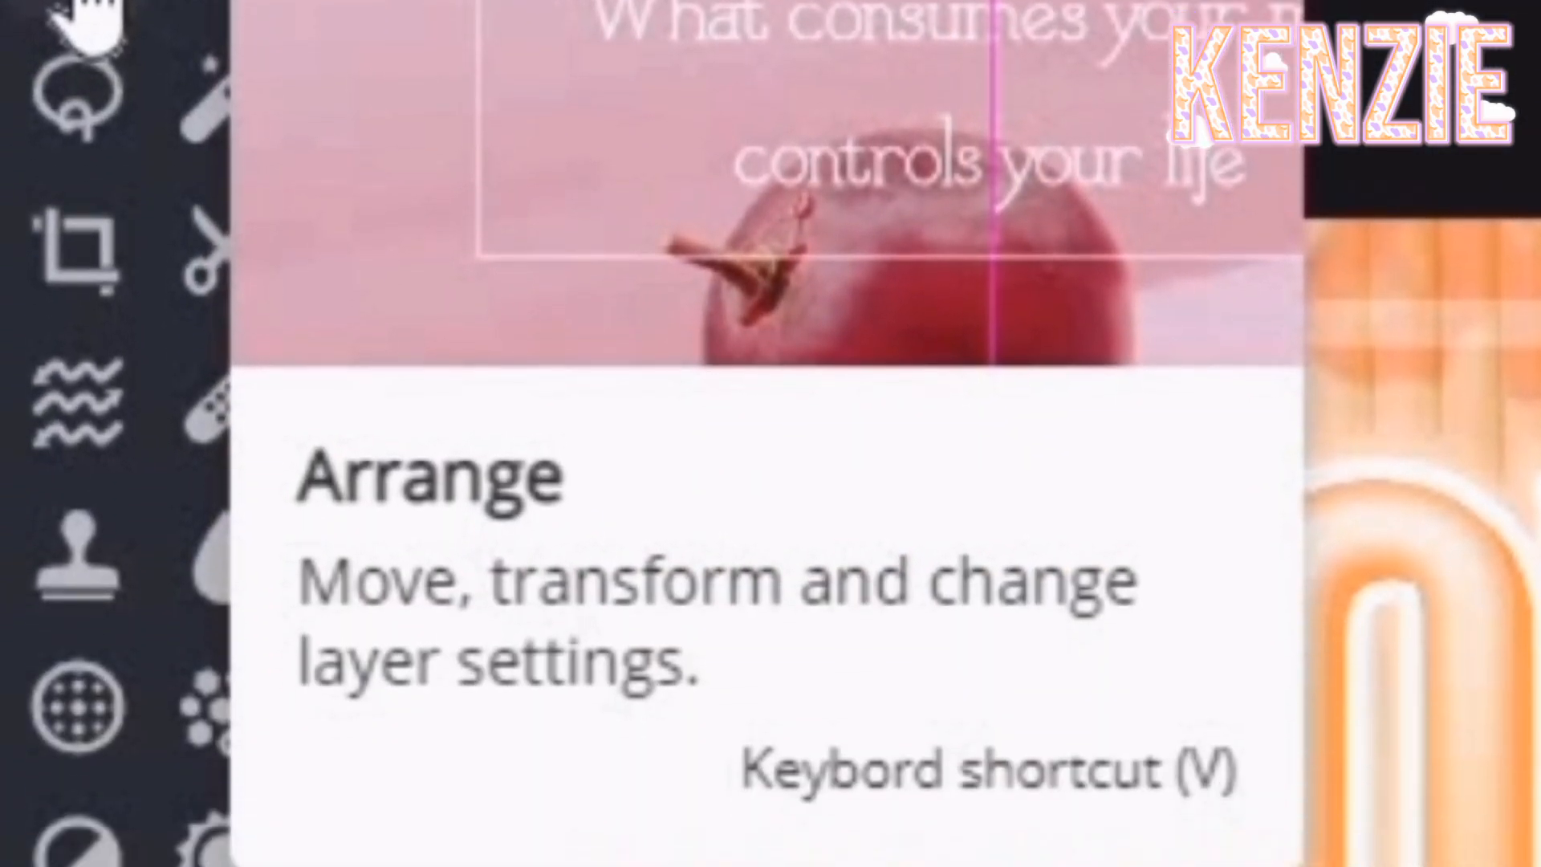
pyautogui.click(89, 4)
pyautogui.moveTo(1217, 193); pyautogui.dragTo(1139, 686)
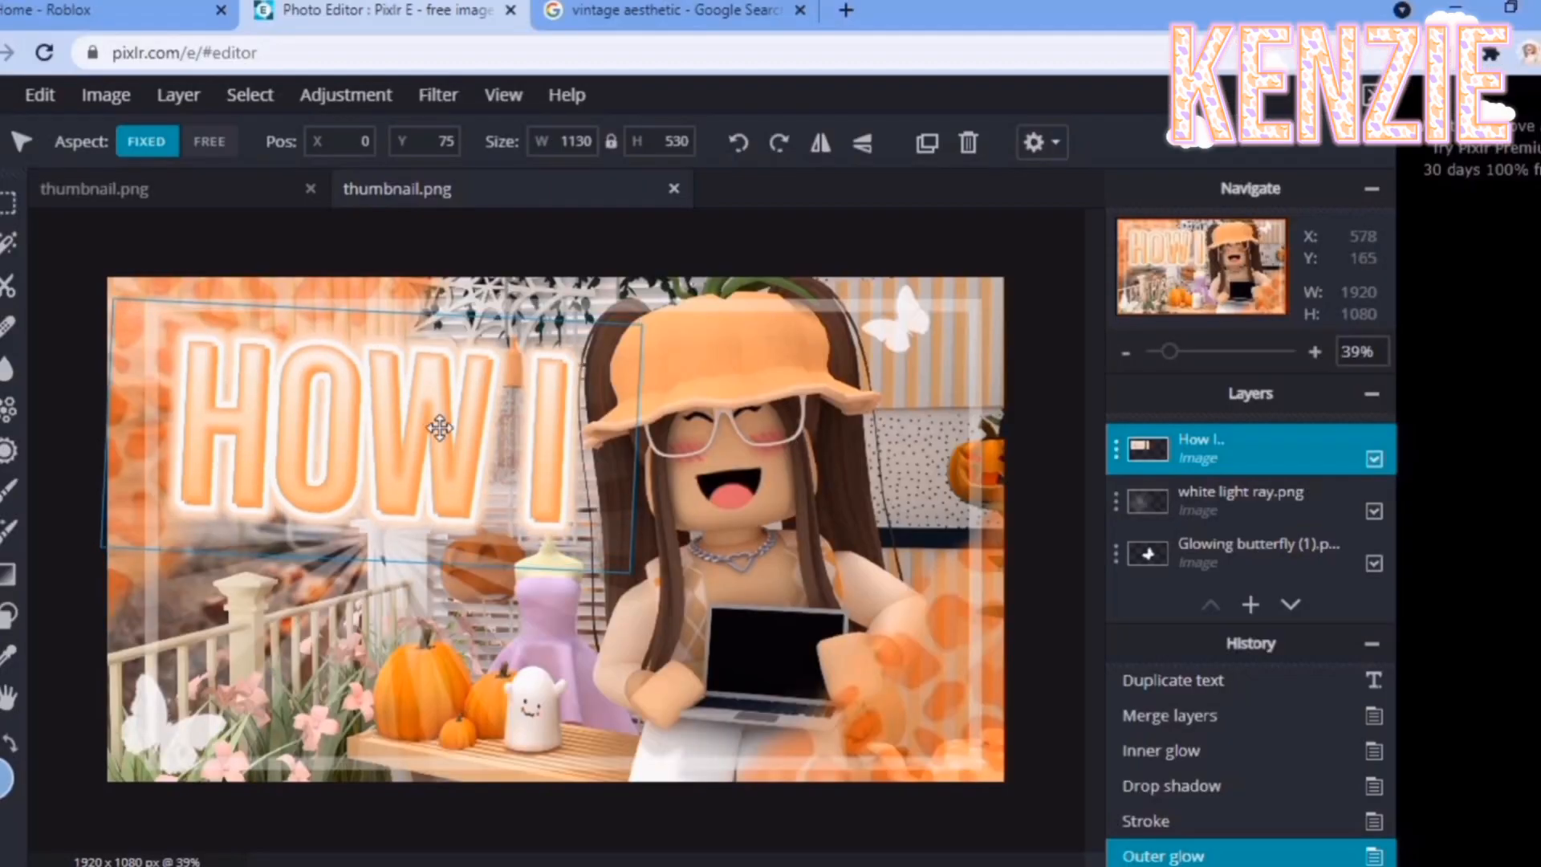
pyautogui.moveTo(439, 428); pyautogui.dragTo(415, 392)
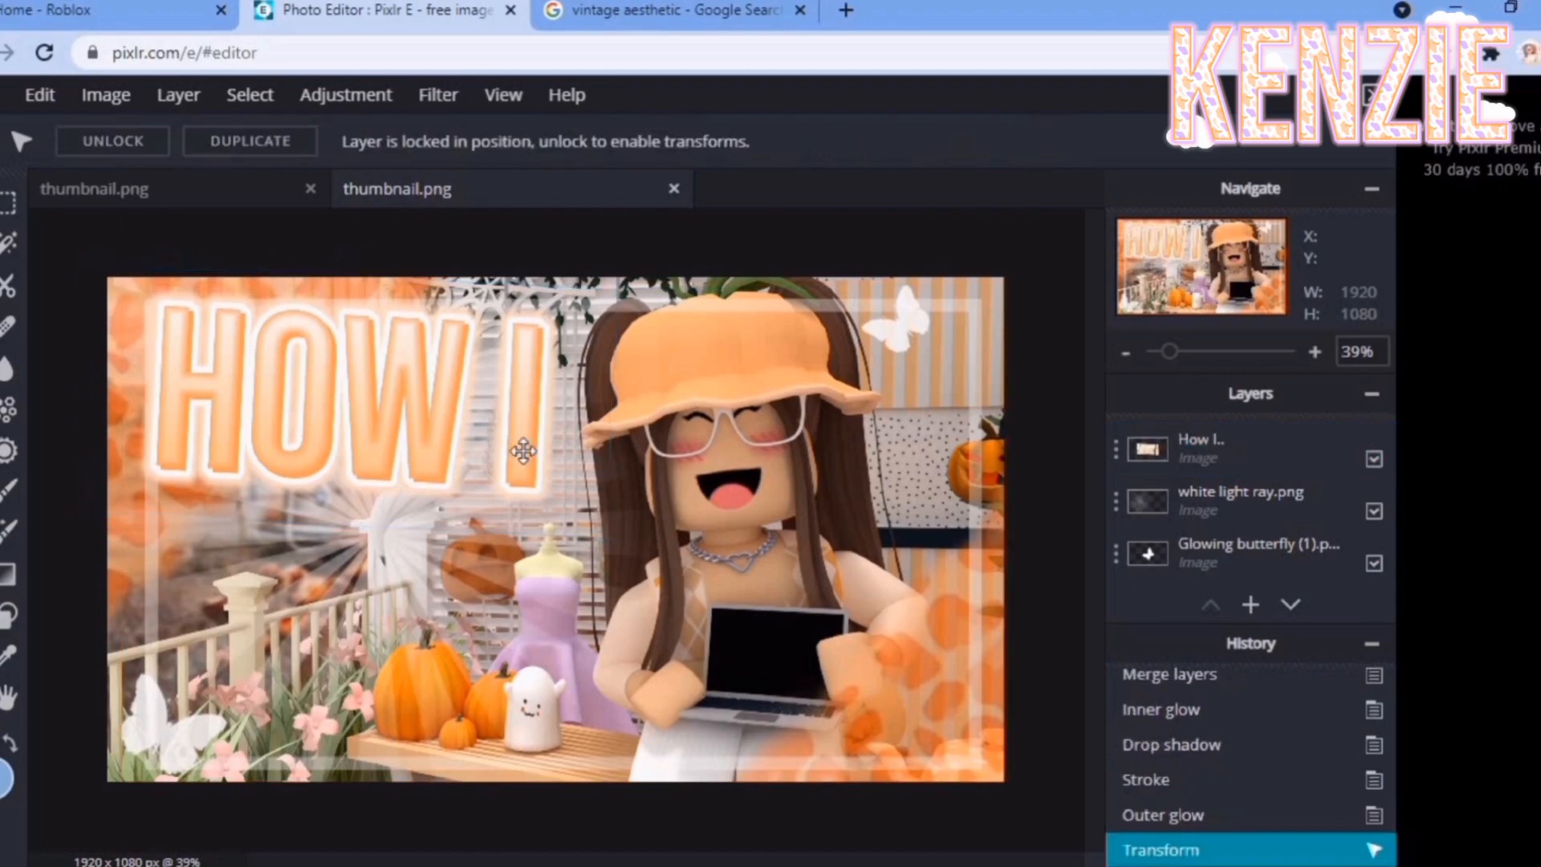
# Step: Add the Arrow PNG from the Downloads folder as a new image layer
pyautogui.click(1250, 604)
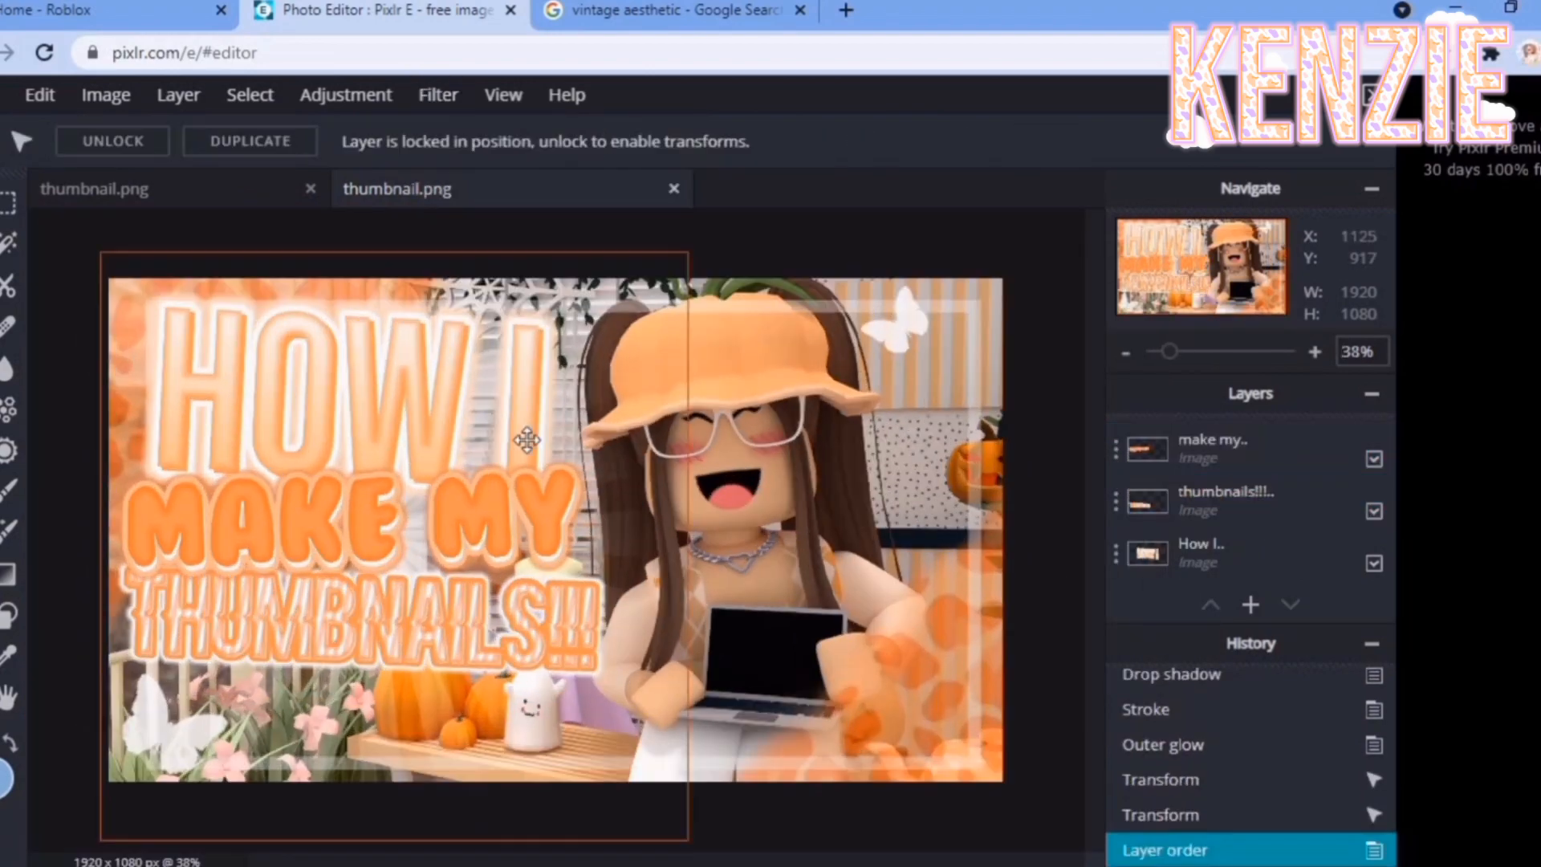
pyautogui.click(1250, 604)
pyautogui.click(1250, 570)
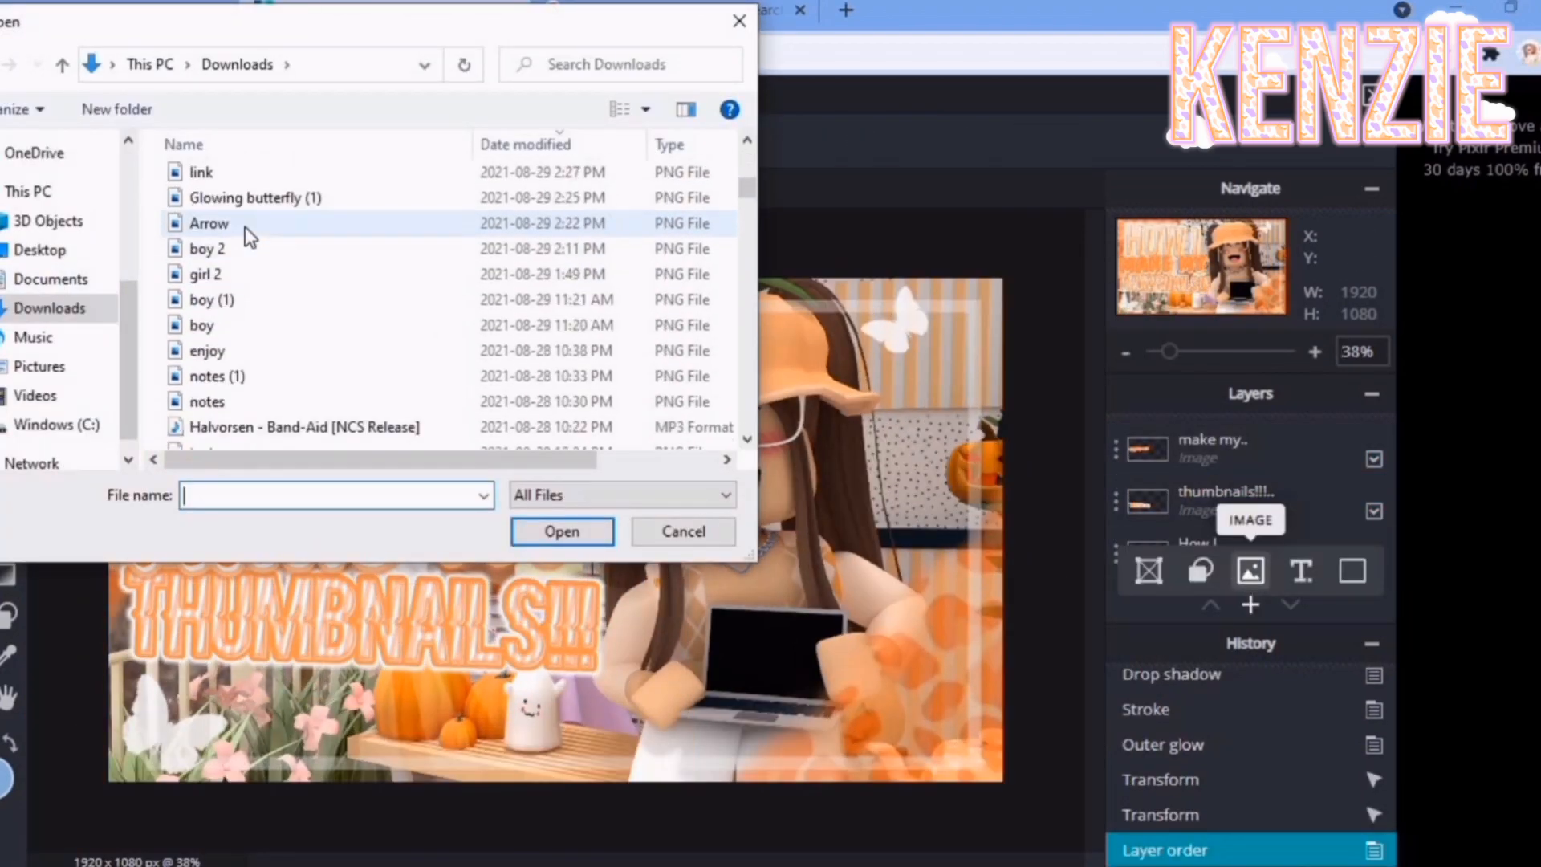
pyautogui.doubleClick(244, 216)
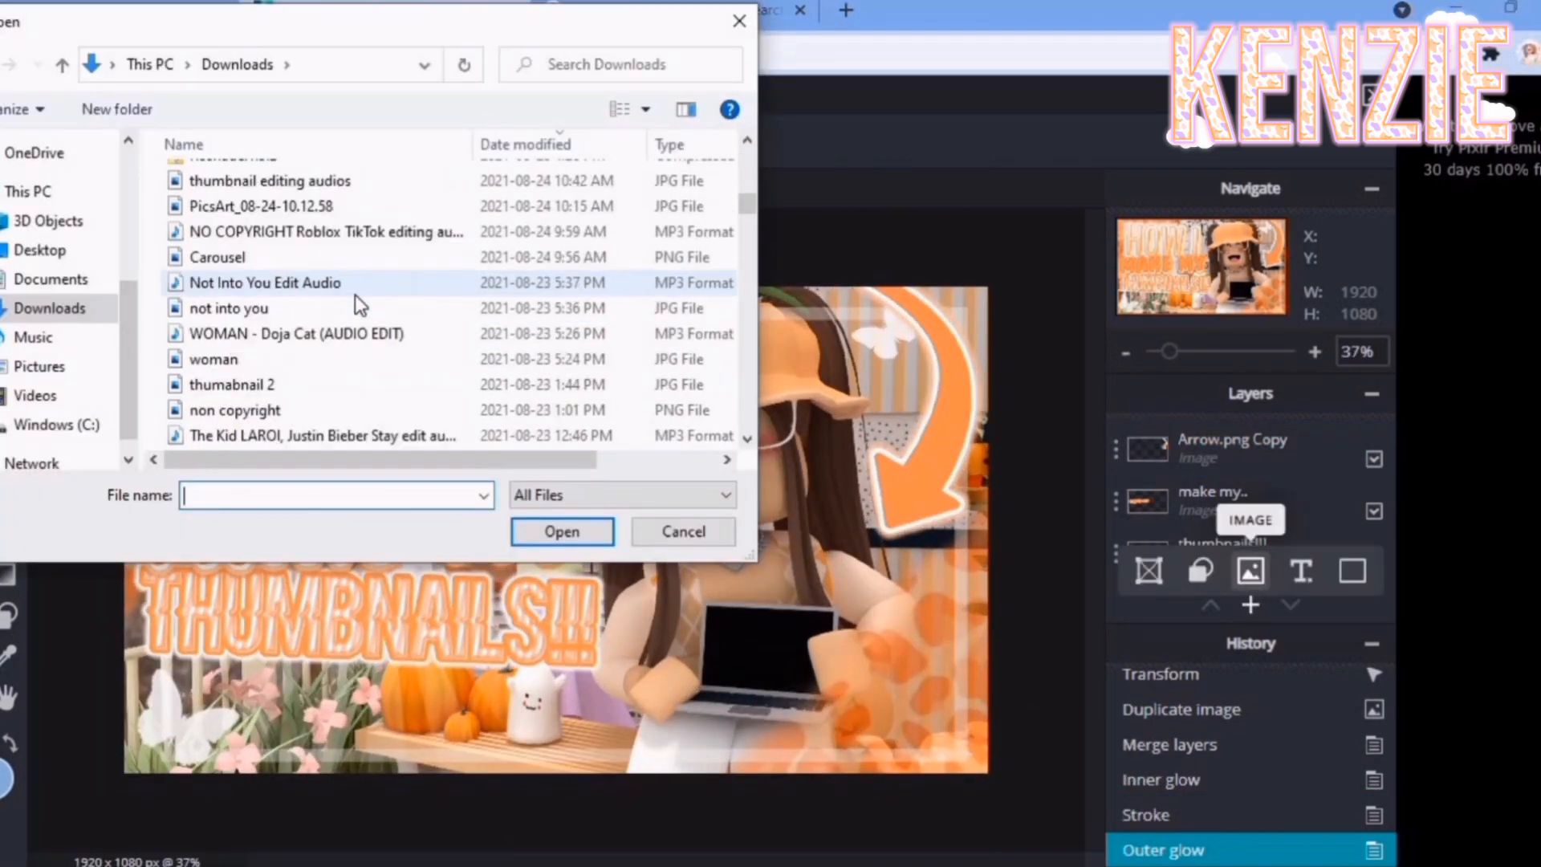
# Step: Add dotted line.png from the Downloads folder as an image layer and enlarge it to 1087 × 609
pyautogui.scroll(-5, 321, 304)
pyautogui.doubleClick(287, 313)
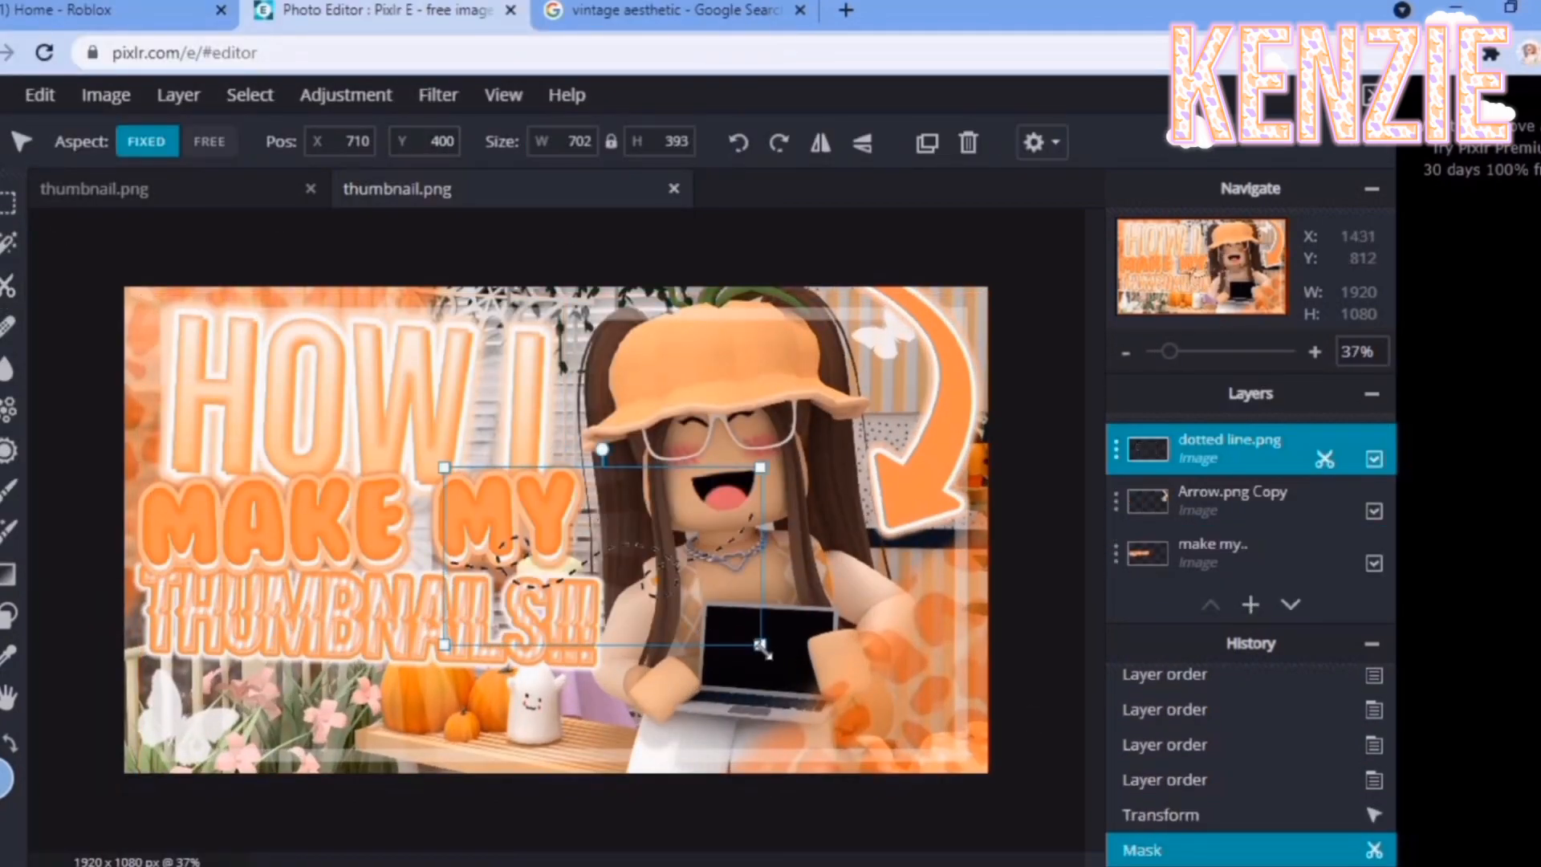
pyautogui.moveTo(761, 644); pyautogui.dragTo(935, 741)
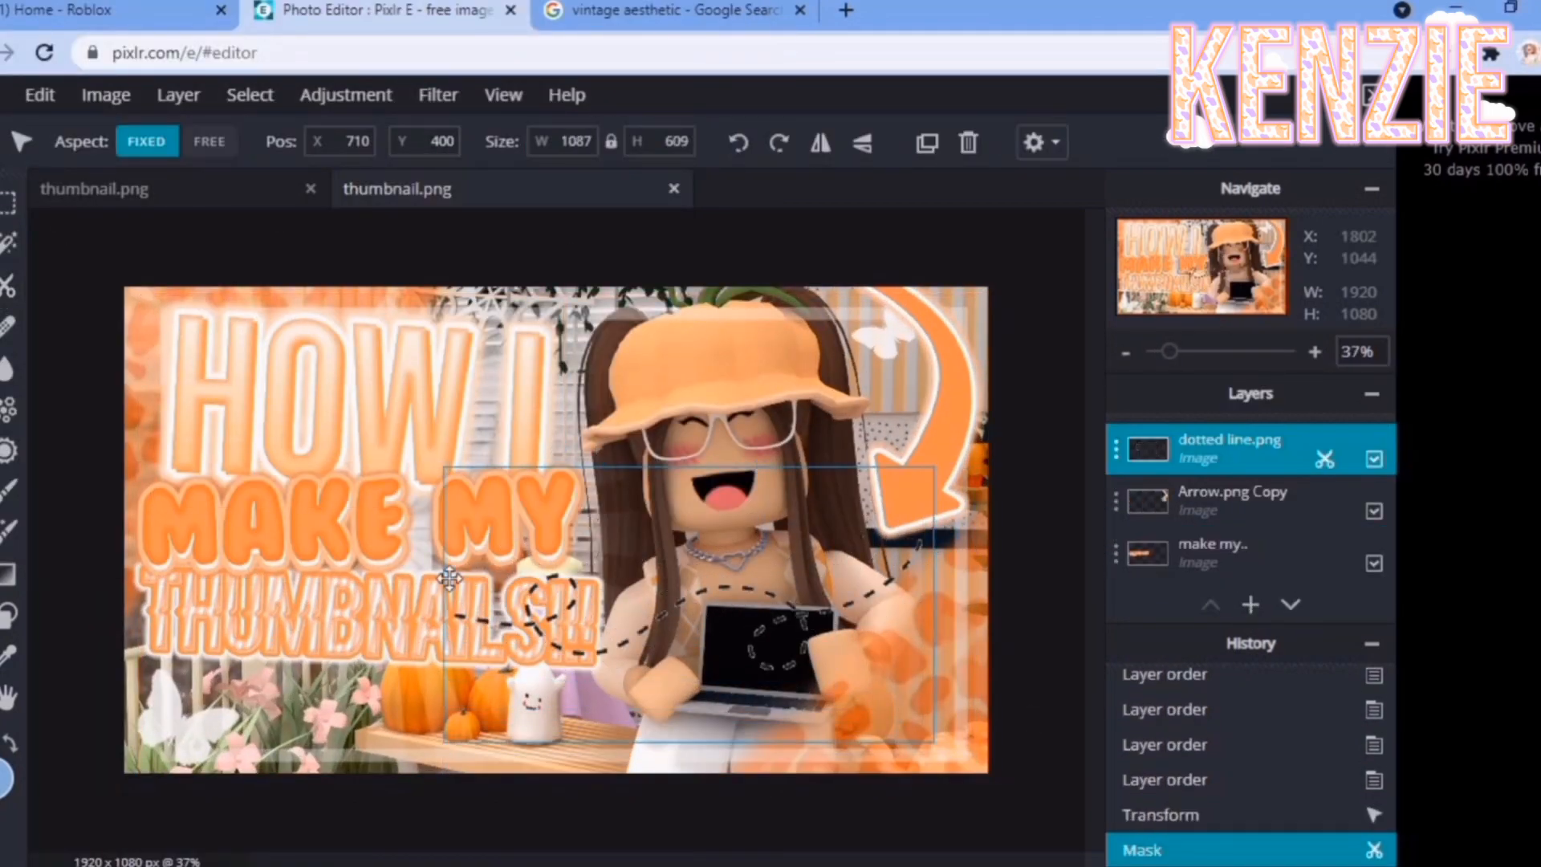
# Step: Turn the dashes of the dotted line white with a large, unfeathered white inner glow
pyautogui.click(438, 96)
pyautogui.click(450, 416)
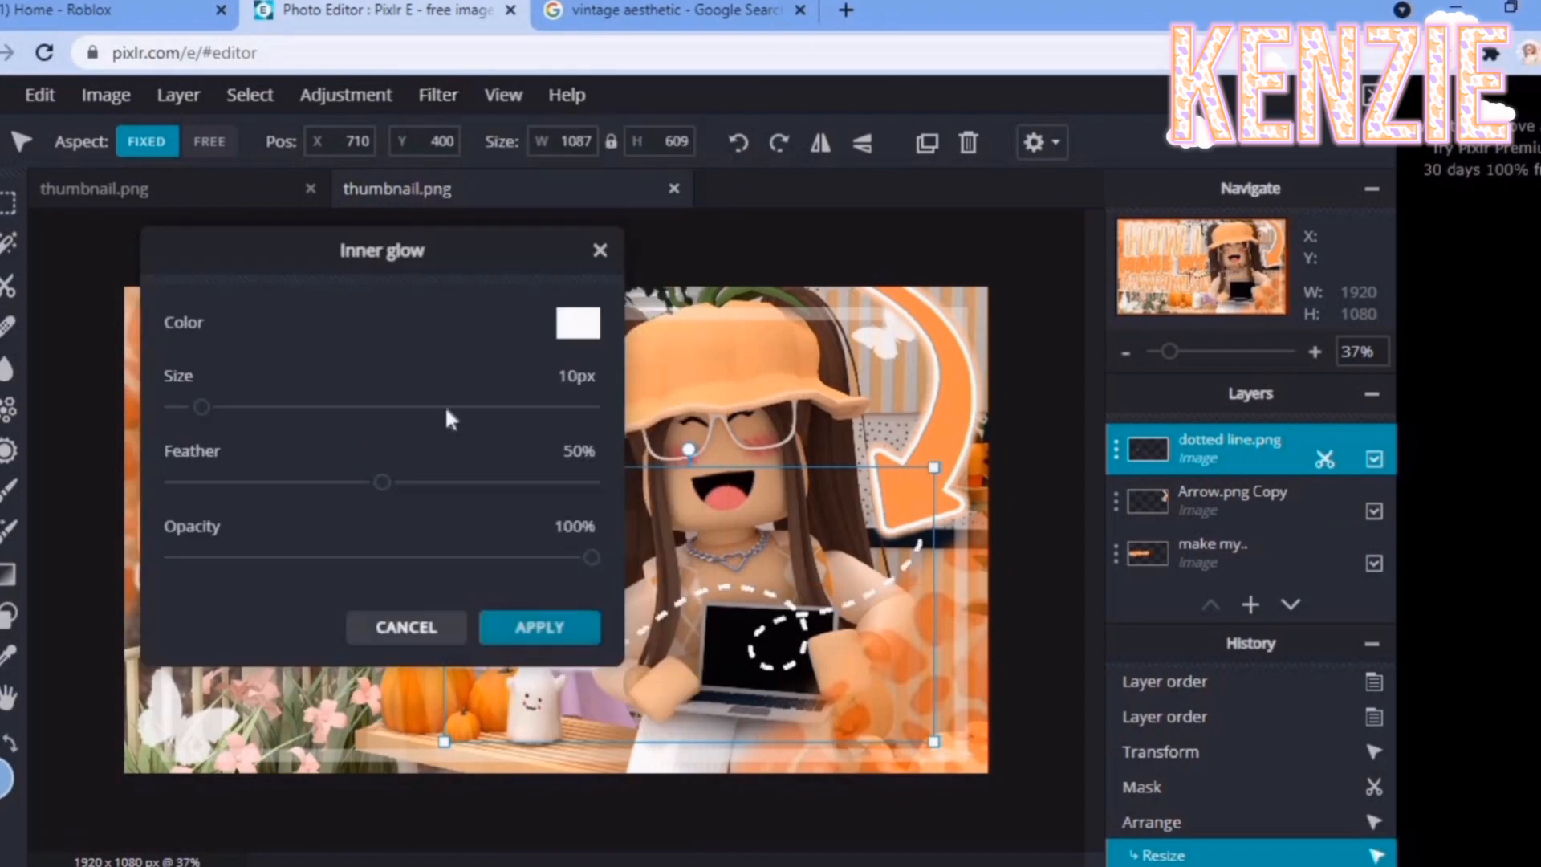
pyautogui.moveTo(201, 407); pyautogui.dragTo(591, 407)
pyautogui.moveTo(382, 483); pyautogui.dragTo(164, 482)
pyautogui.click(539, 627)
# Step: Rotate the dotted line and position it across the thumbnail's lower-right corner
pyautogui.moveTo(648, 456); pyautogui.dragTo(368, 479)
pyautogui.moveTo(401, 610); pyautogui.dragTo(793, 722)
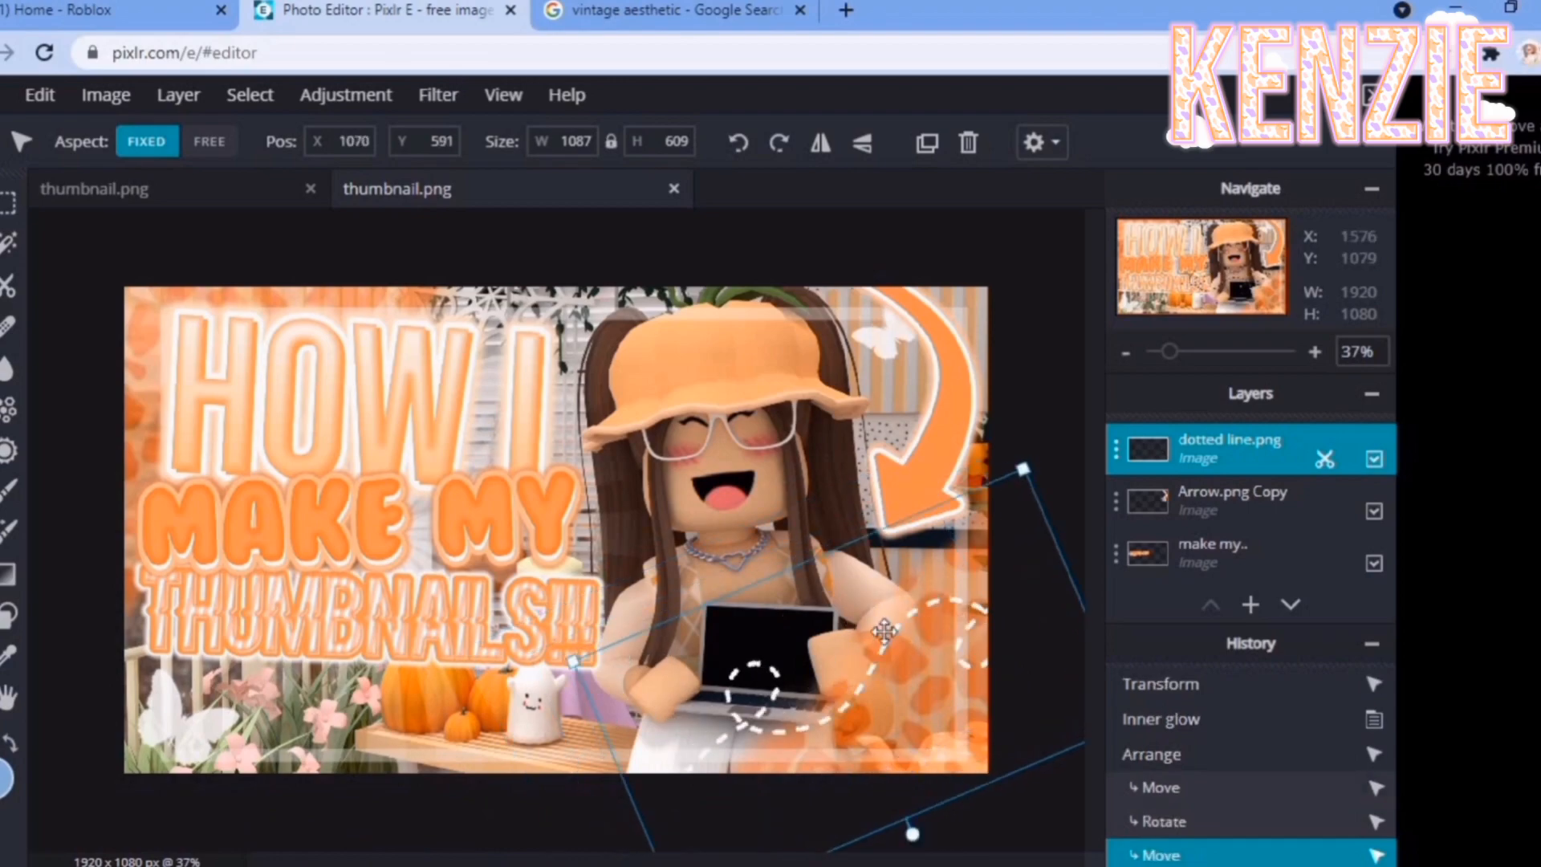
pyautogui.hotkey('ctrl', '-')
pyautogui.moveTo(828, 575); pyautogui.dragTo(832, 596)
# Step: Duplicate the dotted line and place the copy in the thumbnail's upper-left corner
pyautogui.moveTo(835, 722); pyautogui.dragTo(357, 406)
pyautogui.rightClick(869, 676)
pyautogui.click(931, 481)
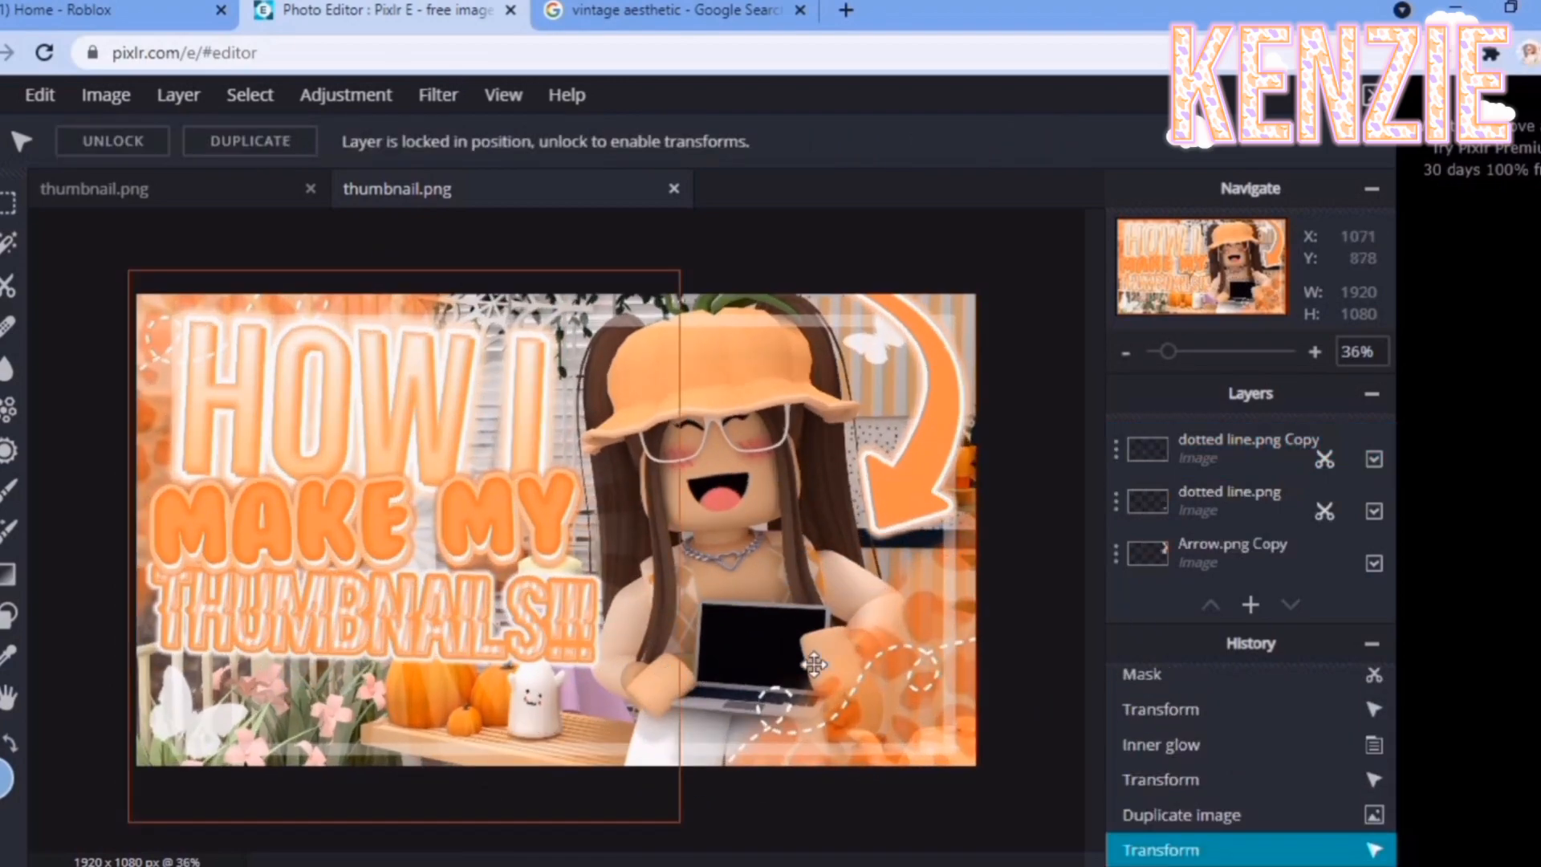
# Step: Add Screenshot (194).png as an image layer and move it between the Background and image.png layers
pyautogui.click(1250, 604)
pyautogui.doubleClick(628, 430)
pyautogui.moveTo(1235, 450); pyautogui.dragTo(1234, 562)
# Step: Shrink the screenshot image to 381 × 214, rotate it slightly and fit it onto the character's laptop screen
pyautogui.moveTo(855, 696); pyautogui.dragTo(624, 568)
pyautogui.moveTo(952, 722); pyautogui.dragTo(987, 732)
pyautogui.doubleClick(1148, 431)
pyautogui.doubleClick(1147, 483)
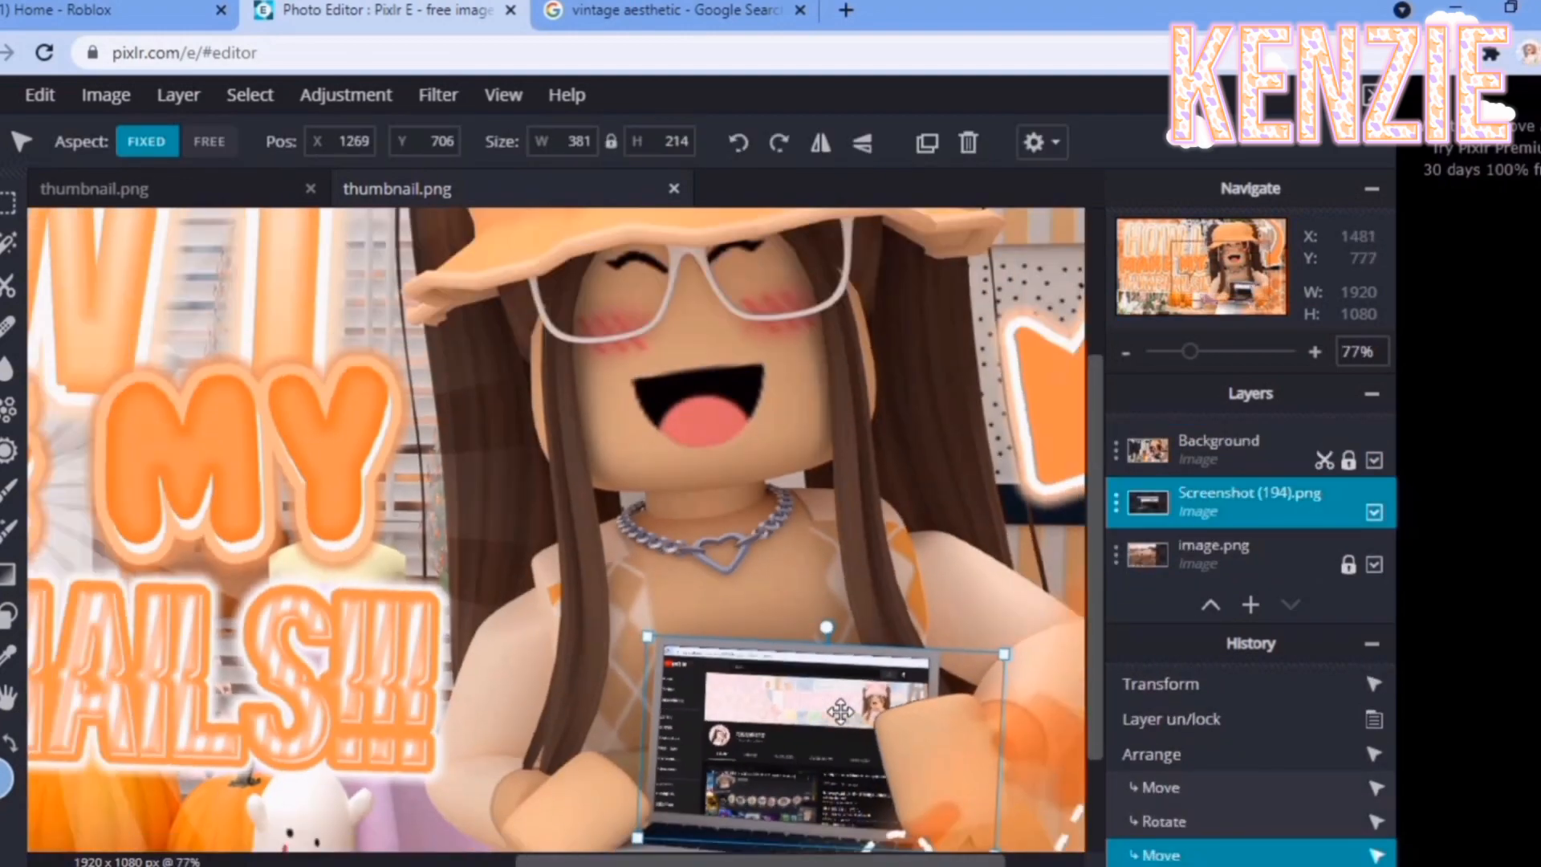
# Step: Lock the Screenshot (194).png layer in position
pyautogui.scroll(-5, 840, 711)
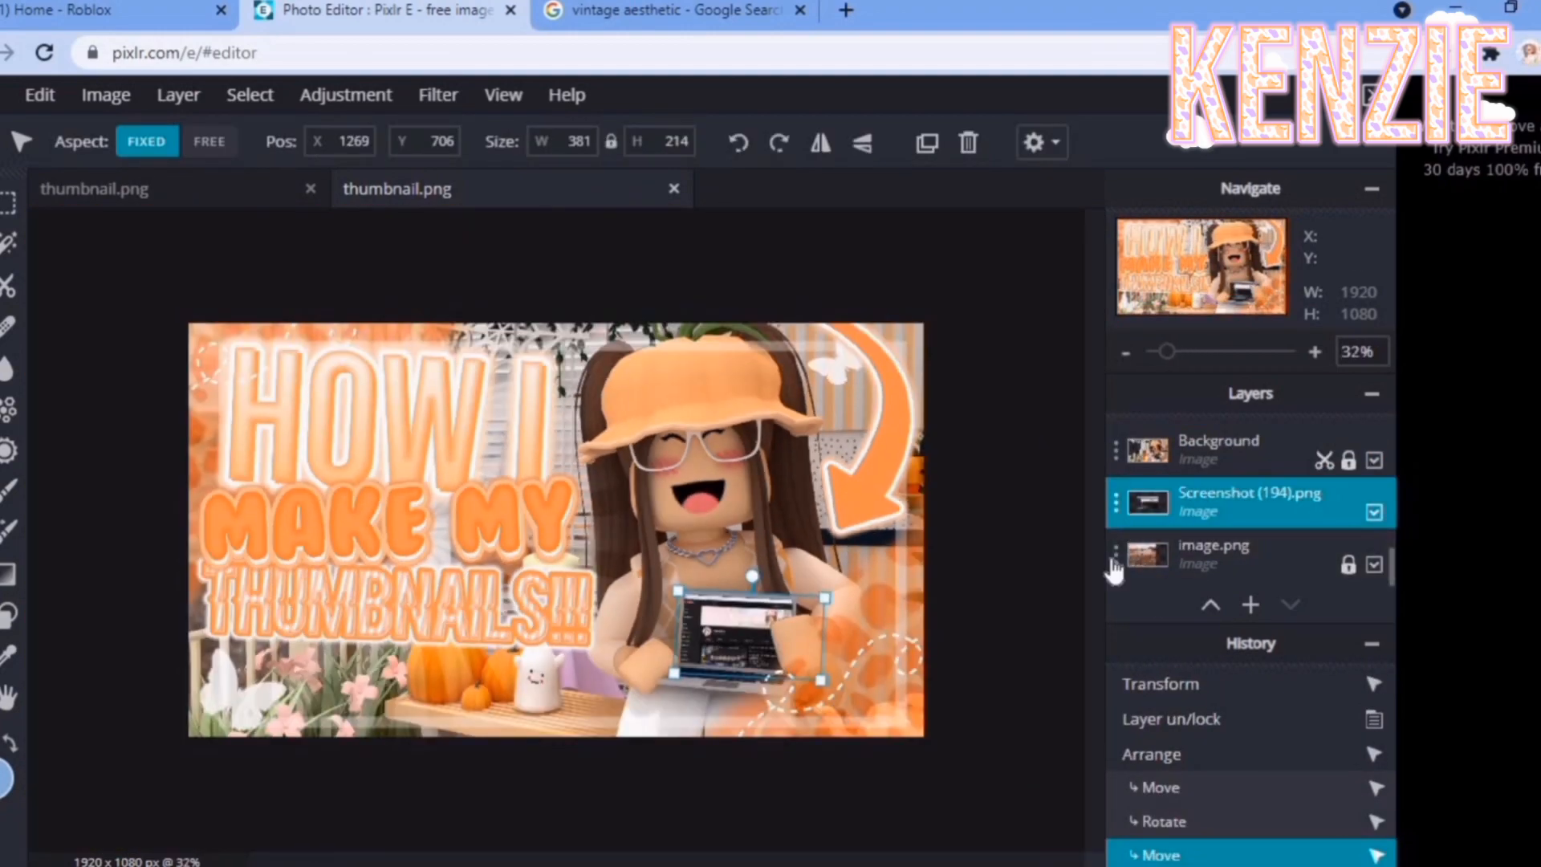
pyautogui.click(1116, 517)
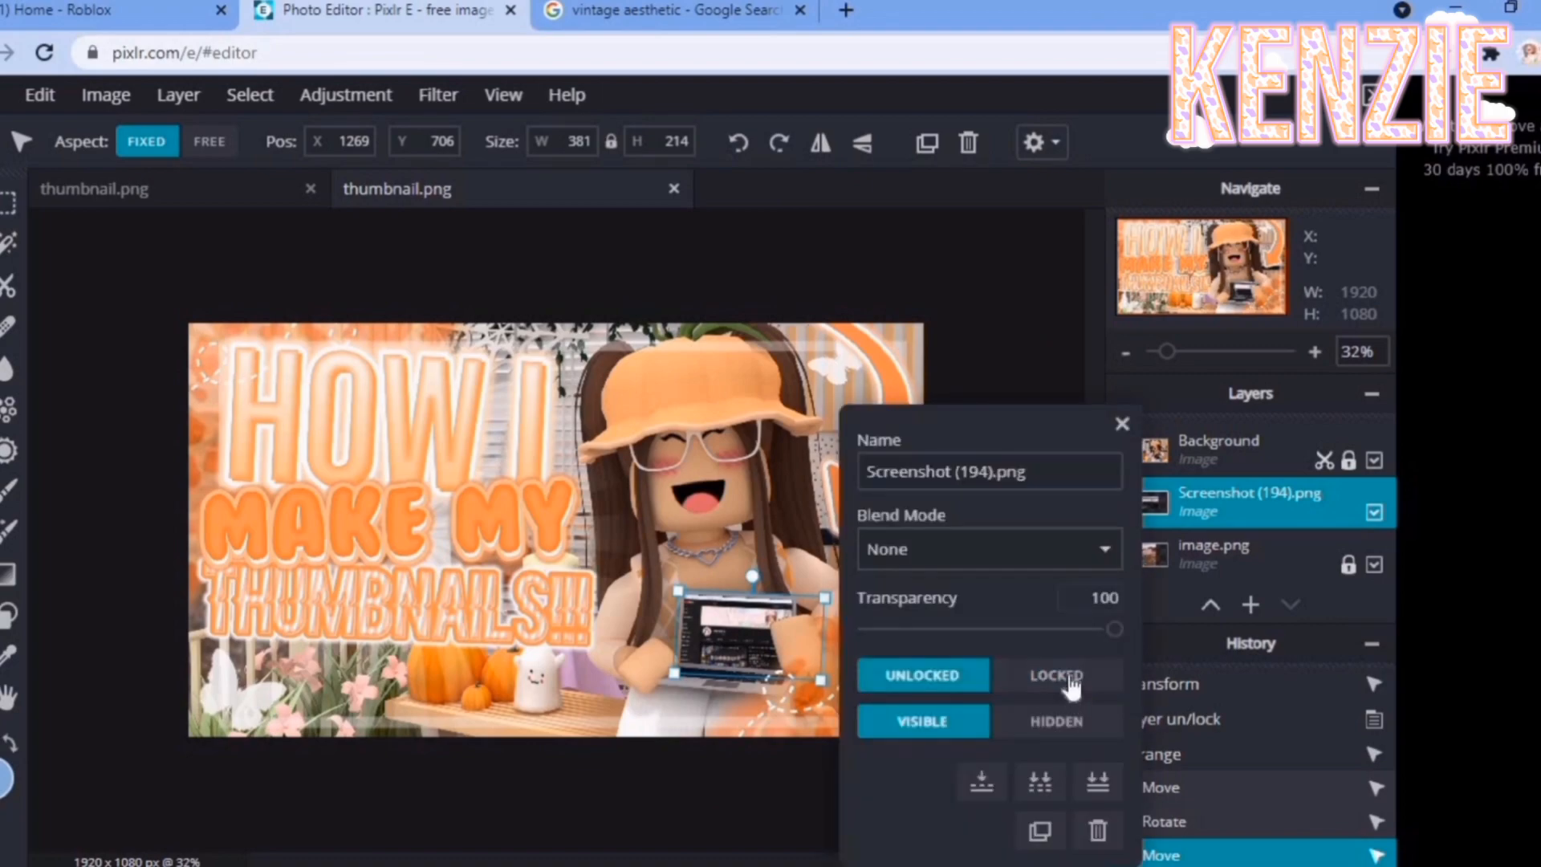
pyautogui.click(1023, 666)
pyautogui.scroll(1, 1011, 673)
pyautogui.scroll(1, 1011, 672)
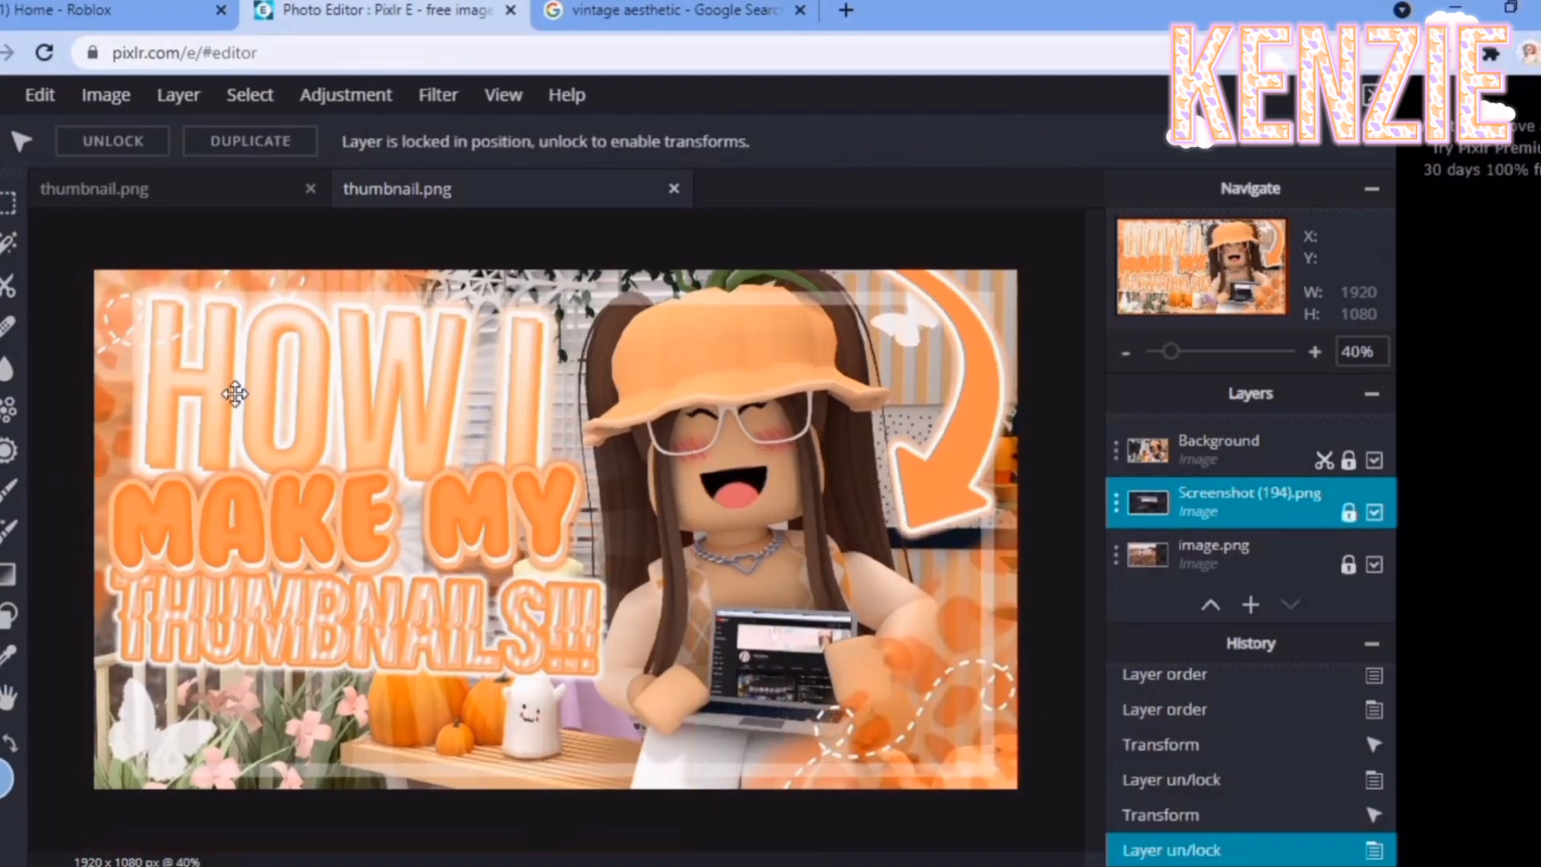
pyautogui.scroll(5, 1186, 522)
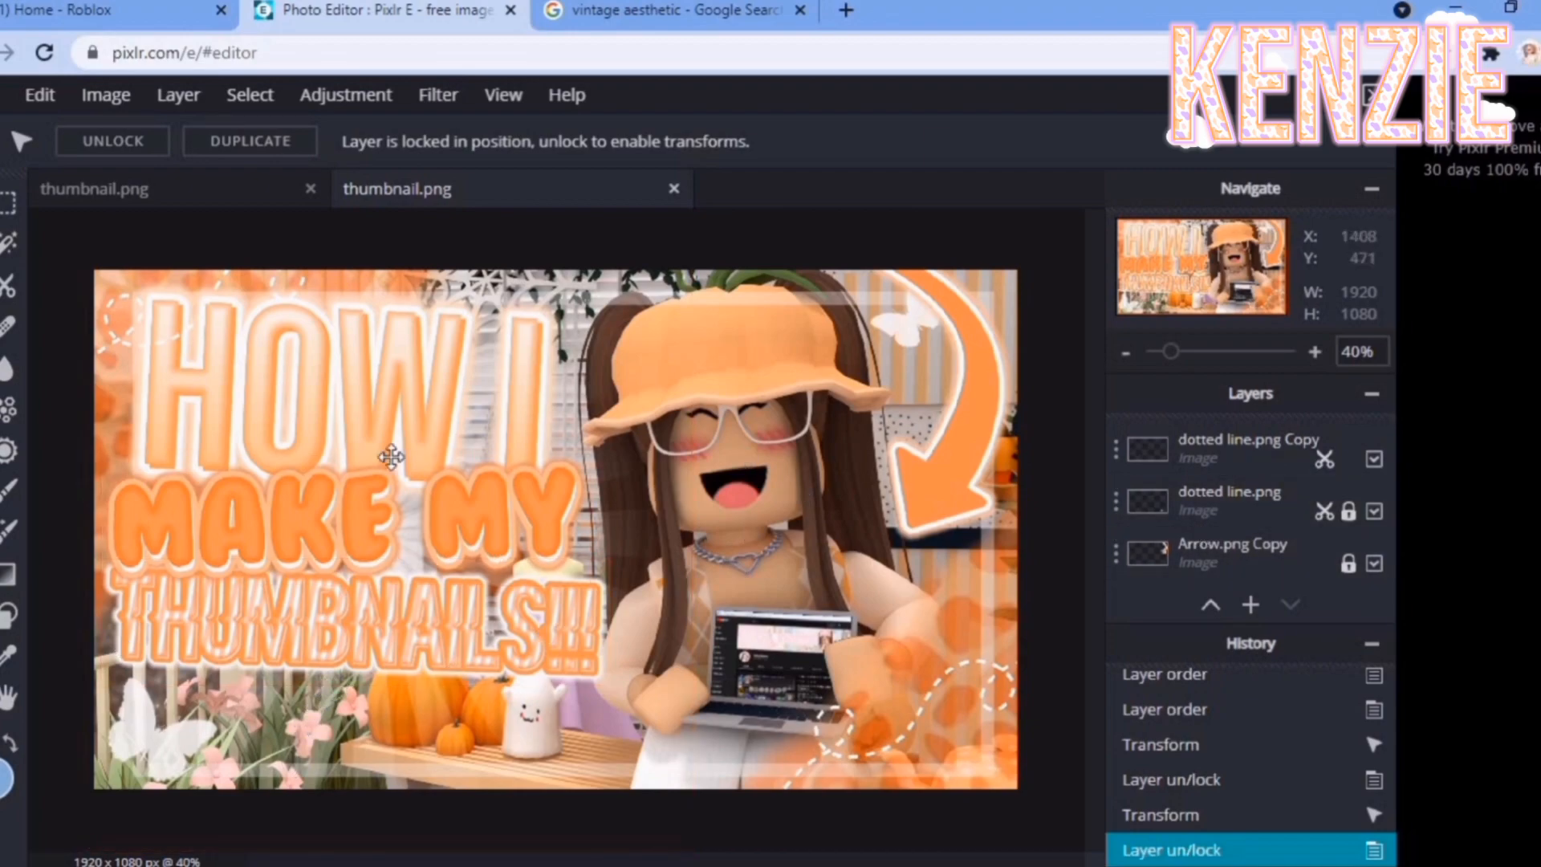
pyautogui.scroll(-4, 1263, 473)
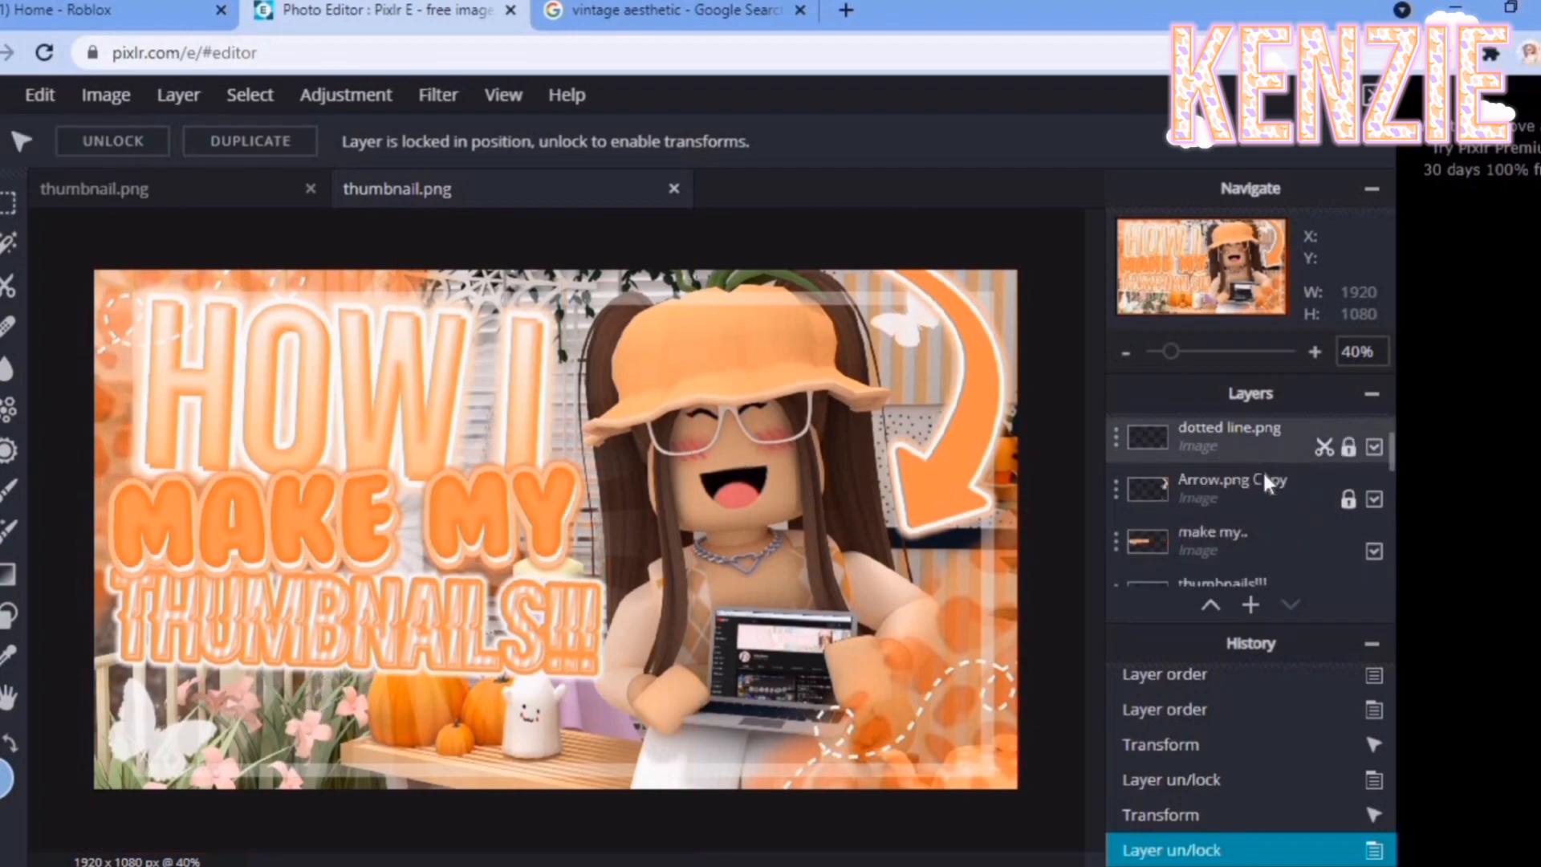
pyautogui.scroll(4, 1255, 514)
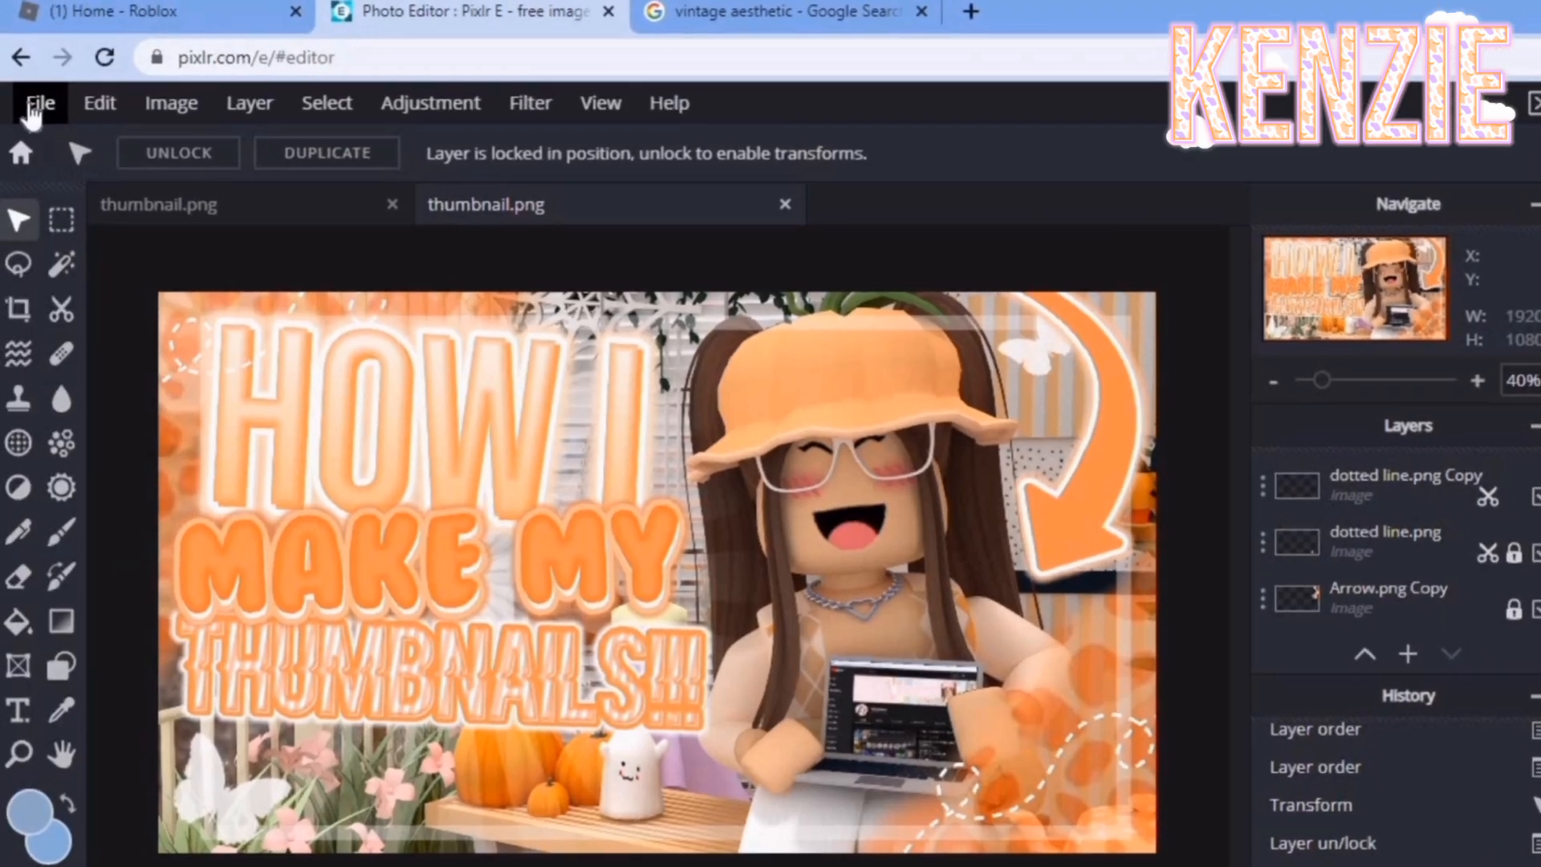
# Step: Save the finished thumbnail as a PNG file named "thumbnail tutorial" and download it to the device
pyautogui.click(37, 99)
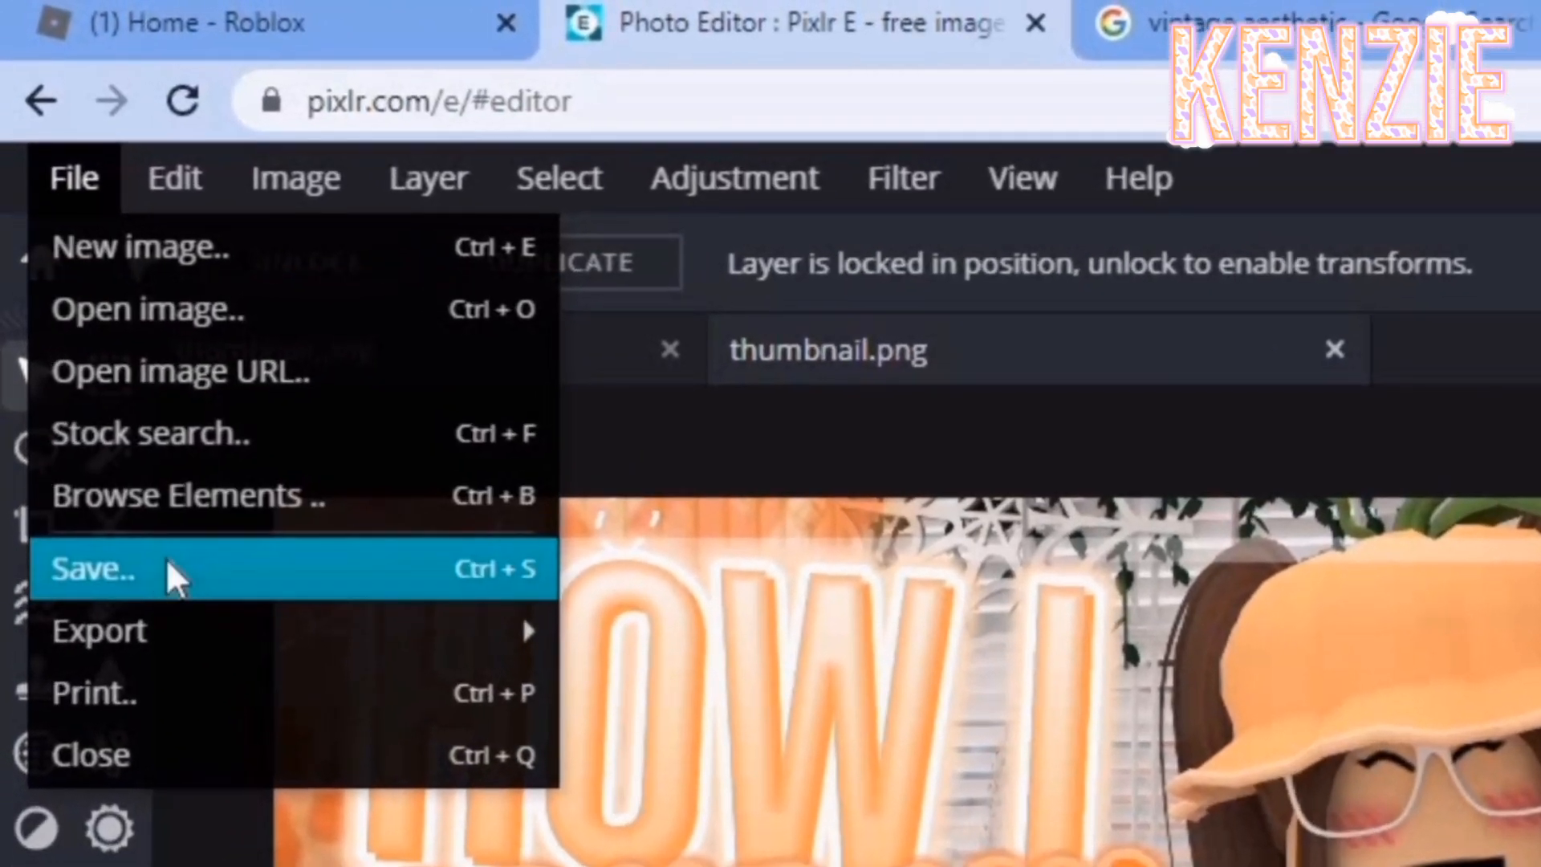
pyautogui.click(166, 557)
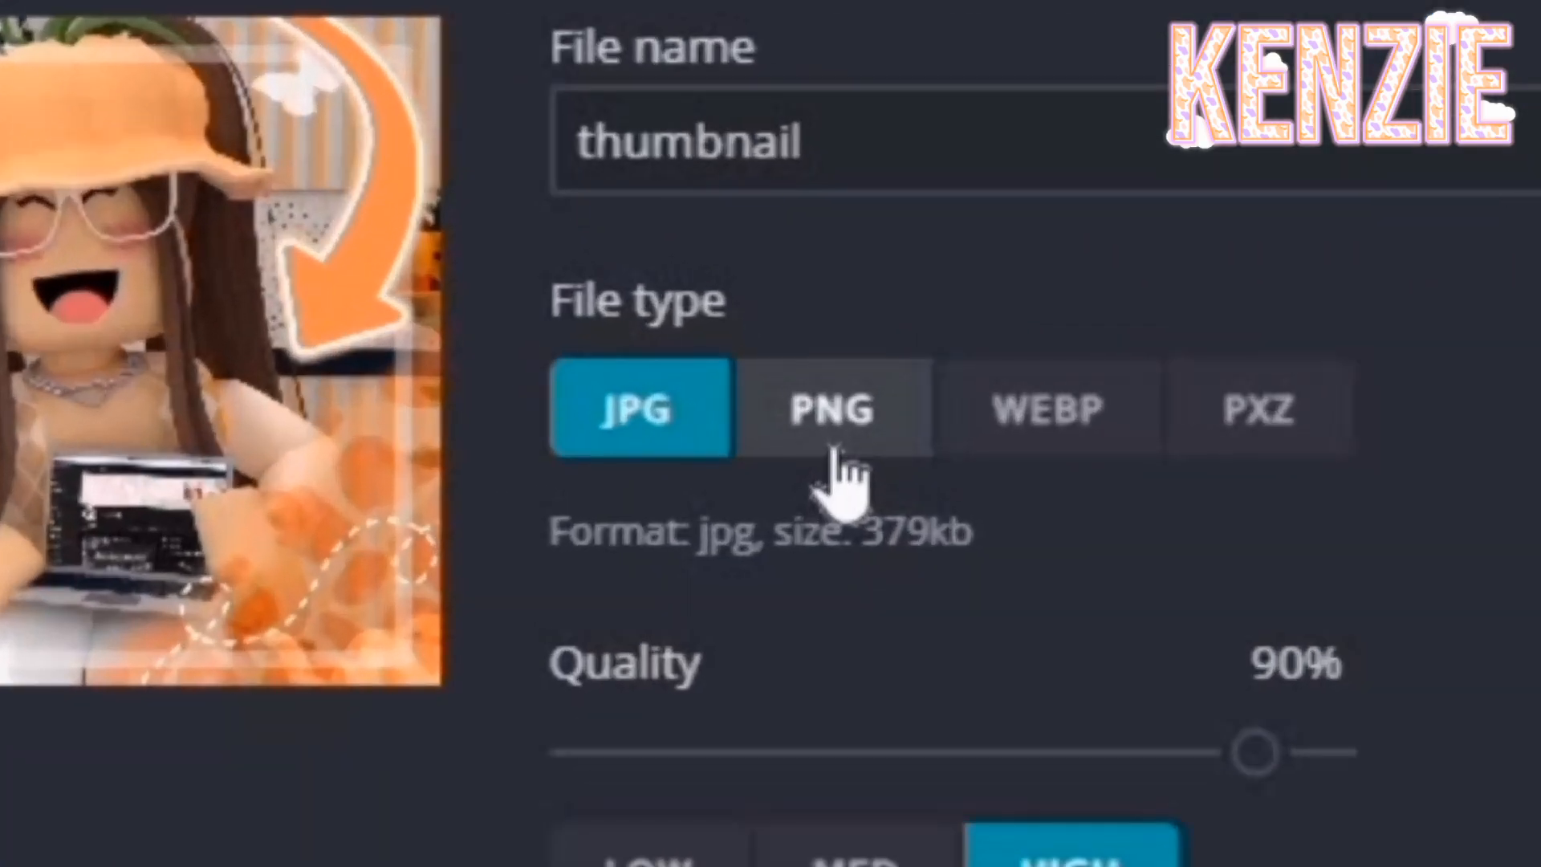
pyautogui.click(862, 413)
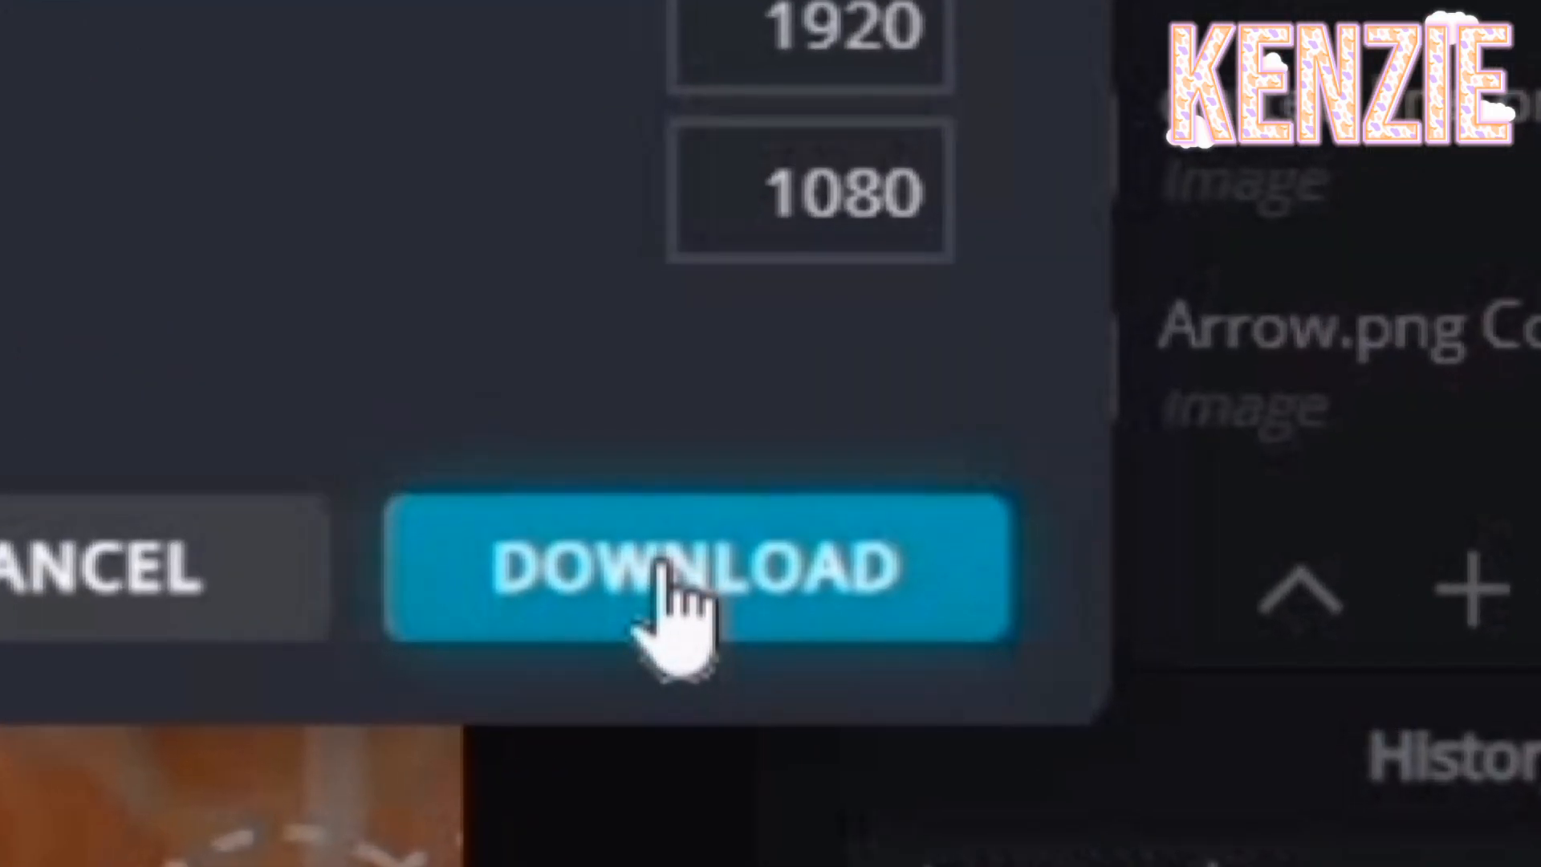
pyautogui.click(1153, 672)
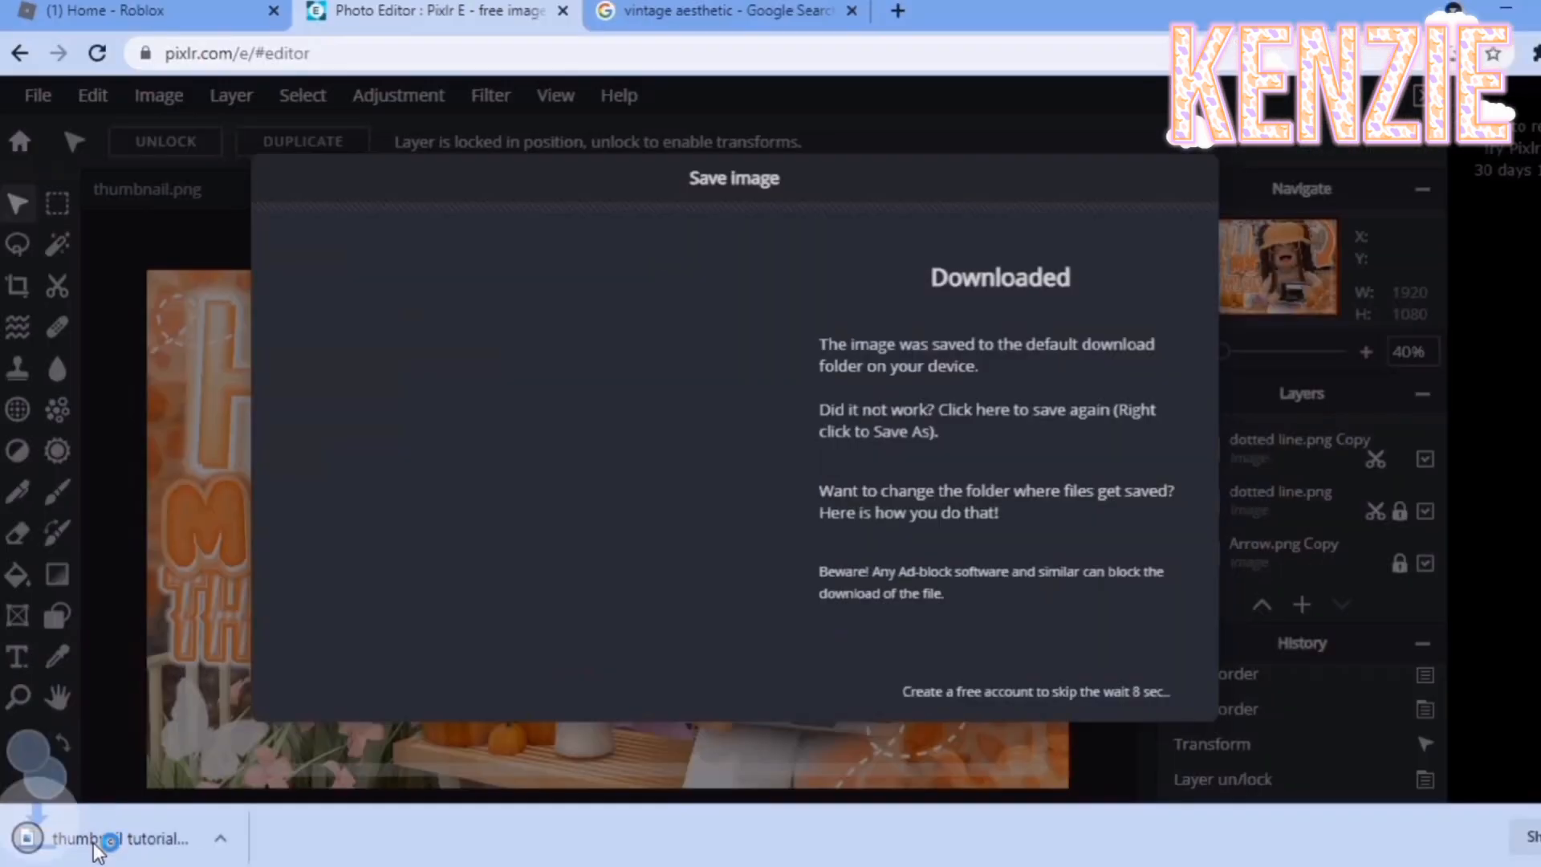